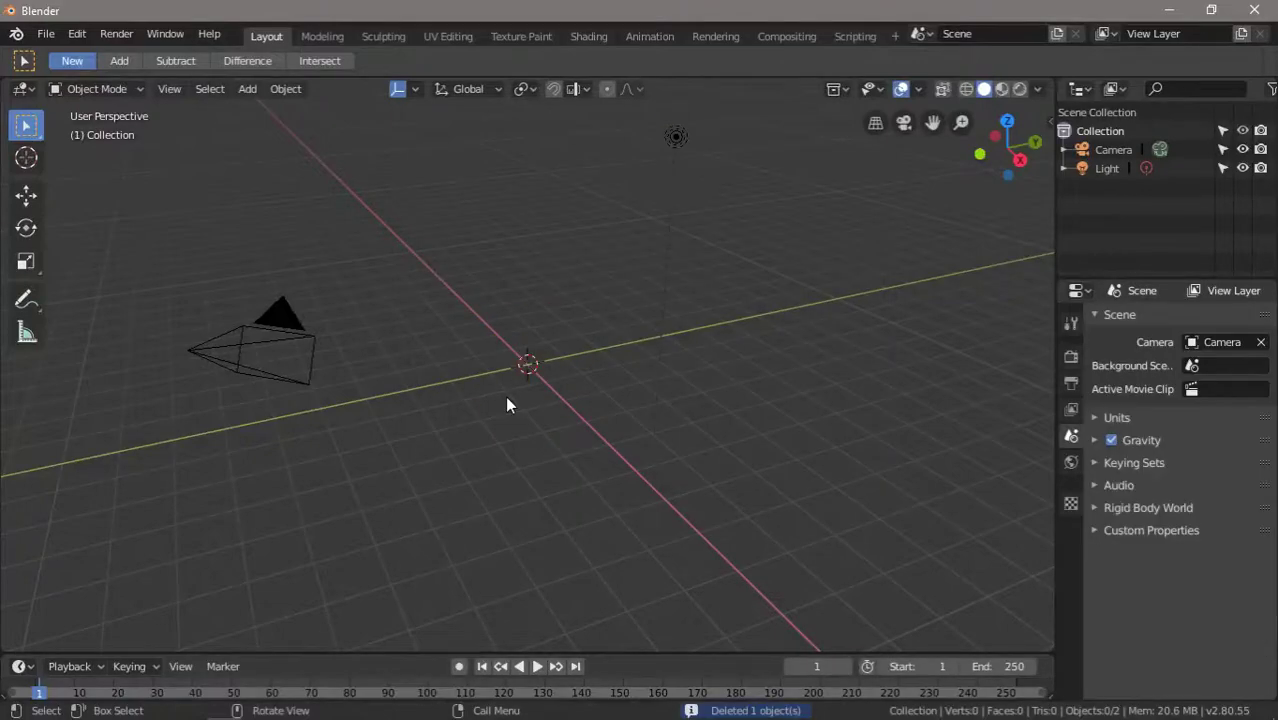
Delete the default cube and load highway lamp.jpg as a front-view reference with alpha at 0.372 transparency.
key(KP_7)
key(shift+a)
key(KP_1)
key(shift+a)
click(507, 457)
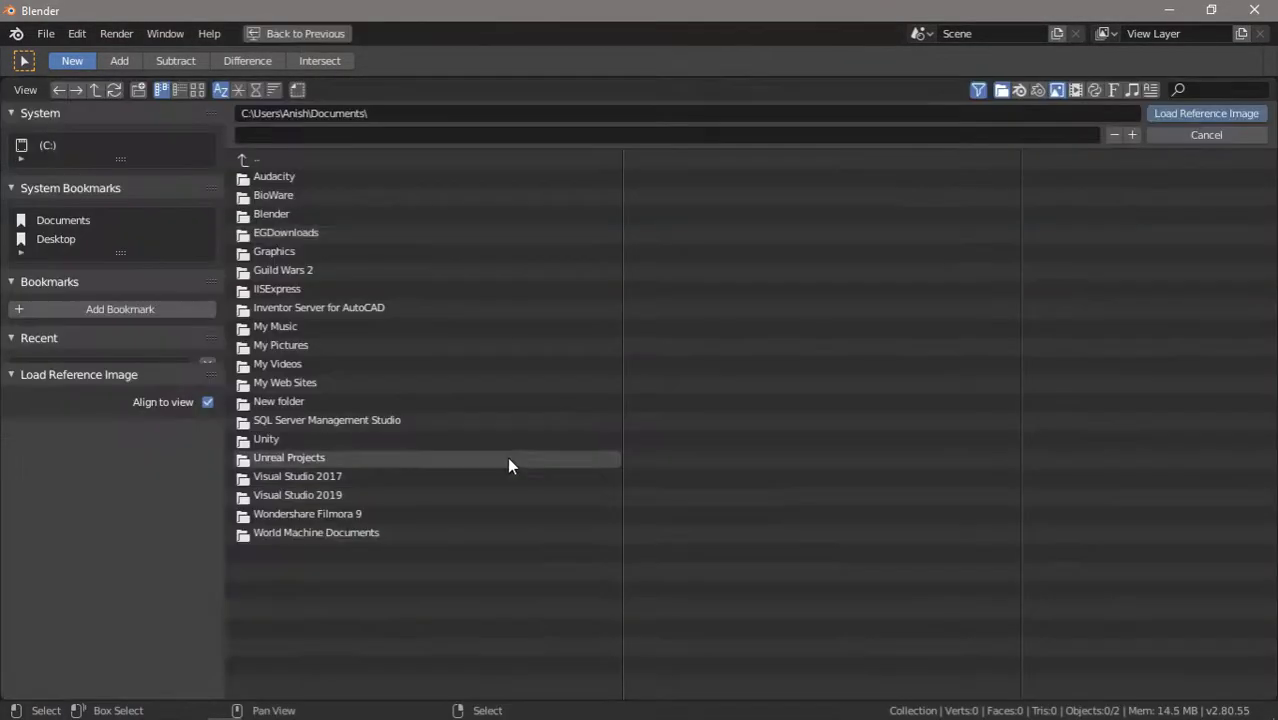
double_click(275, 200)
double_click(280, 177)
click(1242, 508)
drag(1231, 531, 1201, 531)
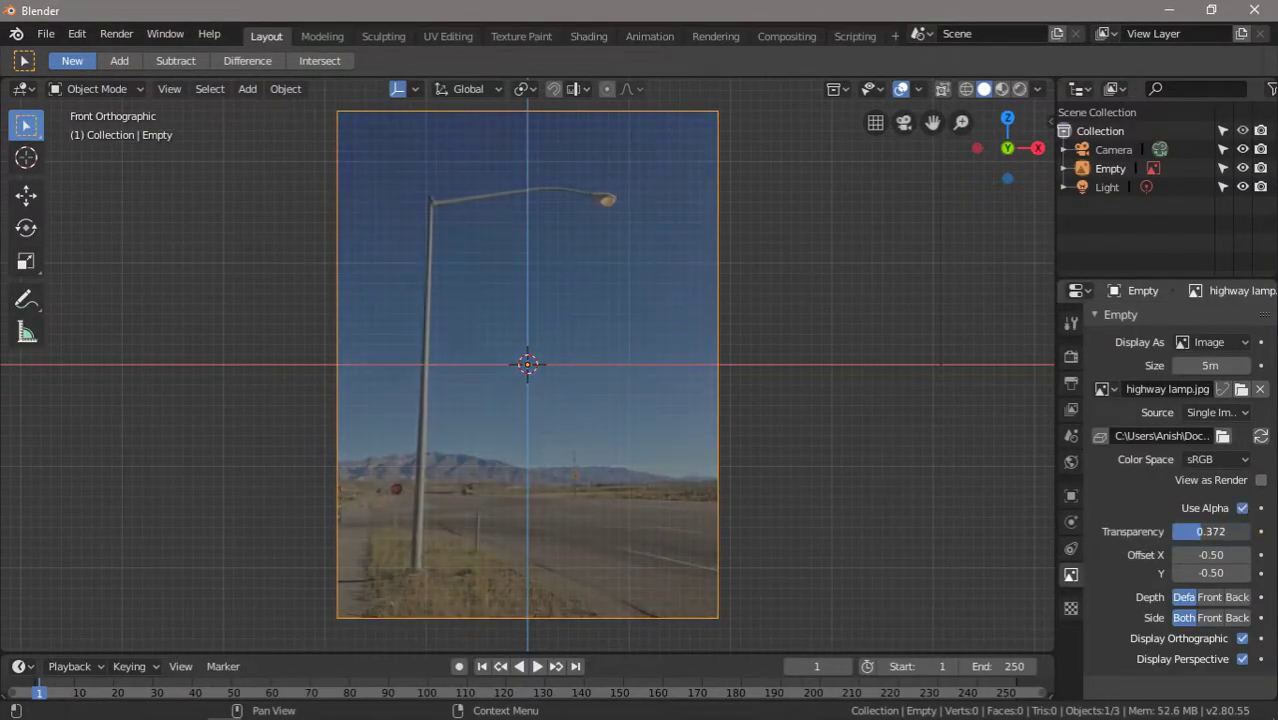
Move the reference image so the lamp's pole base sits at the origin, then add a cube.
key(g)
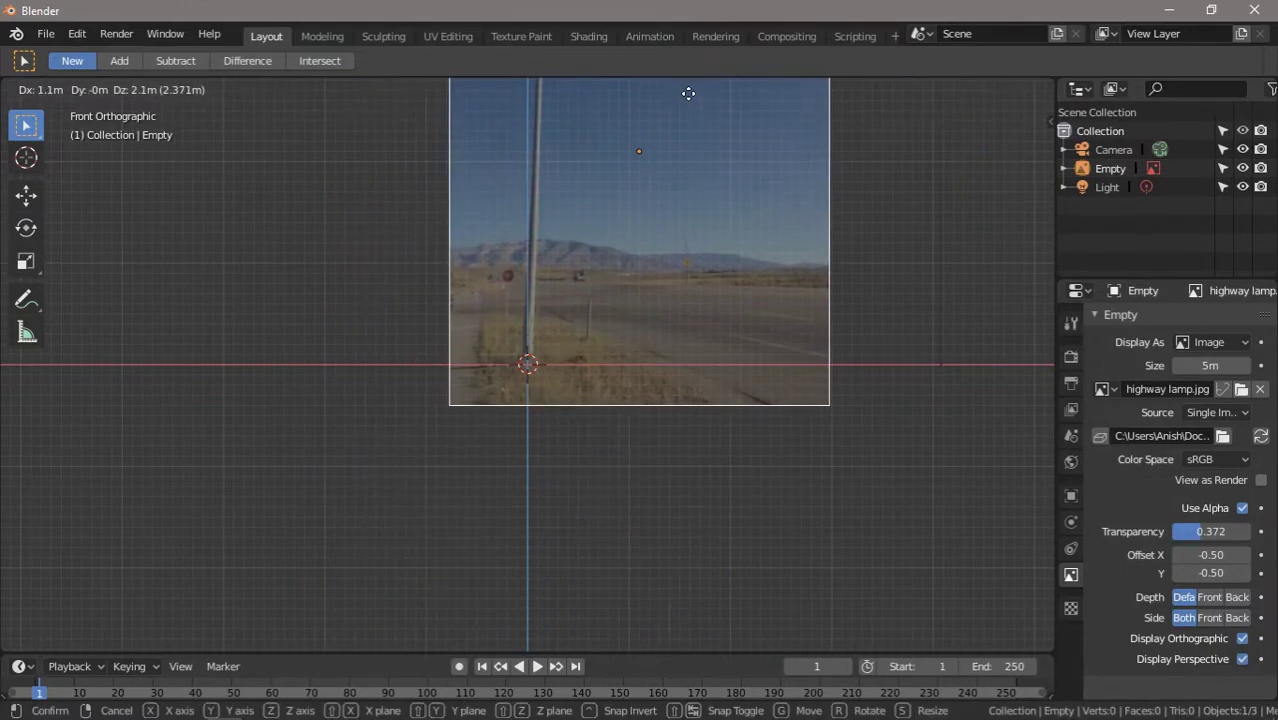
click(688, 94)
middle_drag(688, 94, 930, 280)
key(KP_1)
scroll(593, 452, up, 3)
scroll(593, 452, down, 2)
key(shift+a)
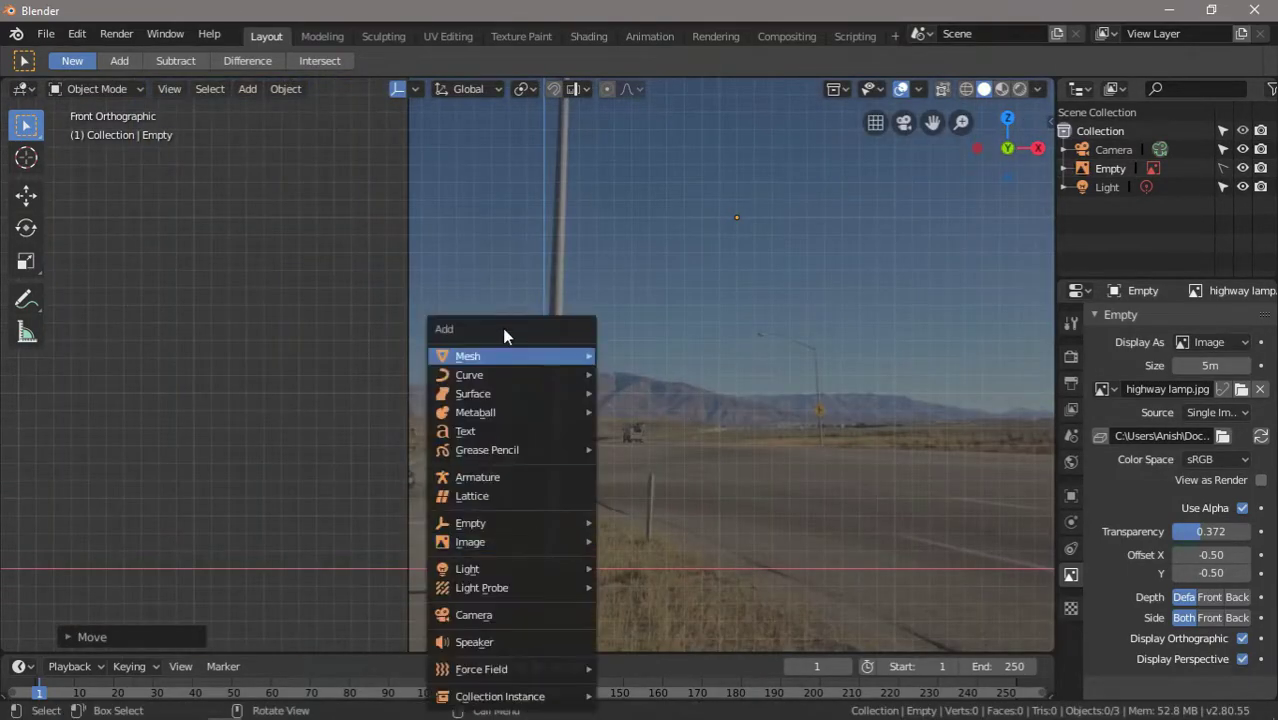
click(620, 357)
Merge the cube into one vertex at the cursor and add Skin and Subdivision Surface modifiers.
key(Tab)
key(alt+m)
click(608, 488)
click(1071, 600)
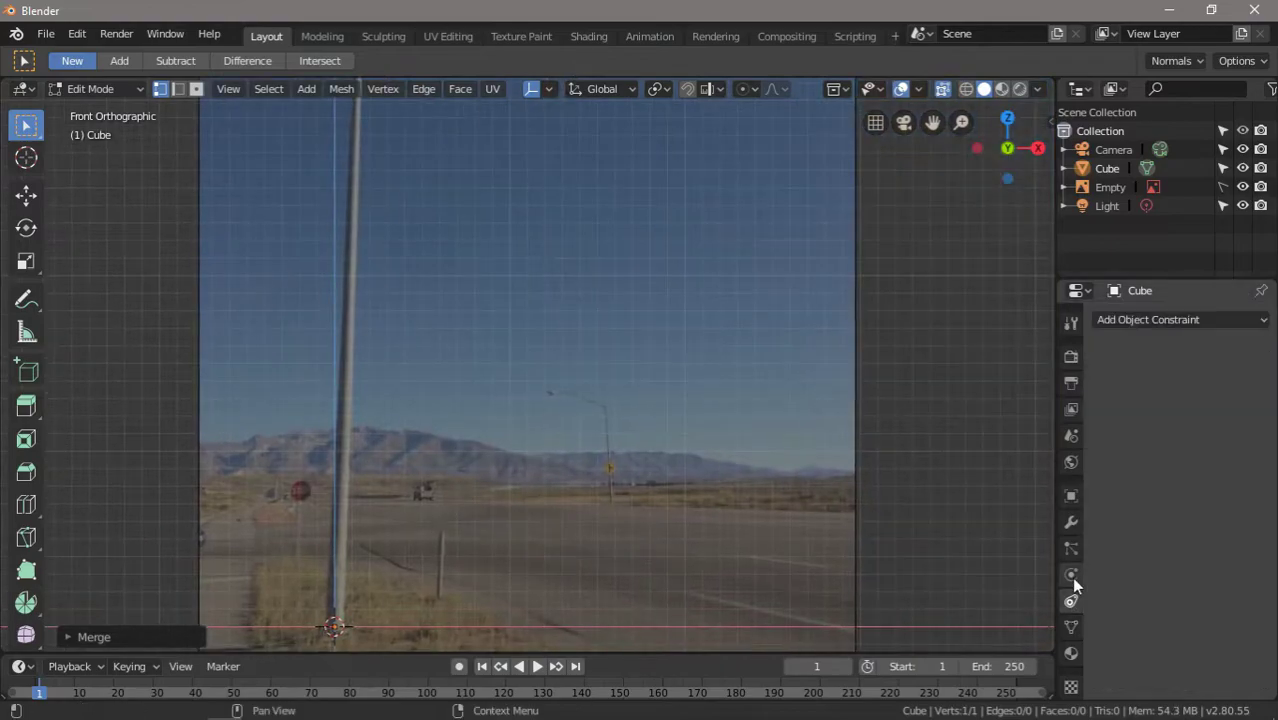
click(1071, 521)
click(1180, 319)
click(880, 588)
click(1180, 319)
click(900, 631)
scroll(404, 581, down, 2)
Extrude a vertex up the pole and thin the pole's skin thickness.
key(e)
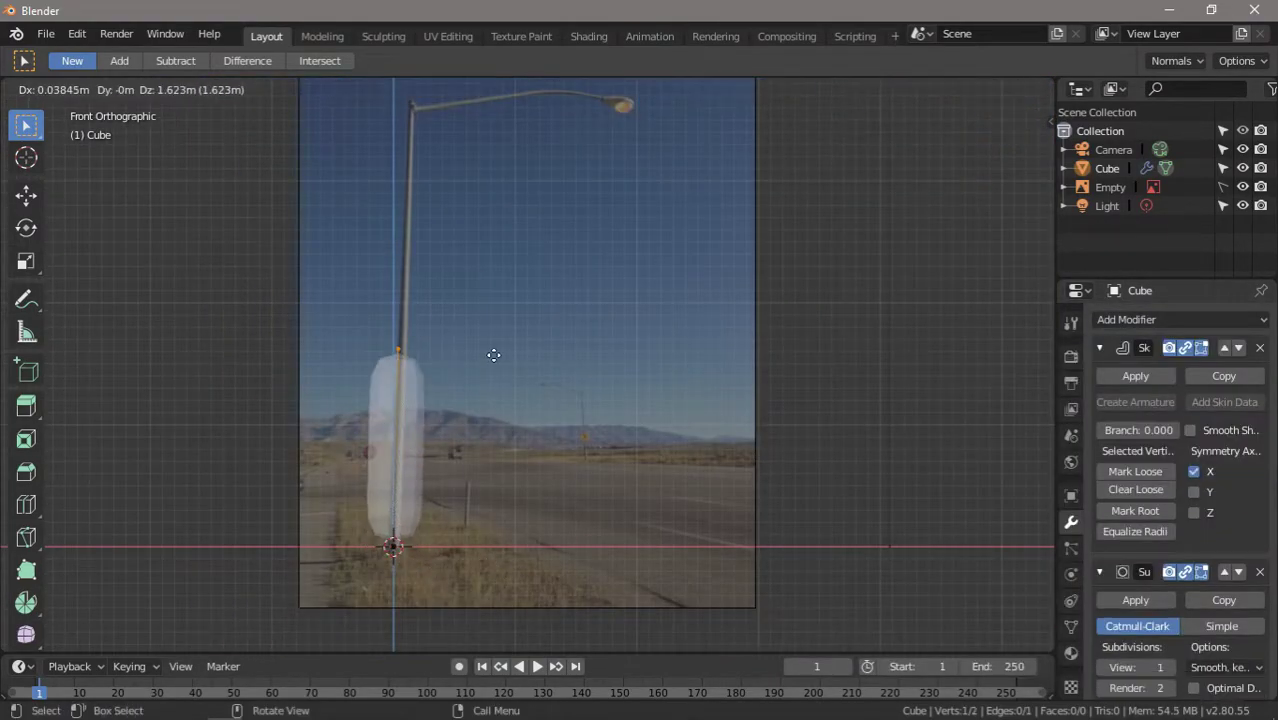
click(506, 127)
key(s)
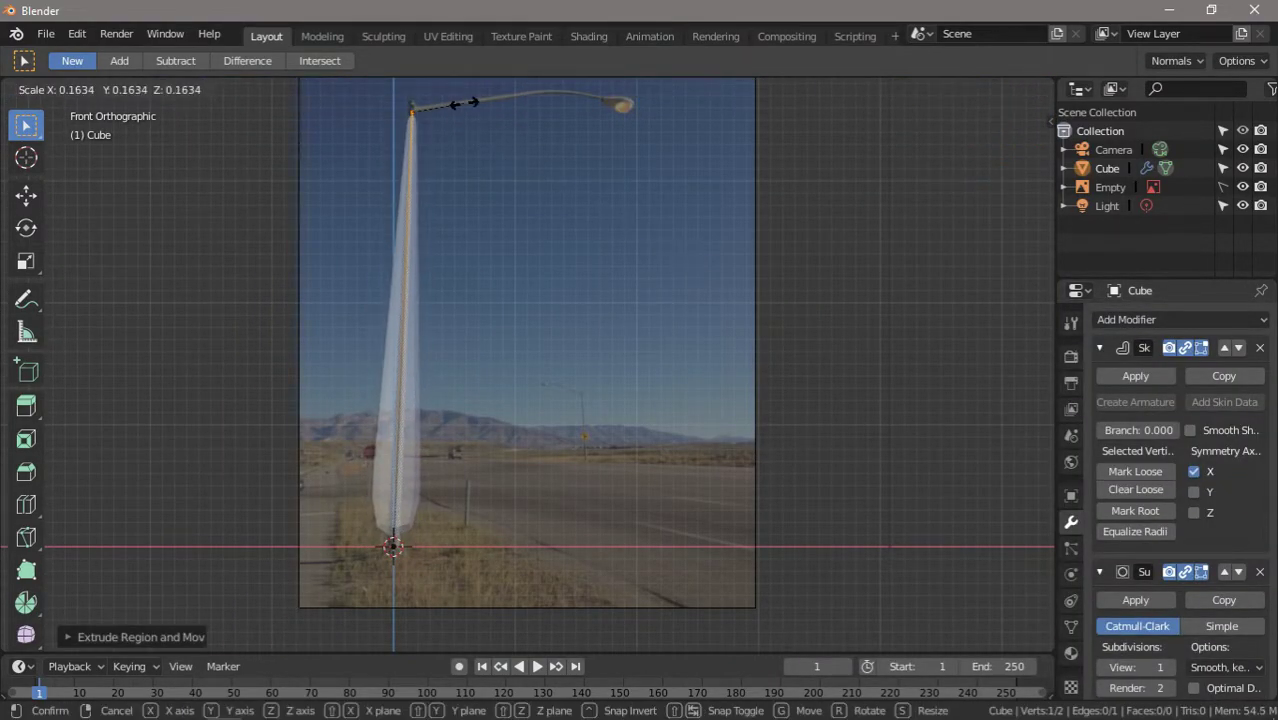
click(464, 103)
key(KP_Decimal)
key(g)
click(650, 416)
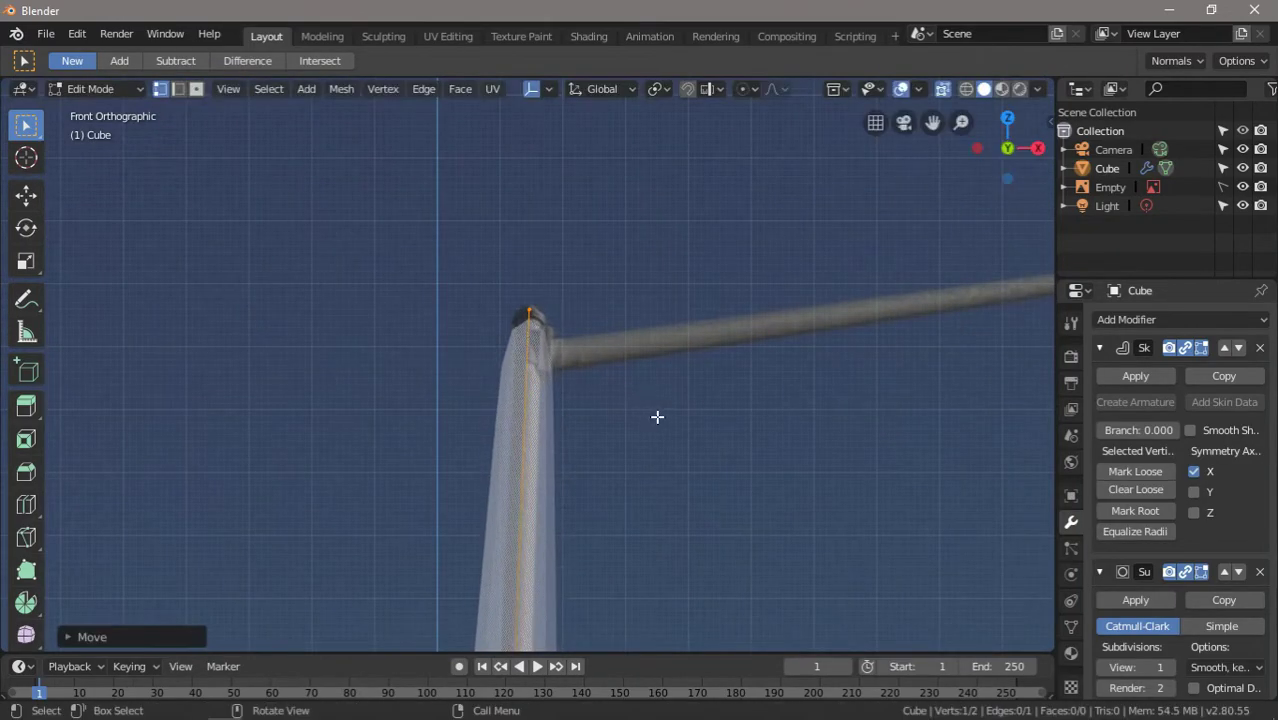
key(ctrl+a)
click(653, 457)
scroll(750, 582, up, 5)
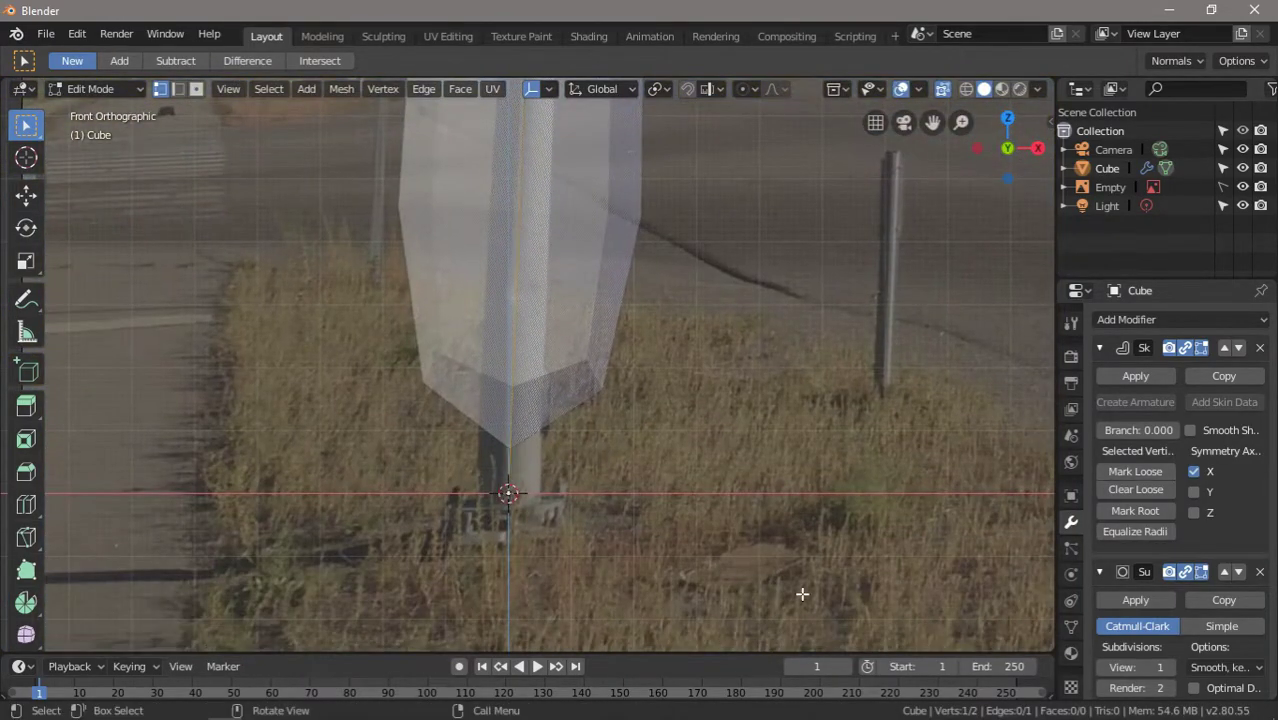
key(ctrl+a)
click(531, 446)
Switch to edge selection and move the pole base vertex down to the photo's base.
scroll(559, 497, down, 3)
scroll(610, 315, up, 4)
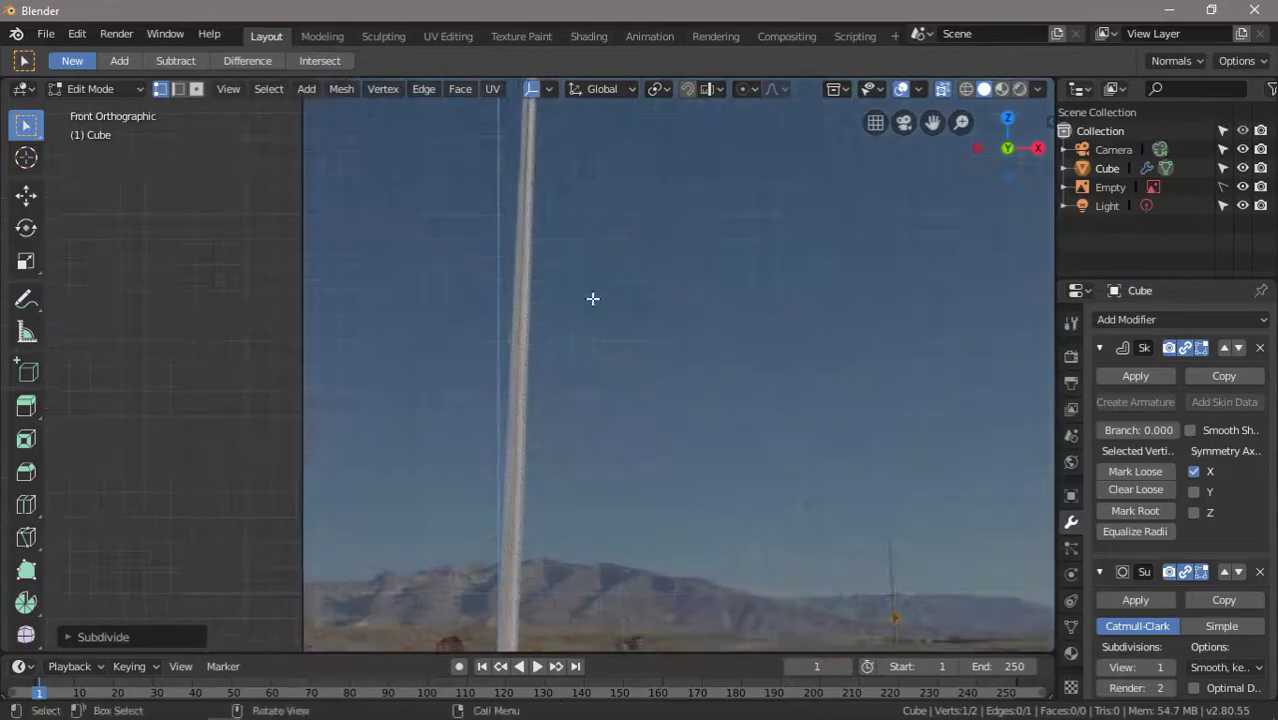
scroll(600, 320, up, 2)
scroll(480, 260, down, 5)
right_click(467, 384)
scroll(570, 439, up, 4)
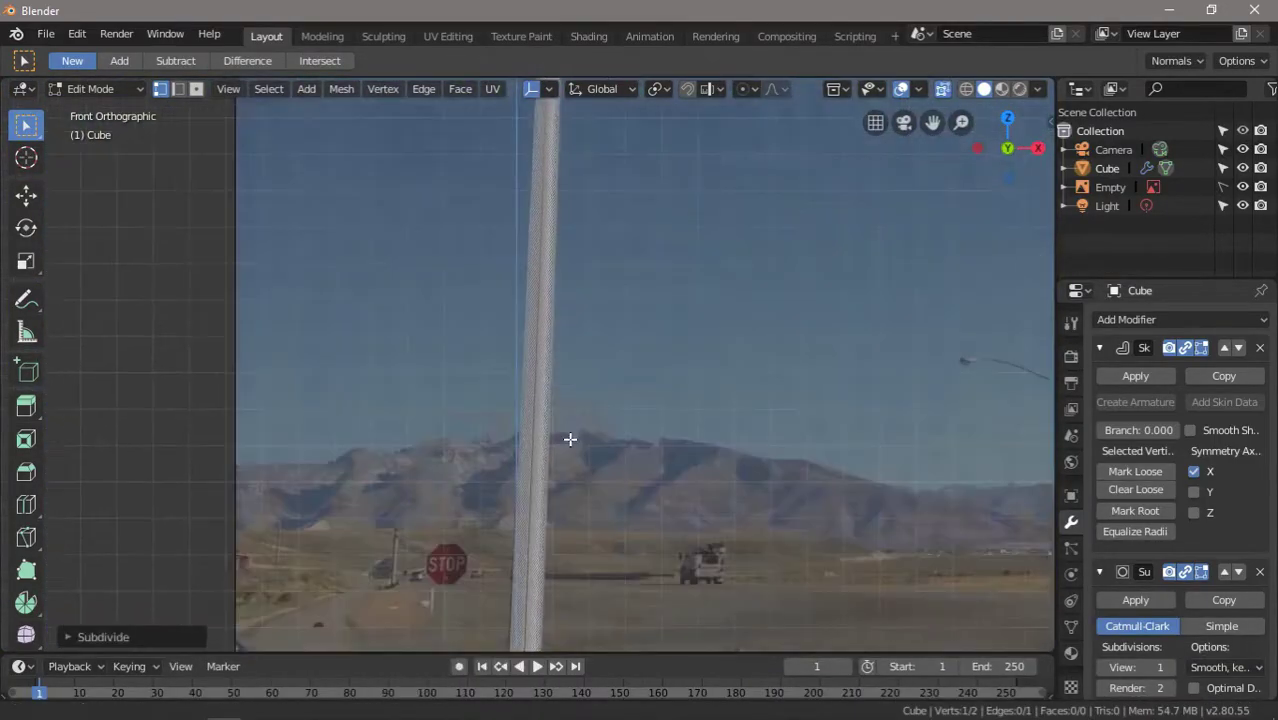
scroll(570, 439, down, 3)
key(2)
scroll(502, 380, up, 2)
right_click(560, 472)
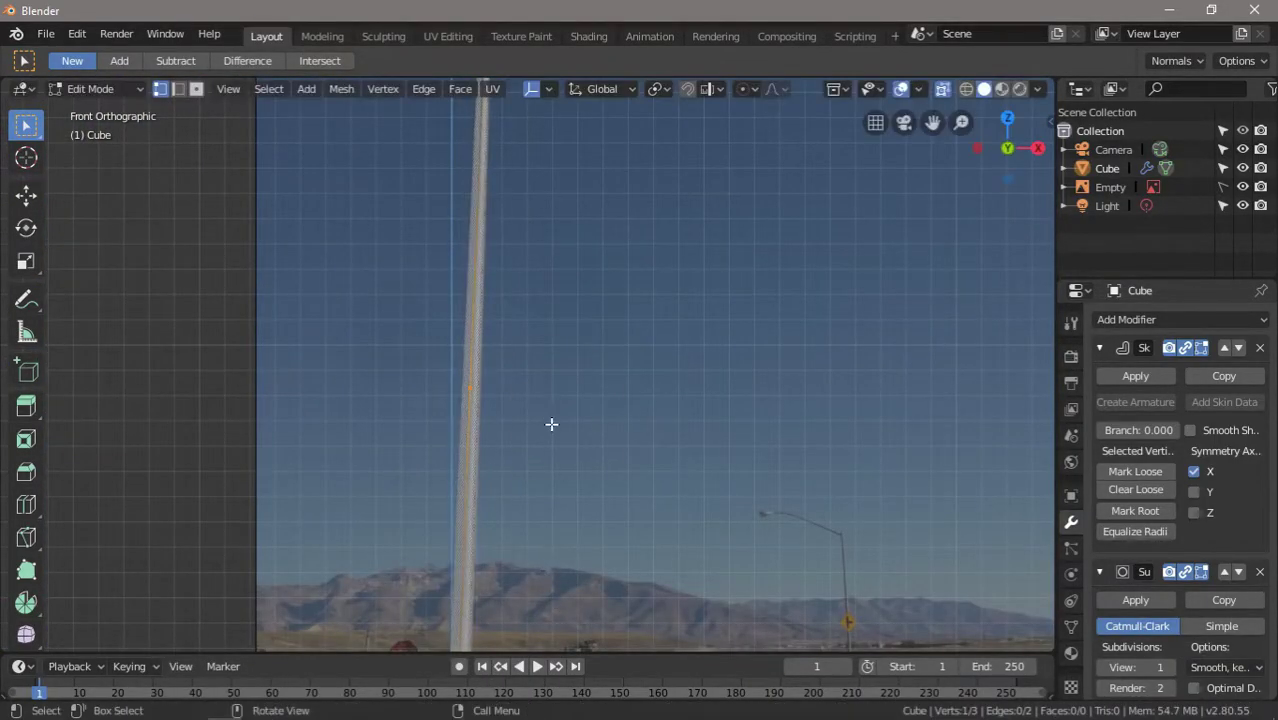
shift+middle_drag(551, 422, 650, 200)
key(g)
click(553, 620)
Resize the base skin thickness and reposition the base vertex, checking the pole in 3D.
shift+middle_drag(553, 620, 585, 483)
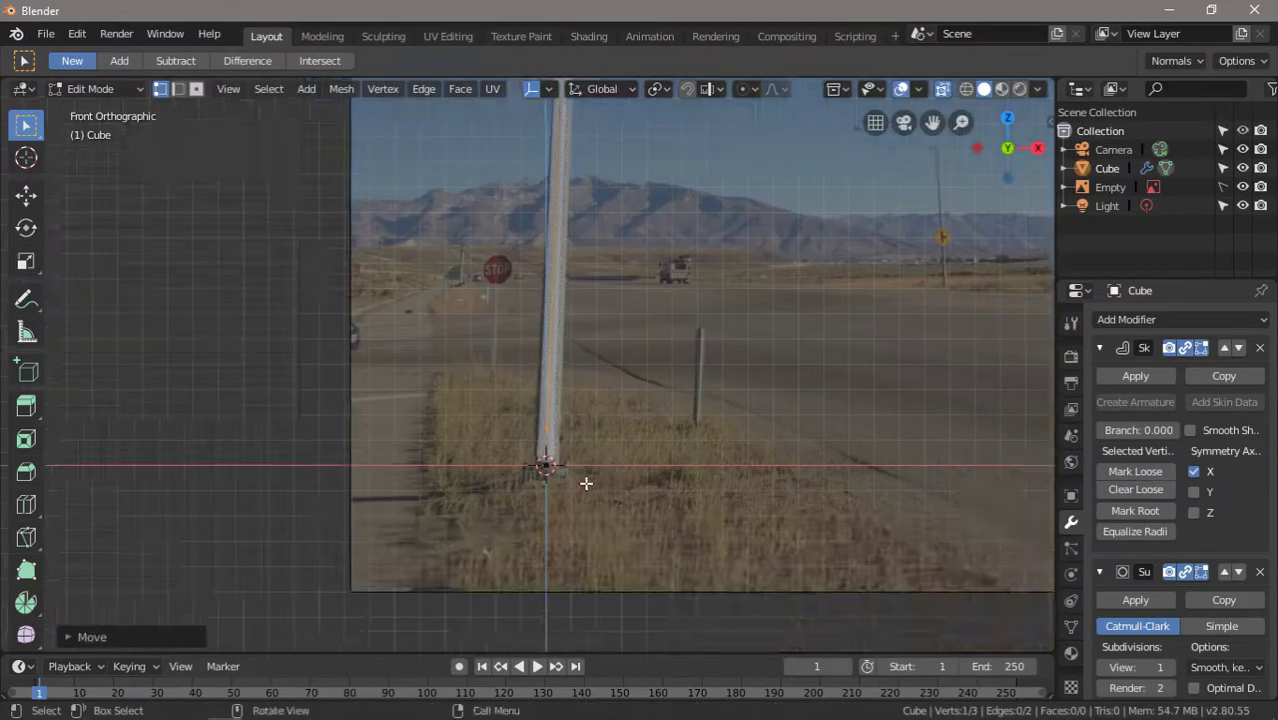
scroll(585, 483, up, 4)
key(ctrl+a)
click(651, 563)
key(g)
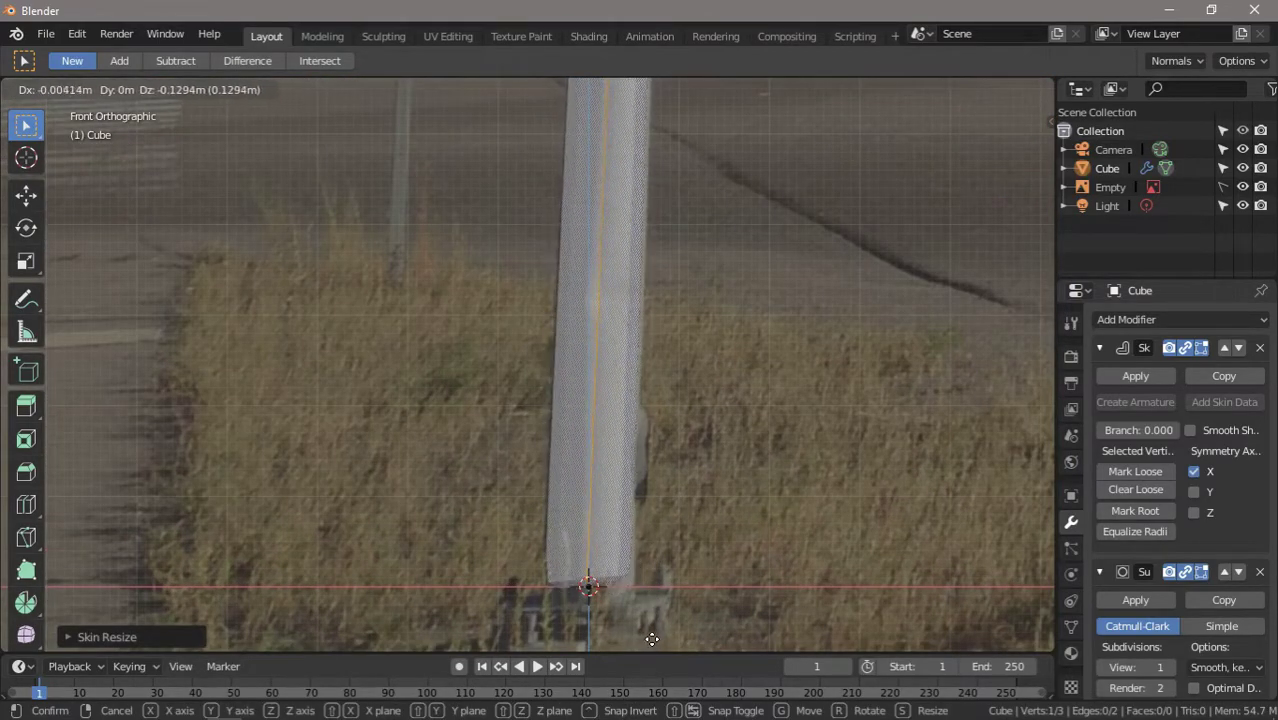
scroll(793, 382, down, 3)
shift+middle_drag(793, 382, 690, 248)
scroll(727, 533, up, 3)
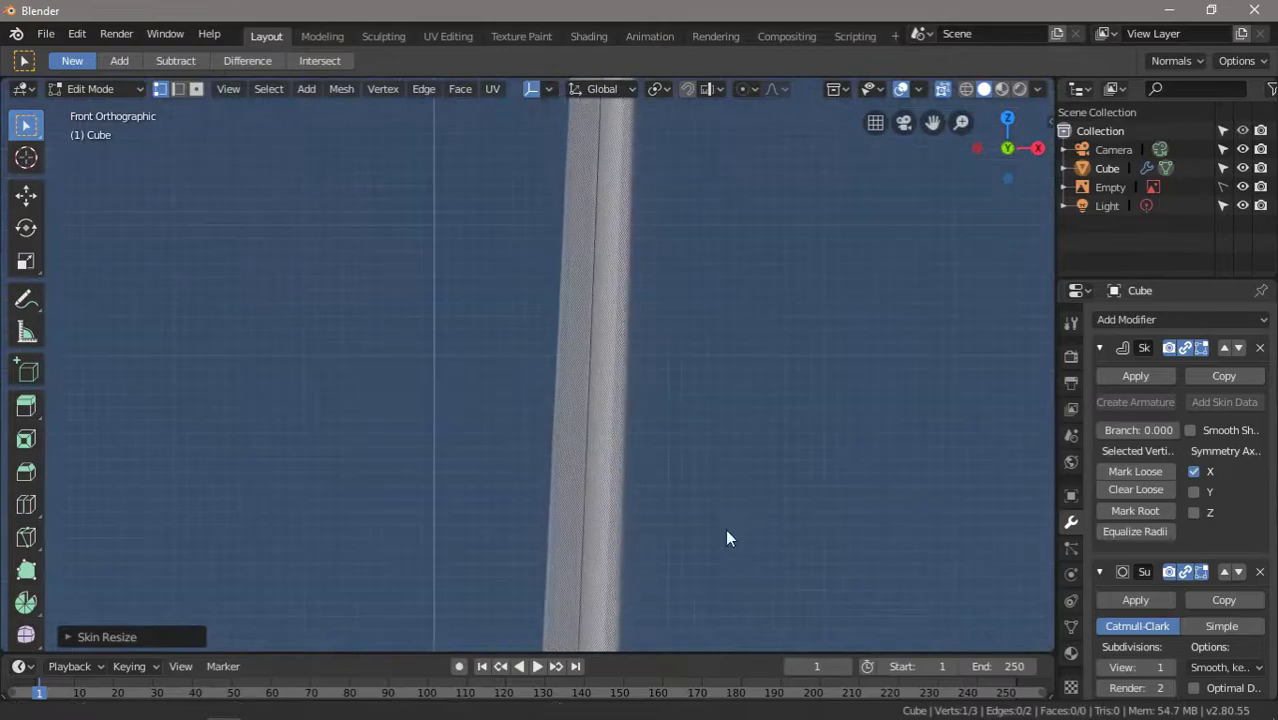
scroll(565, 445, up, 2)
scroll(565, 445, down, 3)
scroll(576, 400, down, 2)
middle_drag(576, 400, 650, 300)
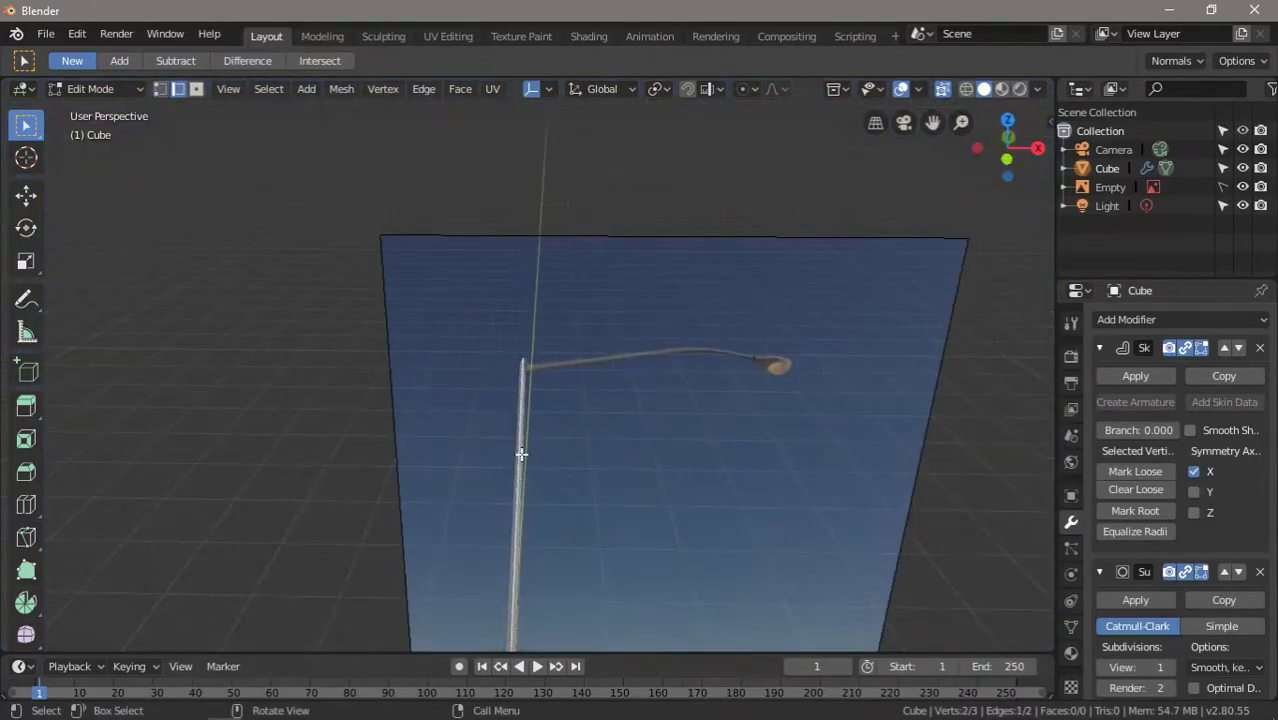
scroll(672, 198, up, 4)
key(KP_1)
Move the pole's top vertex up to the arm joint and adjust the pole thickness there.
click(570, 100)
key(g)
click(648, 103)
scroll(644, 346, down, 3)
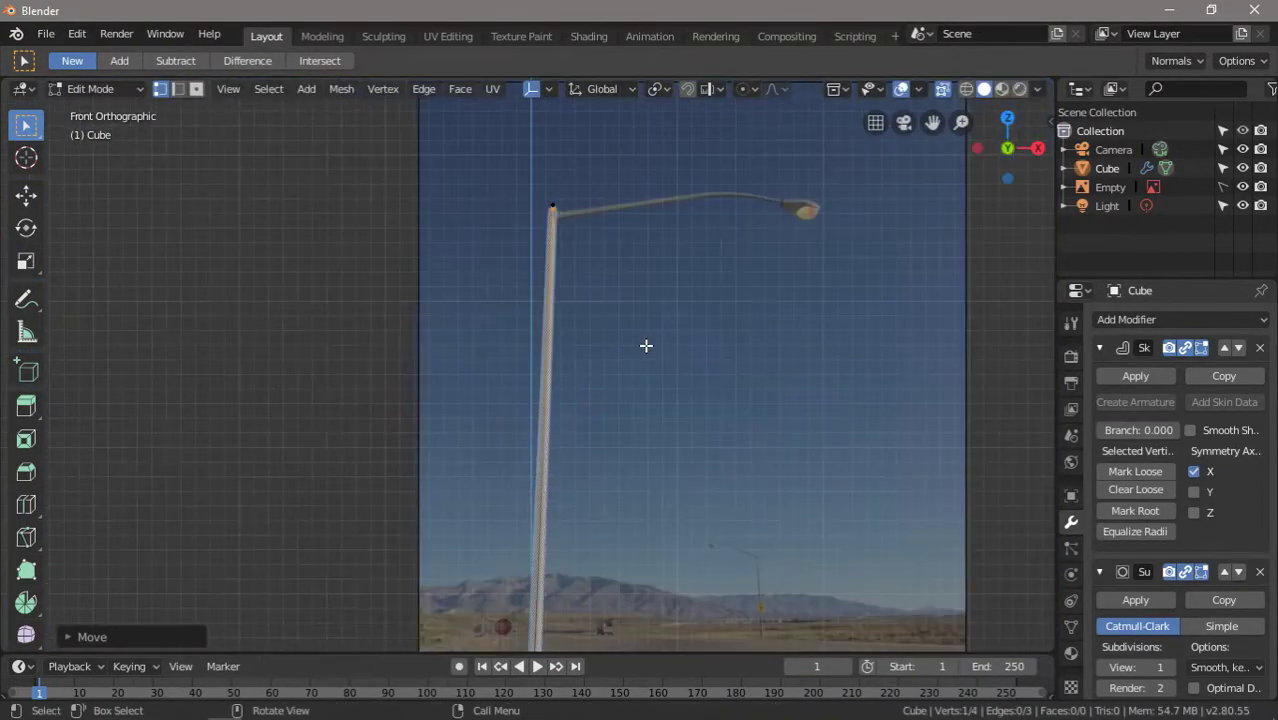
scroll(769, 312, up, 3)
key(ctrl+a)
click(642, 237)
scroll(650, 443, down, 1)
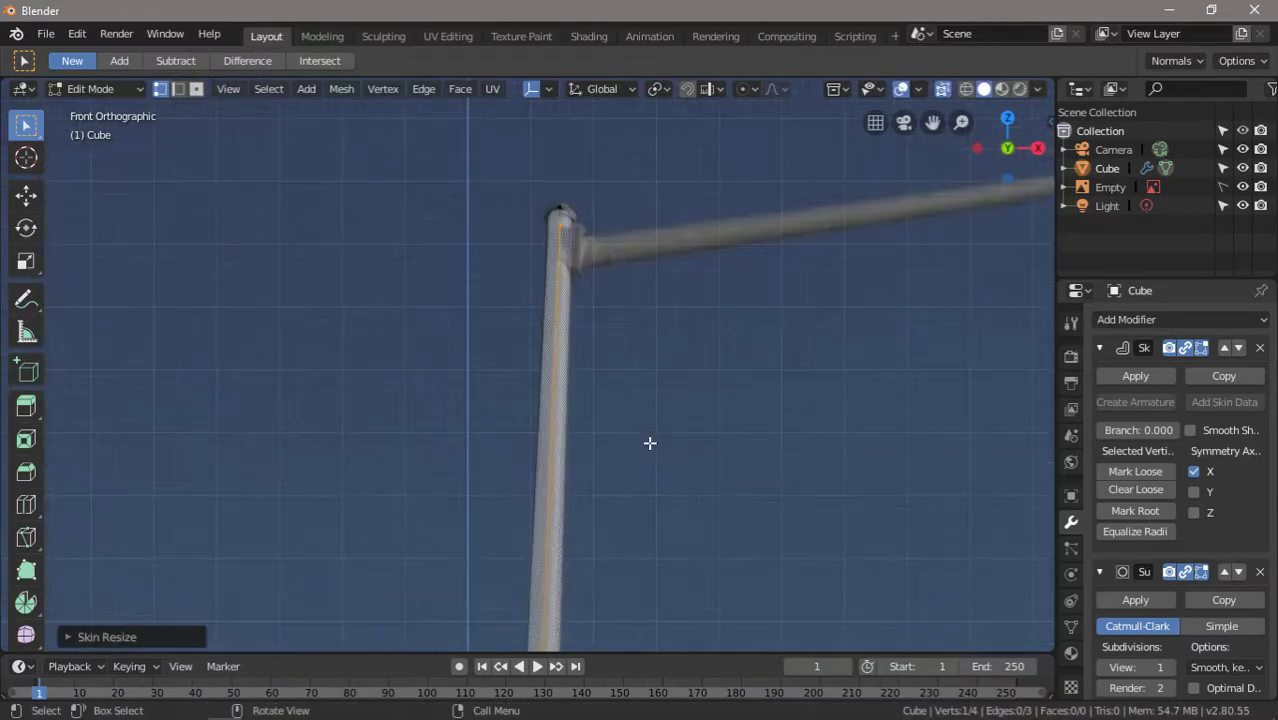
scroll(520, 295, up, 3)
key(g)
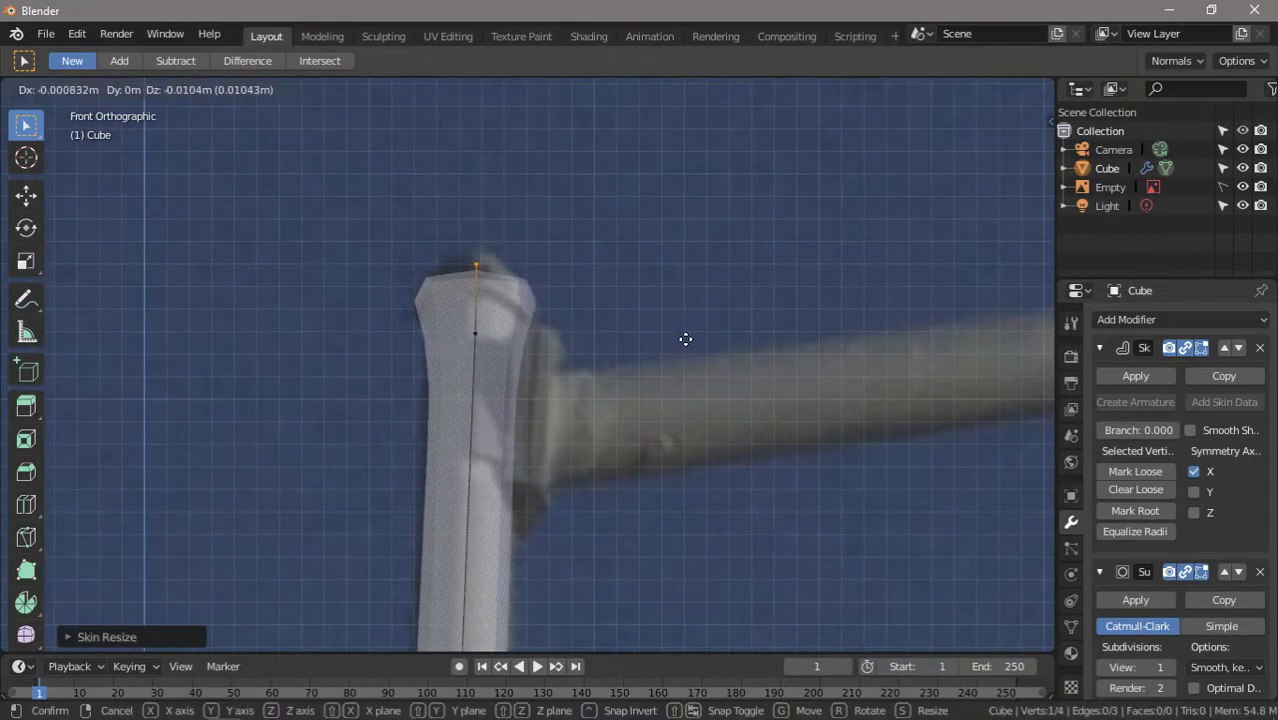
click(559, 463)
Extrude two vertices along the curved lamp arm, resizing the arm skin and thinning its tip.
shift+middle_drag(645, 474, 357, 412)
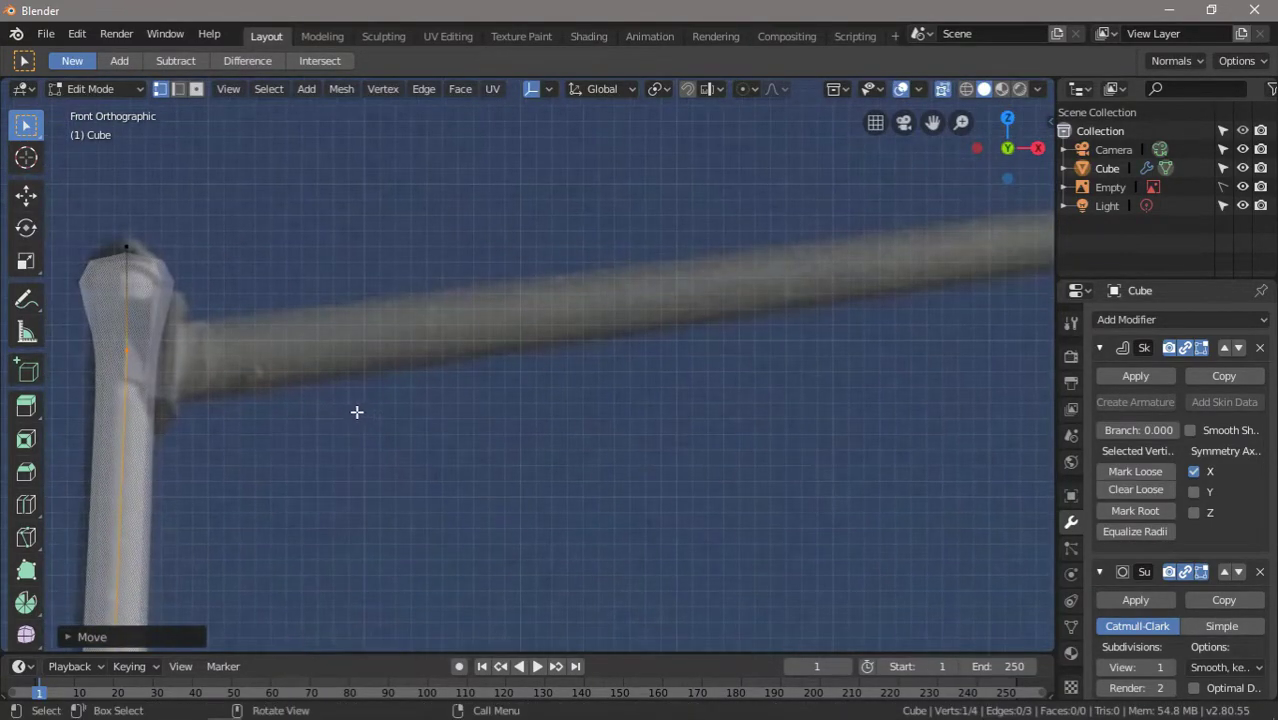
key(e)
click(540, 400)
key(ctrl+a)
click(585, 394)
scroll(468, 346, down, 2)
key(e)
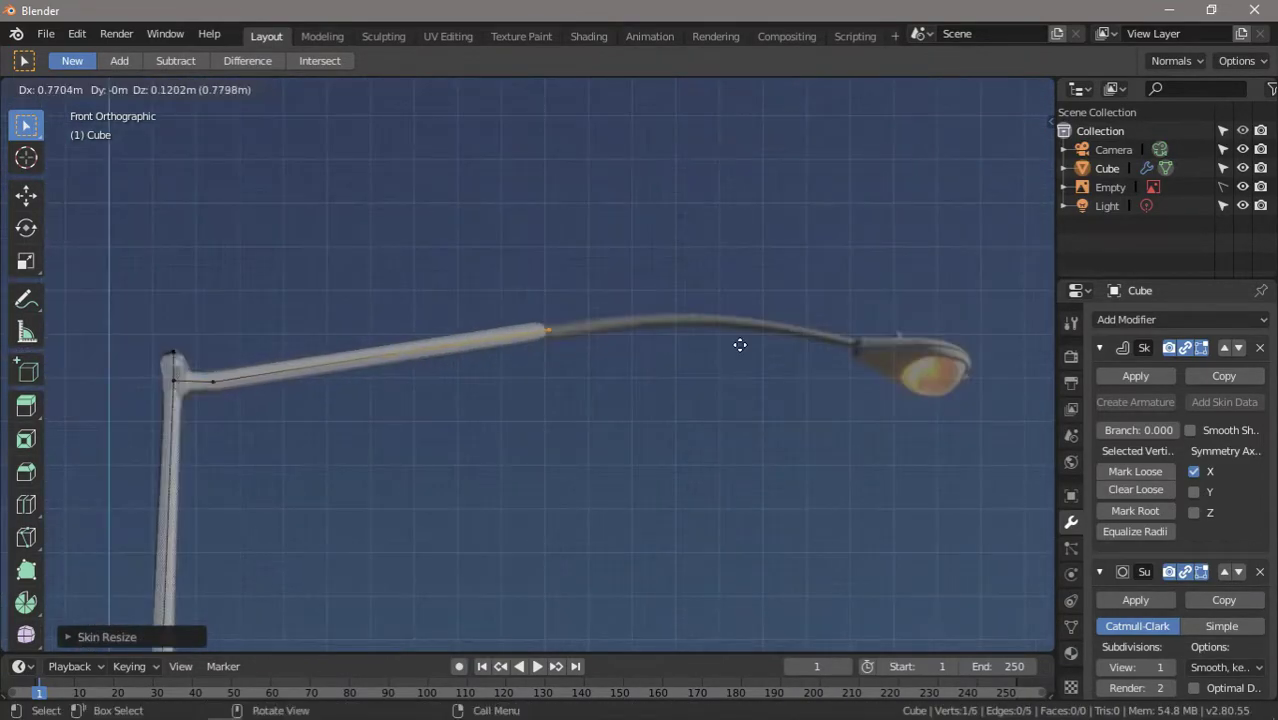
click(800, 338)
key(s)
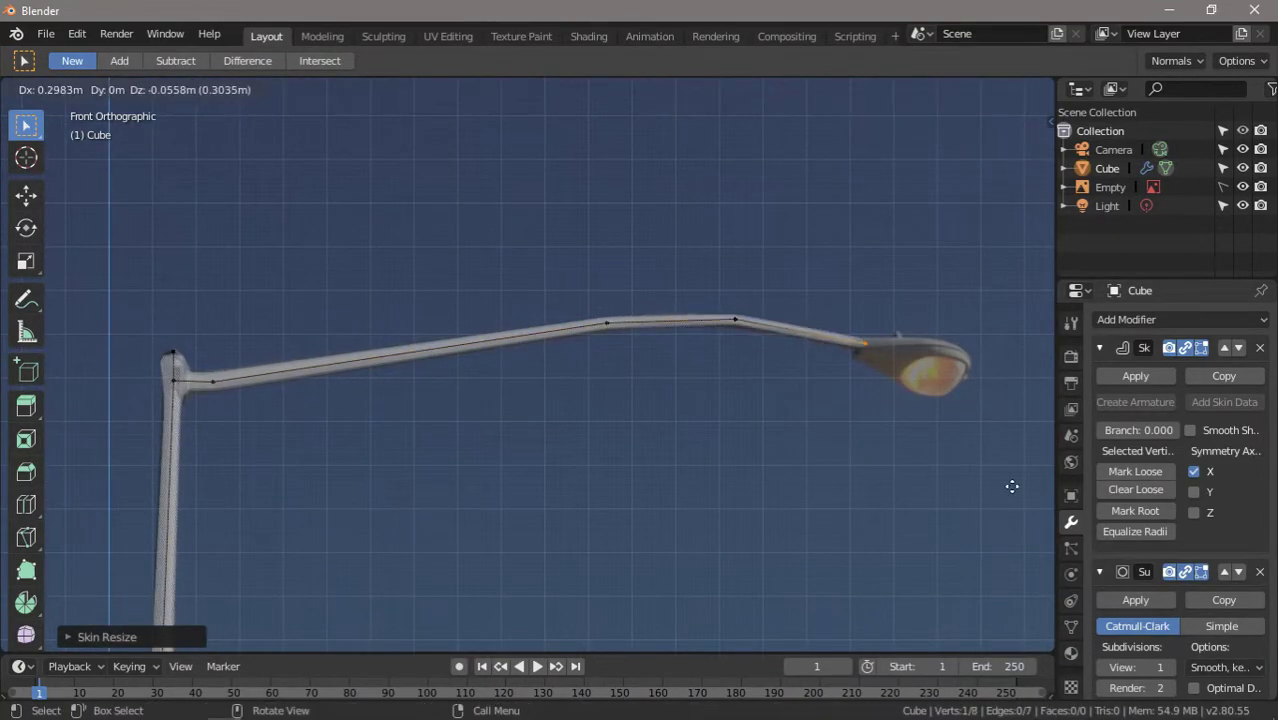
click(750, 350)
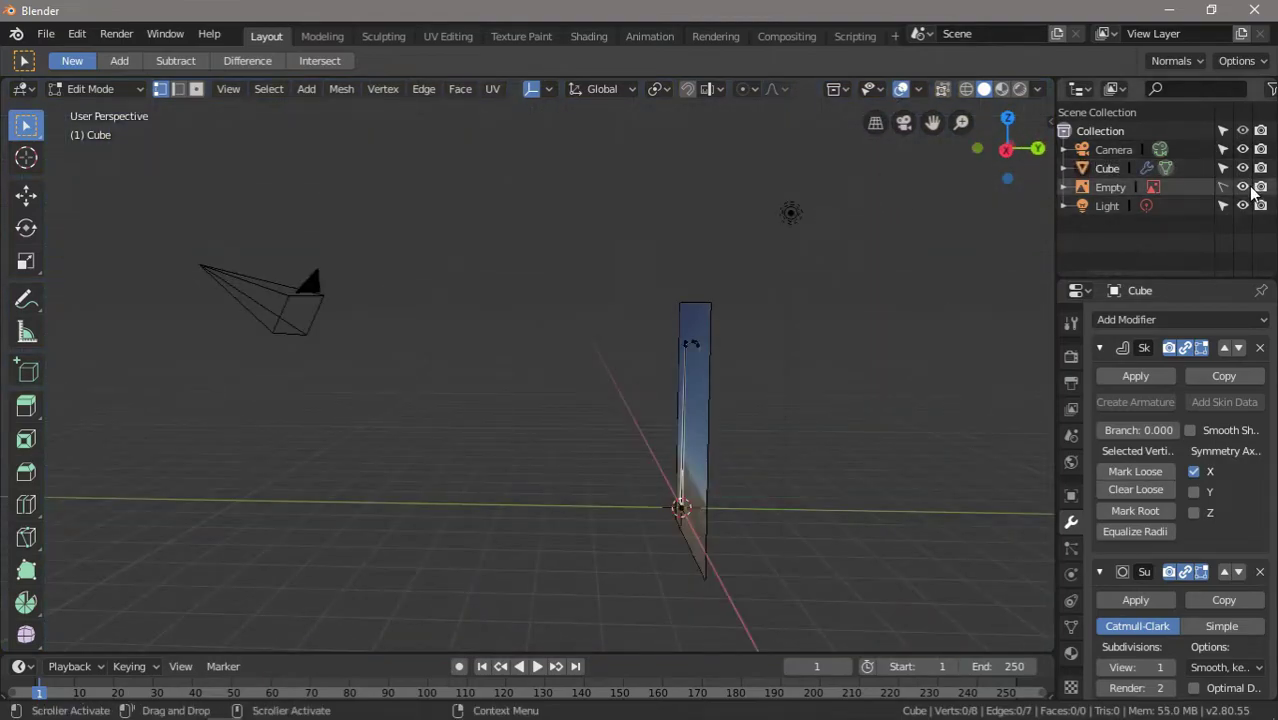
Hide the reference image and apply the Skin and Subdivision Surface modifiers.
click(1245, 187)
middle_drag(560, 360, 429, 342)
scroll(750, 276, down, 5)
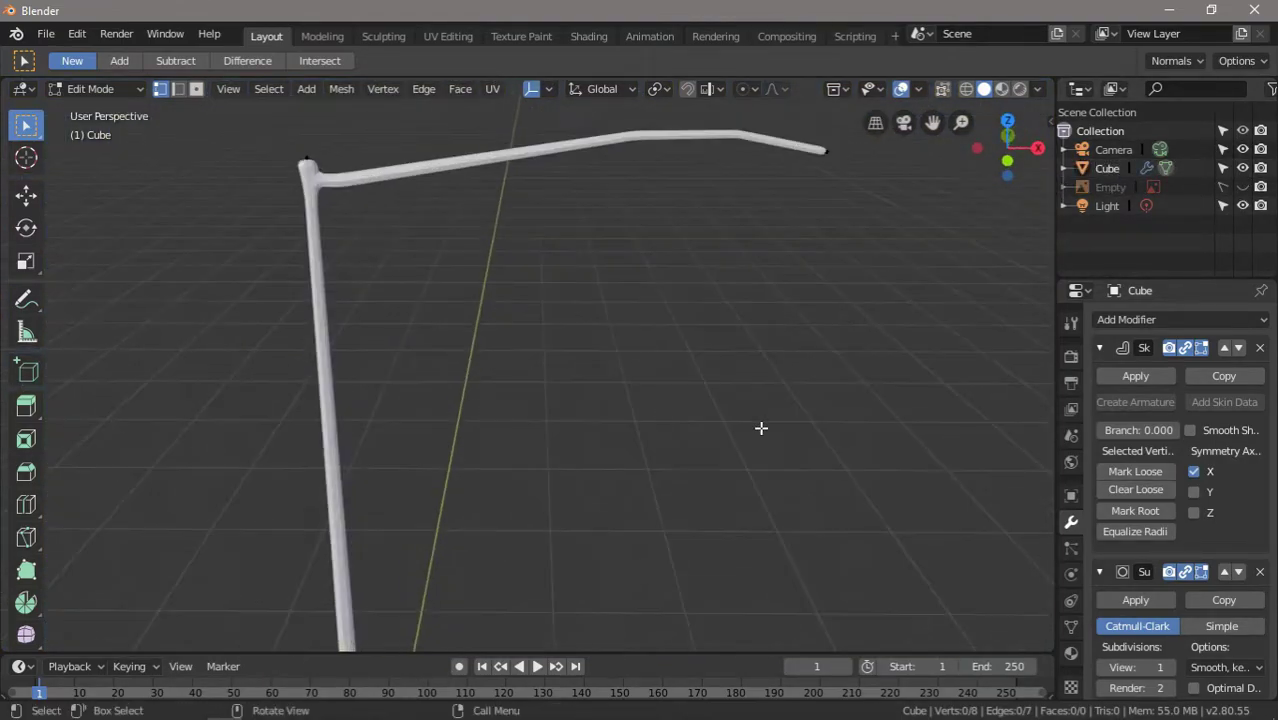
key(Tab)
click(1127, 376)
click(1127, 376)
key(Tab)
Select the whole lamp mesh and clean up its excess geometry.
scroll(618, 343, up, 5)
scroll(618, 343, down, 5)
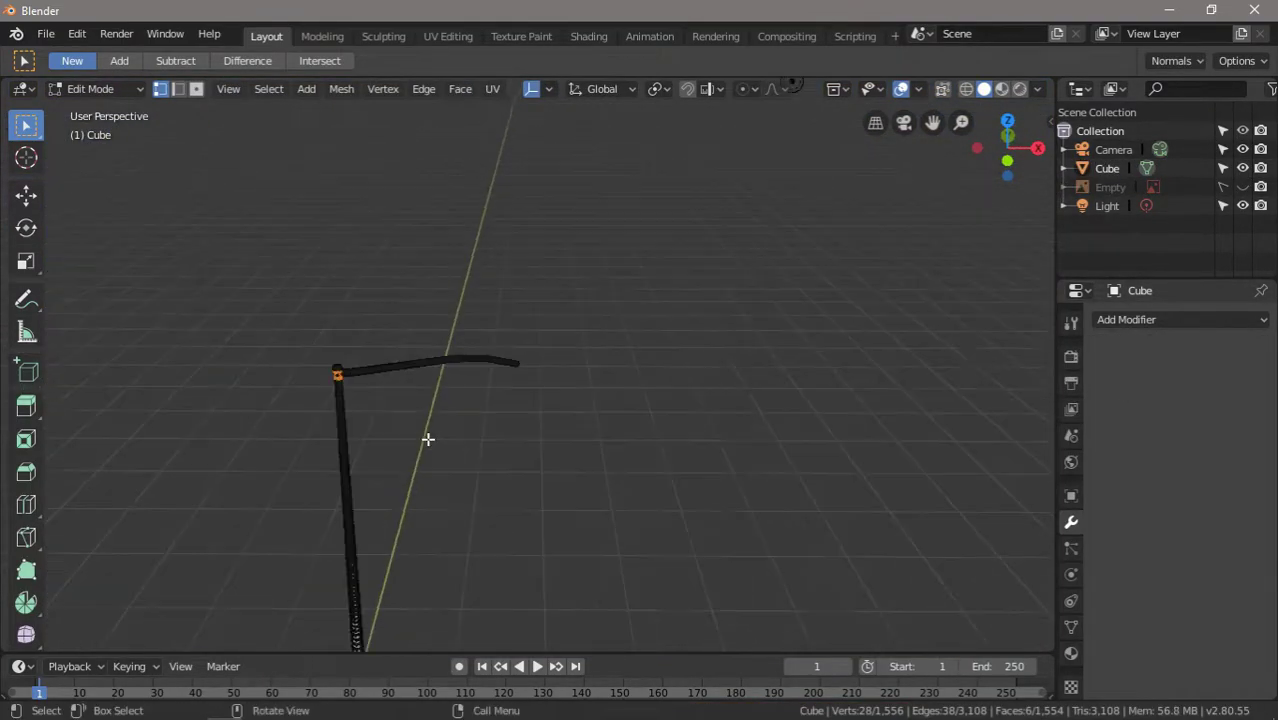
key(a)
right_click(428, 437)
click(397, 646)
key(ctrl+z)
key(x)
click(412, 652)
key(Tab)
scroll(381, 470, up, 3)
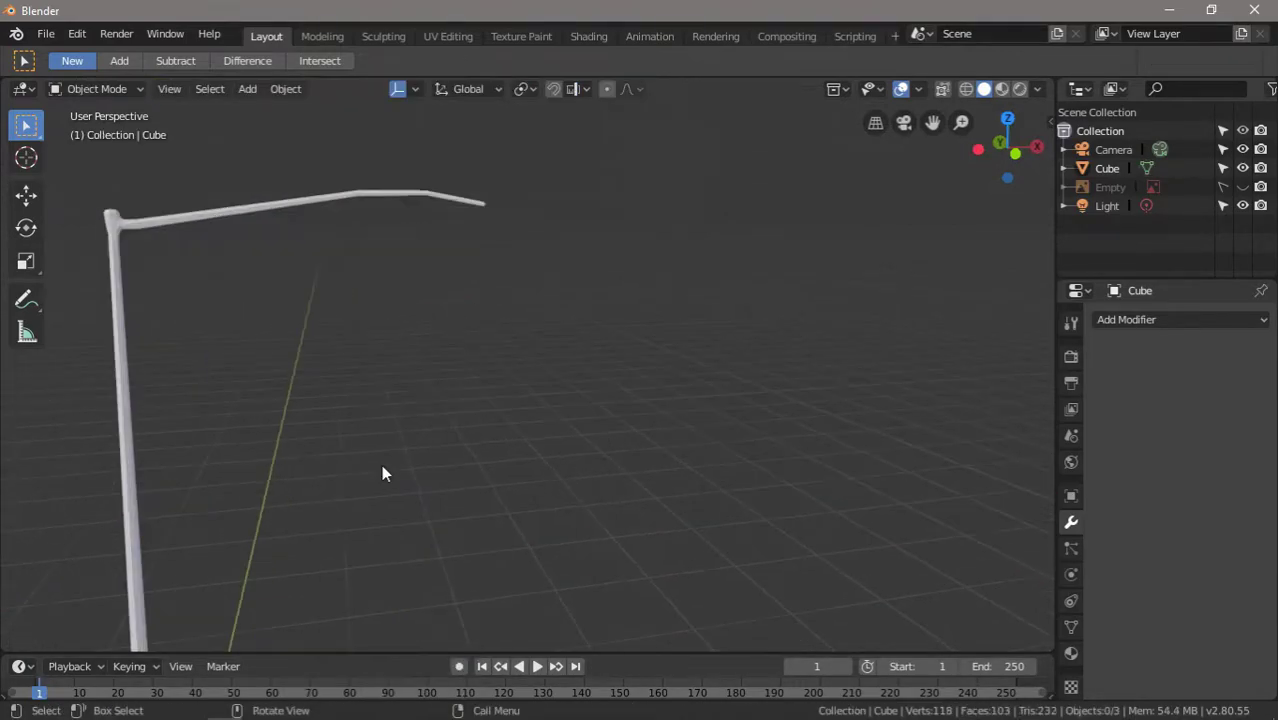
Box-select the arm's end vertices and bend them downward with proportional editing.
key(Tab)
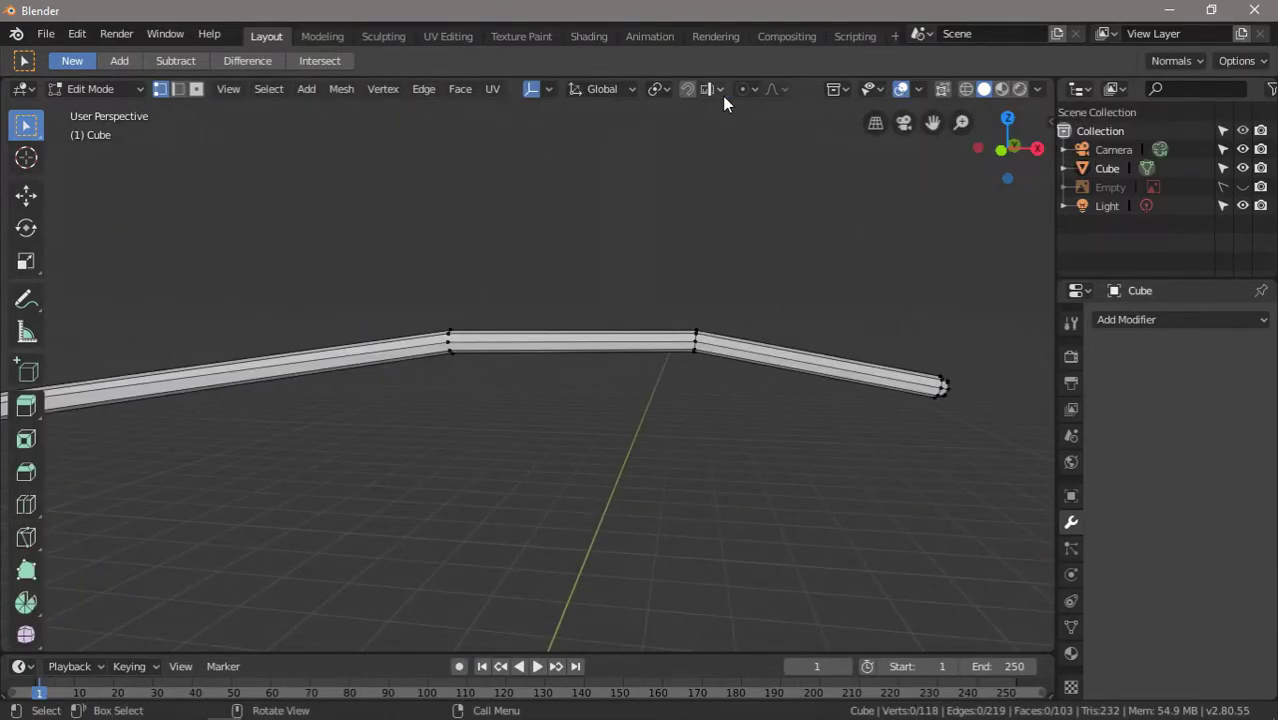
drag(839, 291, 970, 471)
key(o)
key(g)
scroll(964, 395, up, 12)
click(760, 438)
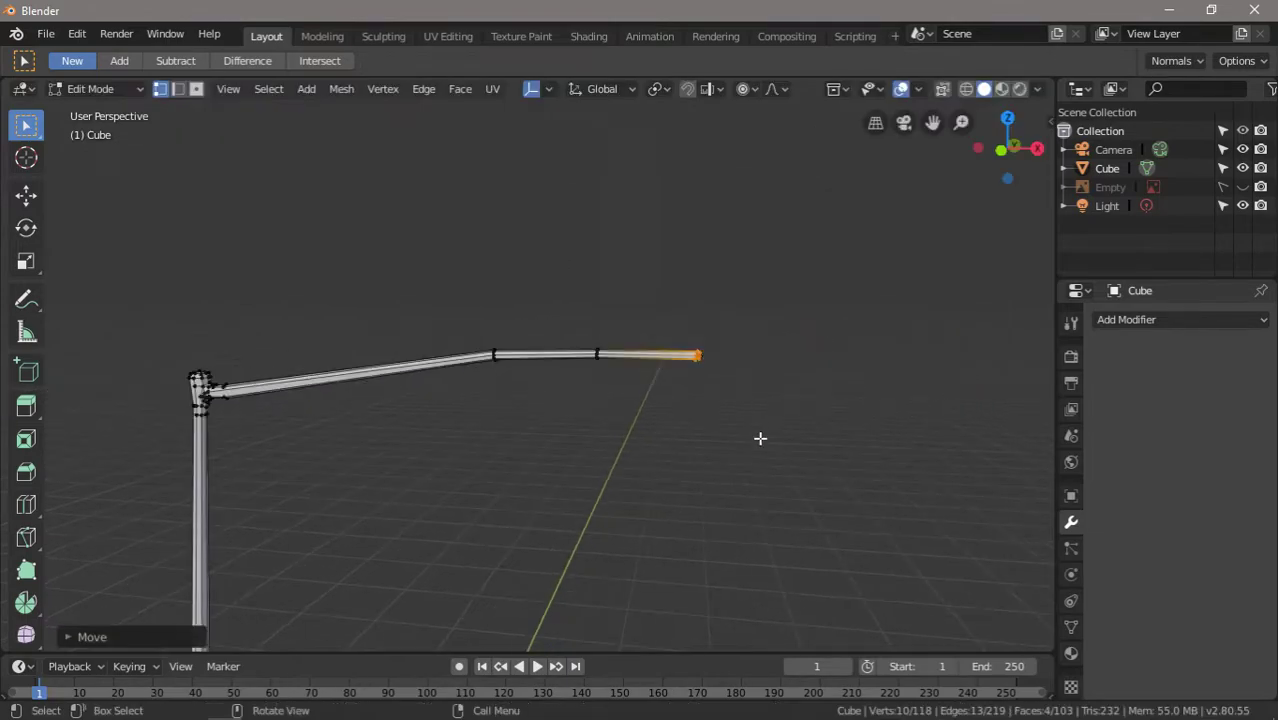
click(722, 372)
middle_drag(705, 379, 505, 379)
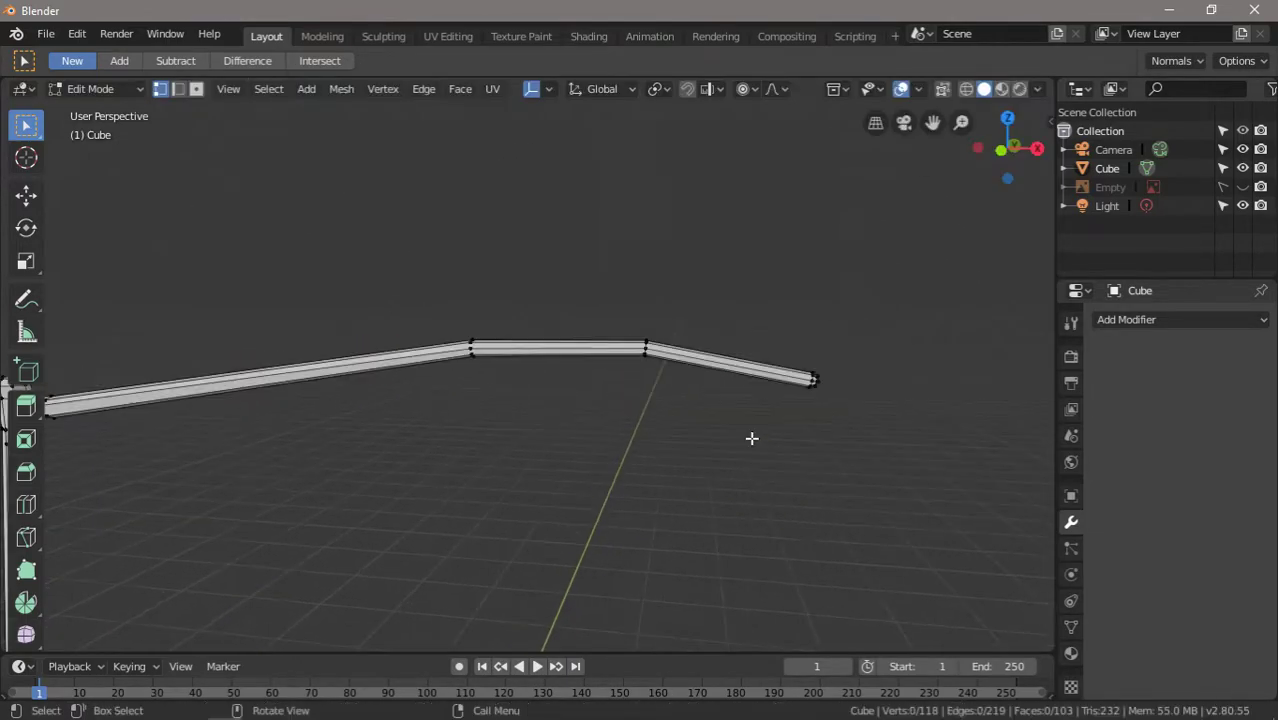
scroll(750, 437, down, 5)
Dissolve the extra vertex and edges along the lamp arm.
key(x)
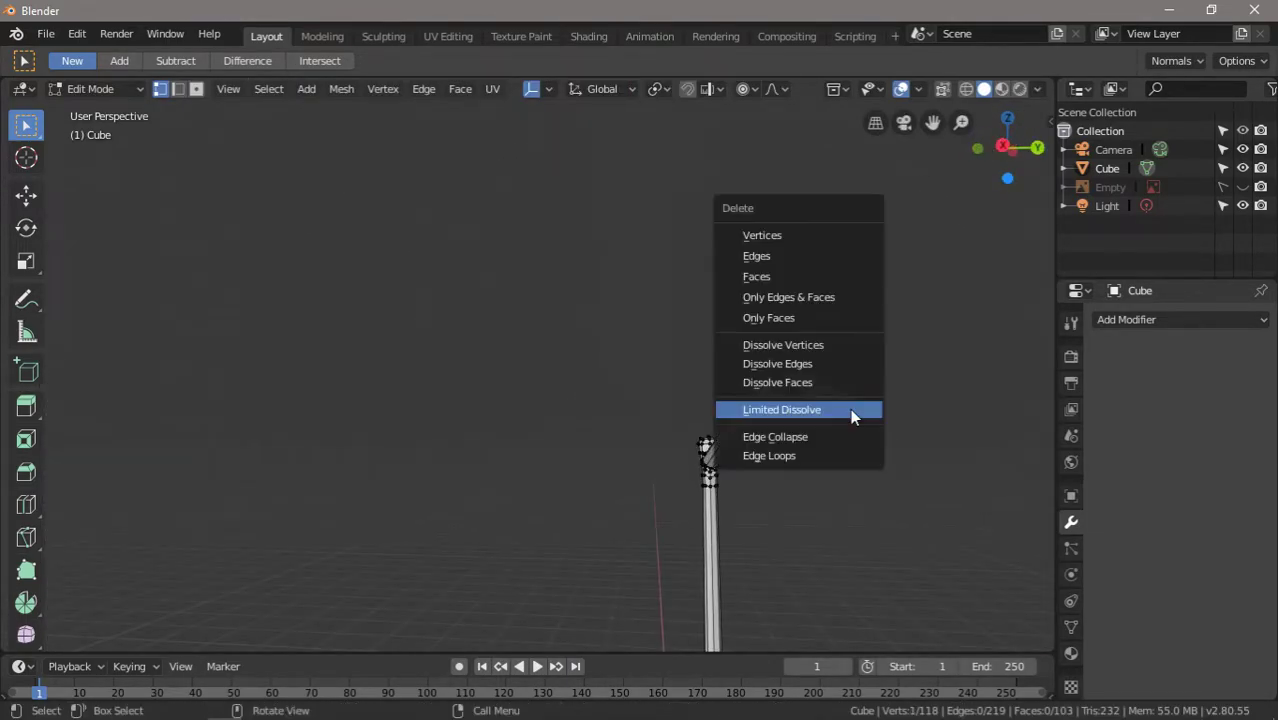
click(790, 346)
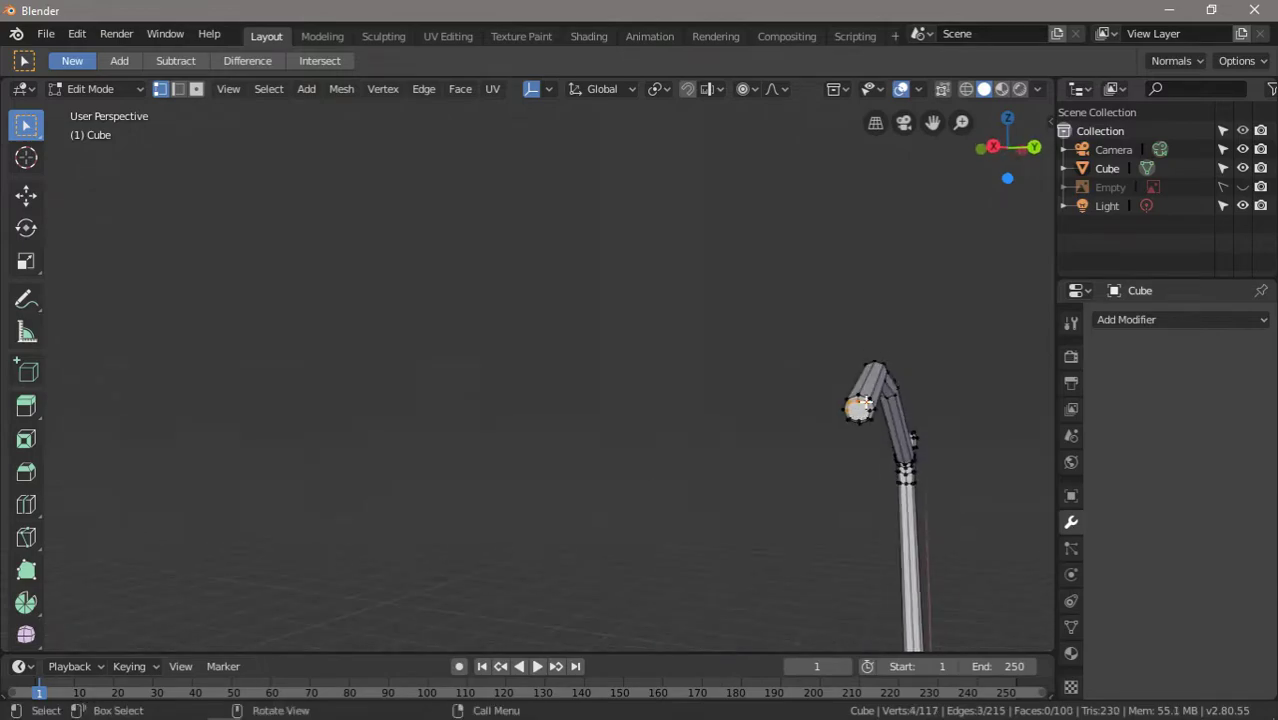
right_click(796, 402)
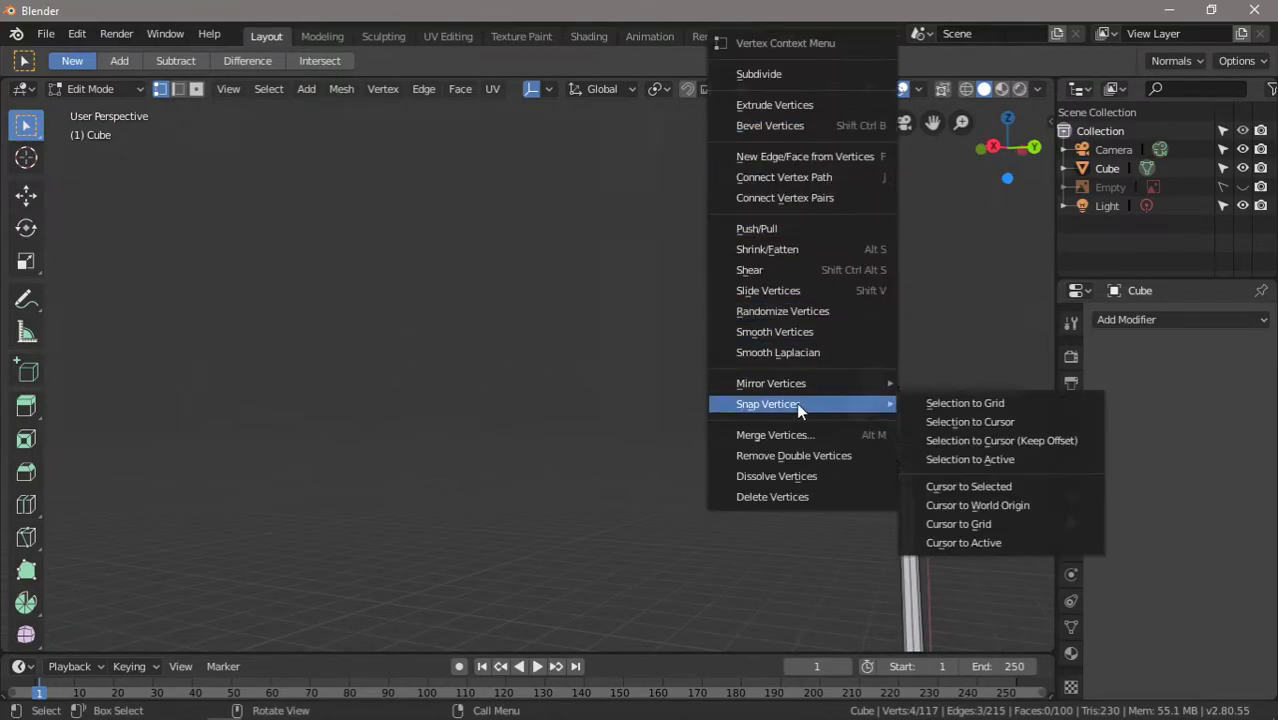
key(x)
click(673, 400)
middle_drag(673, 400, 900, 420)
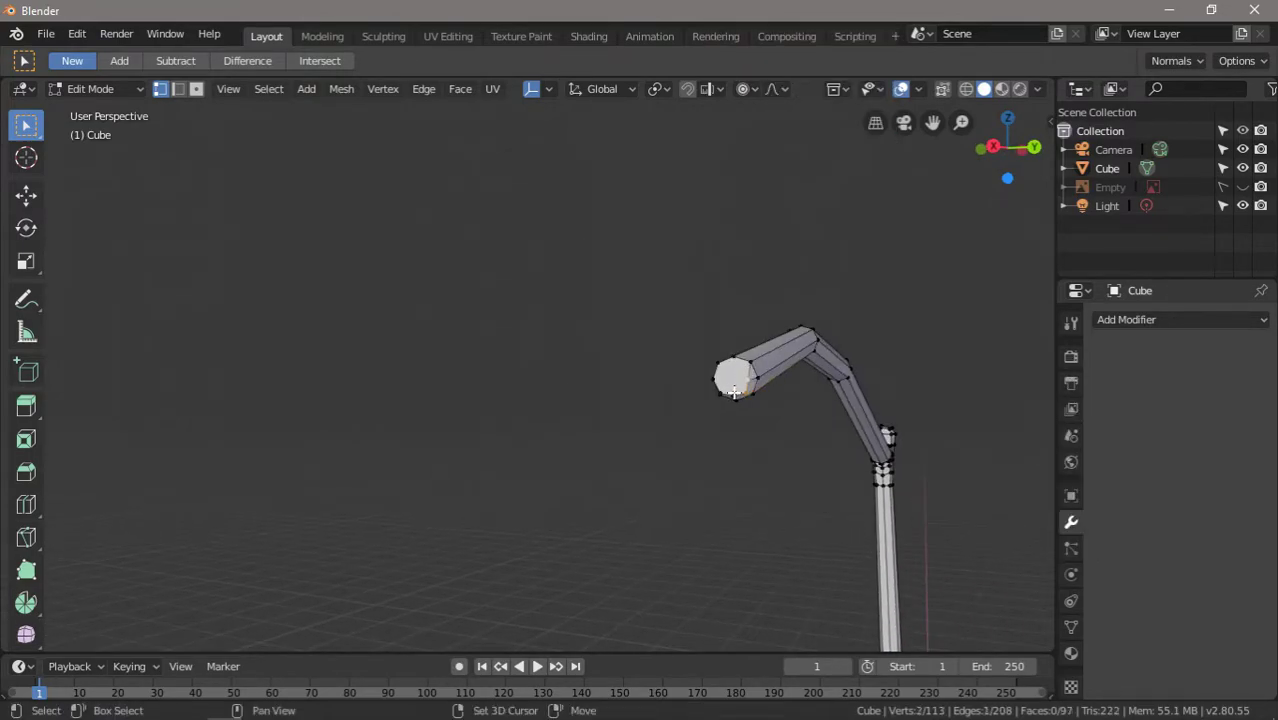
right_click(730, 389)
key(Escape)
key(x)
click(688, 414)
mouse_move(688, 414)
middle_down()
mouse_move(394, 453)
mouse_move(509, 451)
middle_up()
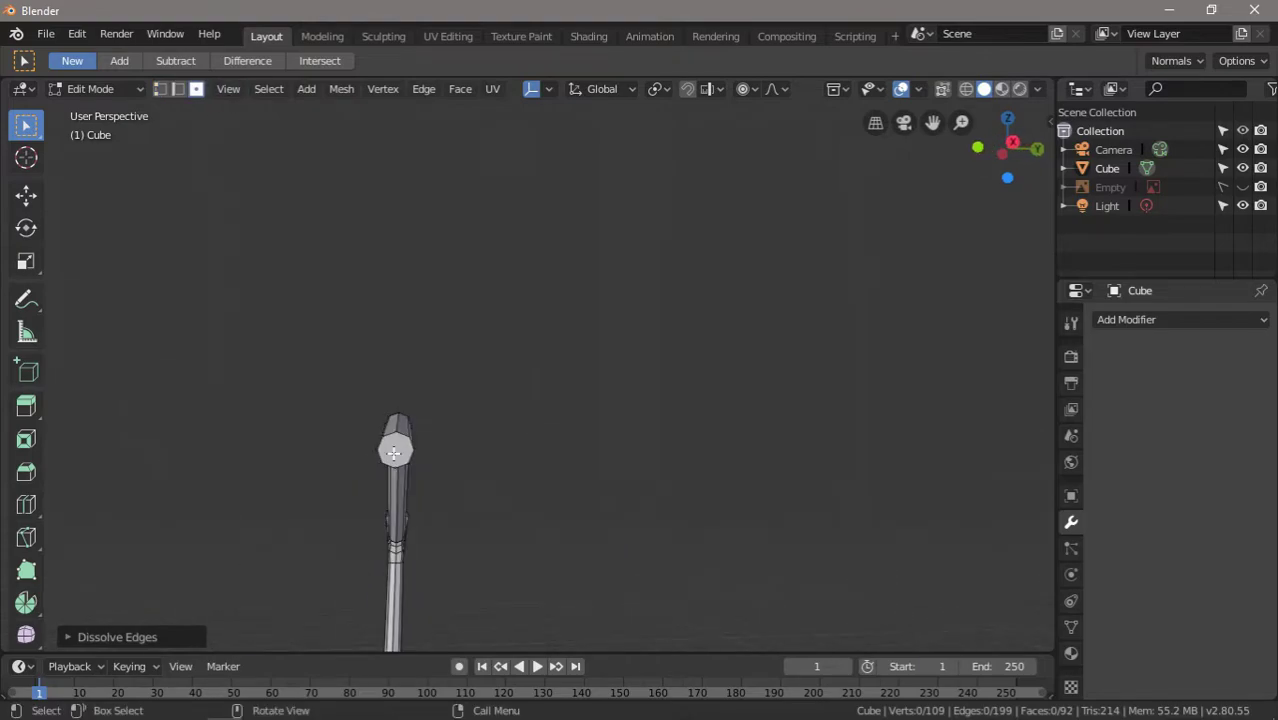
Select and delete the end cap face of the lamp arm.
click(394, 453)
key(x)
click(398, 474)
mouse_move(666, 444)
middle_down()
mouse_move(470, 440)
mouse_move(810, 500)
mouse_move(750, 243)
mouse_move(948, 178)
middle_up()
key(x)
click(420, 324)
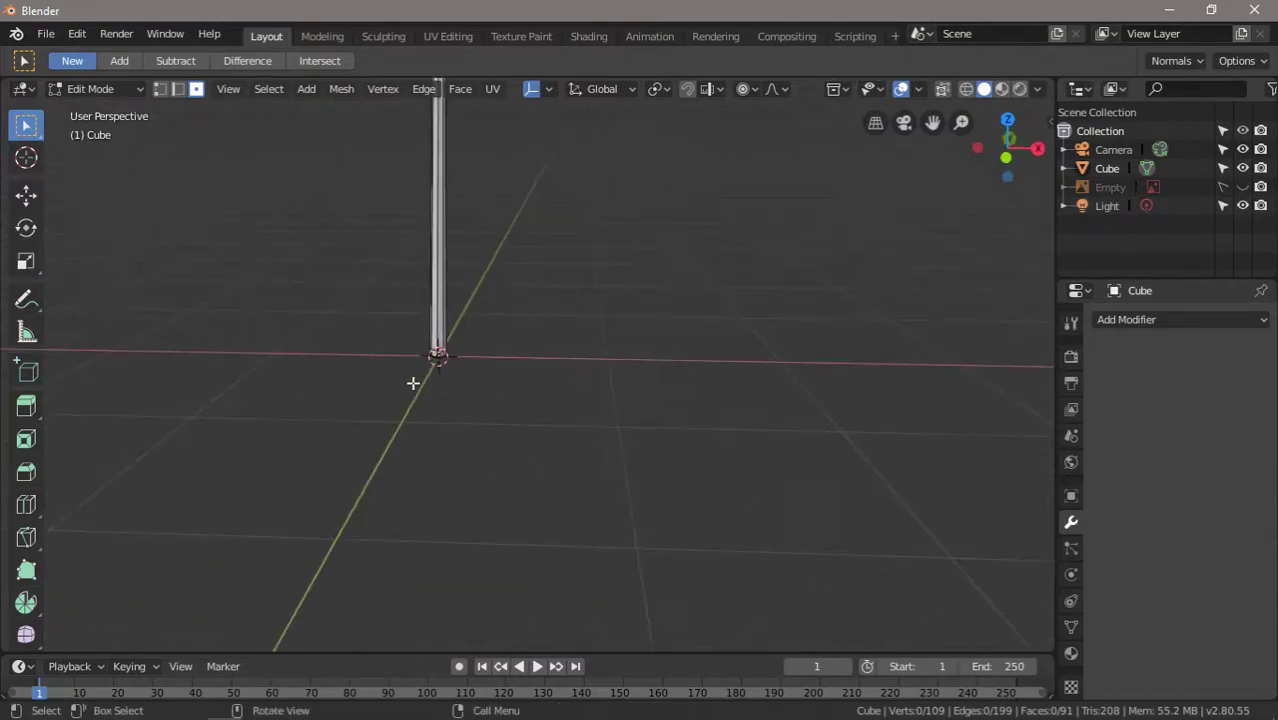
Add a cube, position it and scale it down, then frame it in top view.
key(shift+a)
click(413, 383)
key(g)
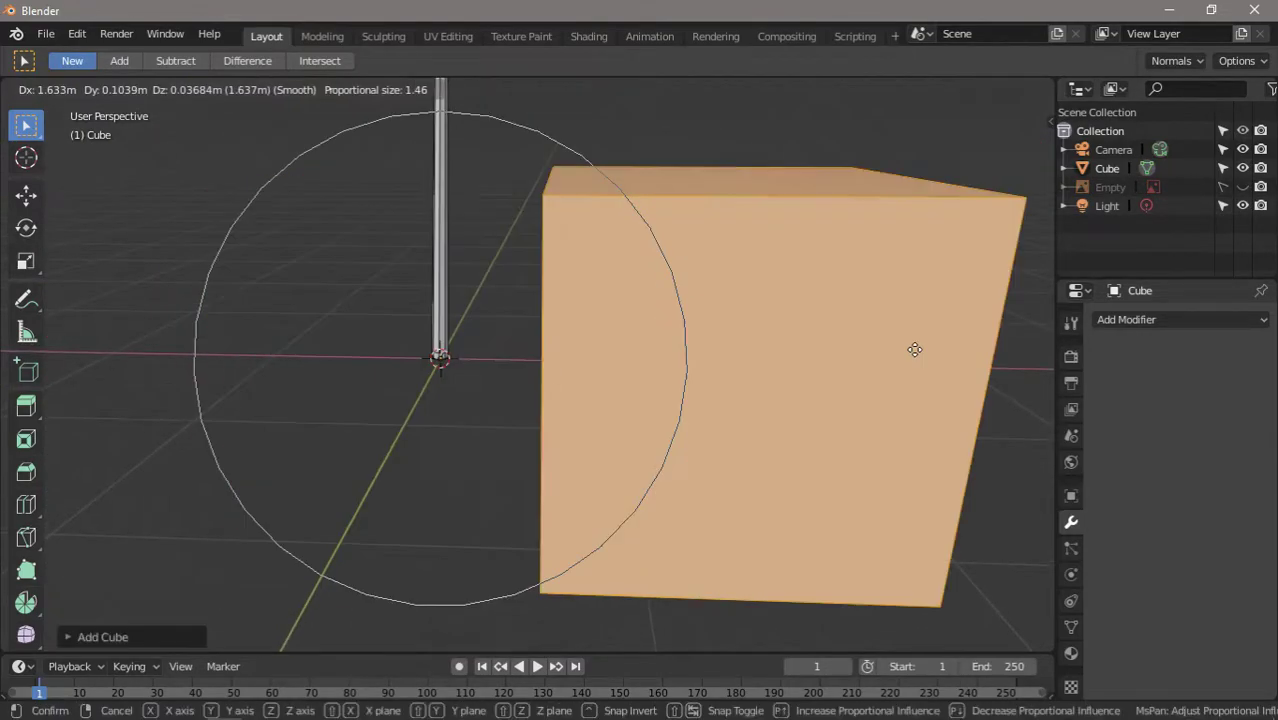
click(779, 499)
key(s)
key(KP_7)
mouse_move(531, 413)
shift+middle_down()
mouse_move(525, 582)
mouse_move(487, 522)
shift+middle_up()
key(KP_7)
key(KP_Decimal)
Try a loop cut and vertex move on the first cube, then delete its faces.
key(ctrl+r)
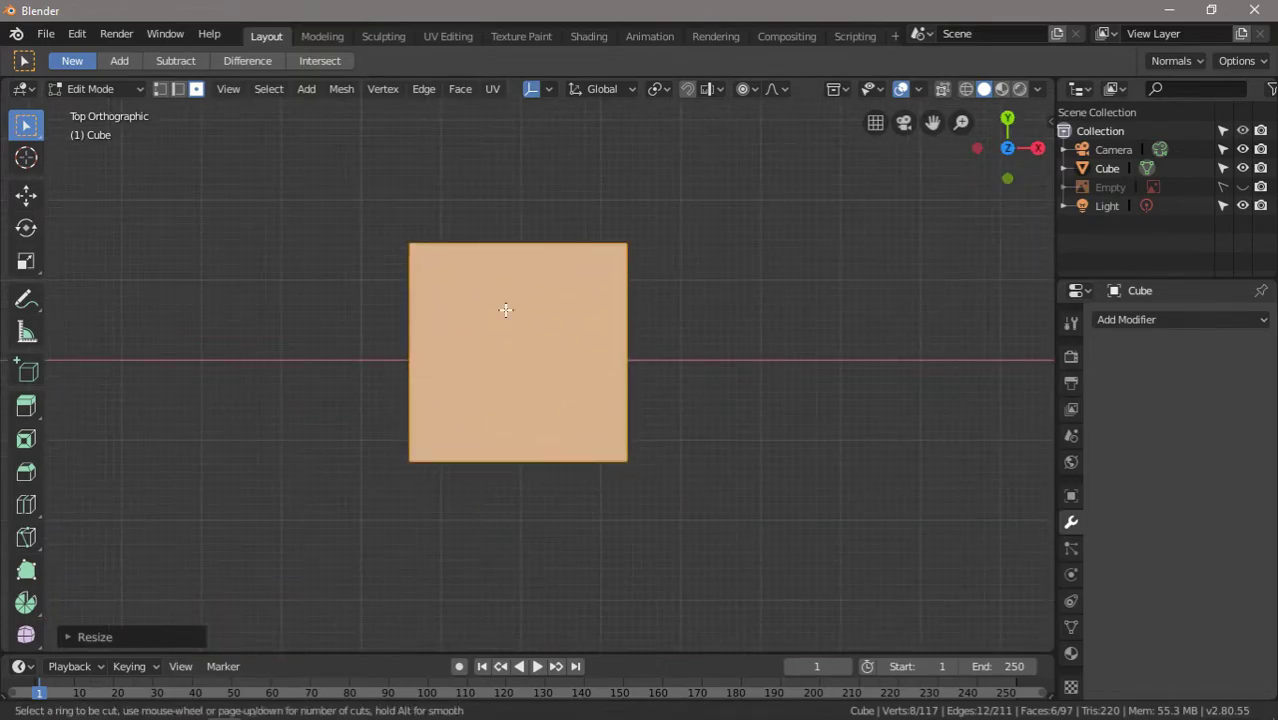
click(875, 121)
key(KP_1)
key(g)
key(Tab)
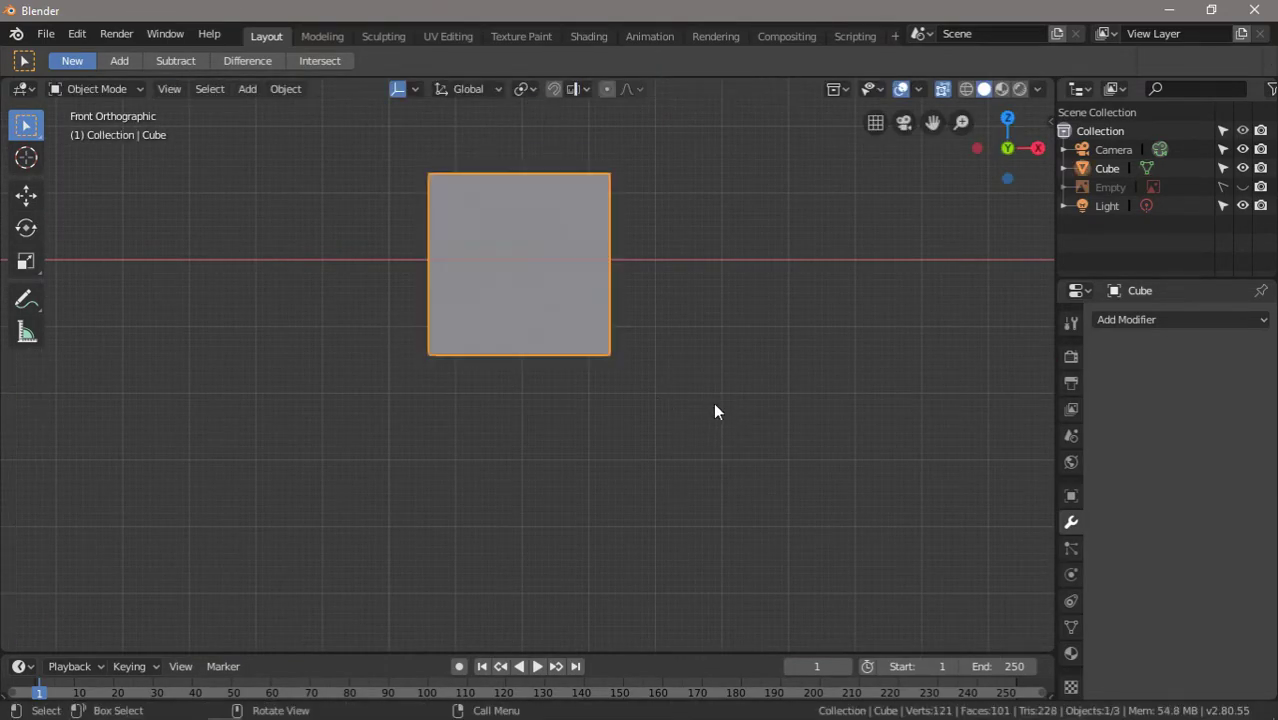
key(Tab)
key(g)
key(Escape)
key(g)
key(Return)
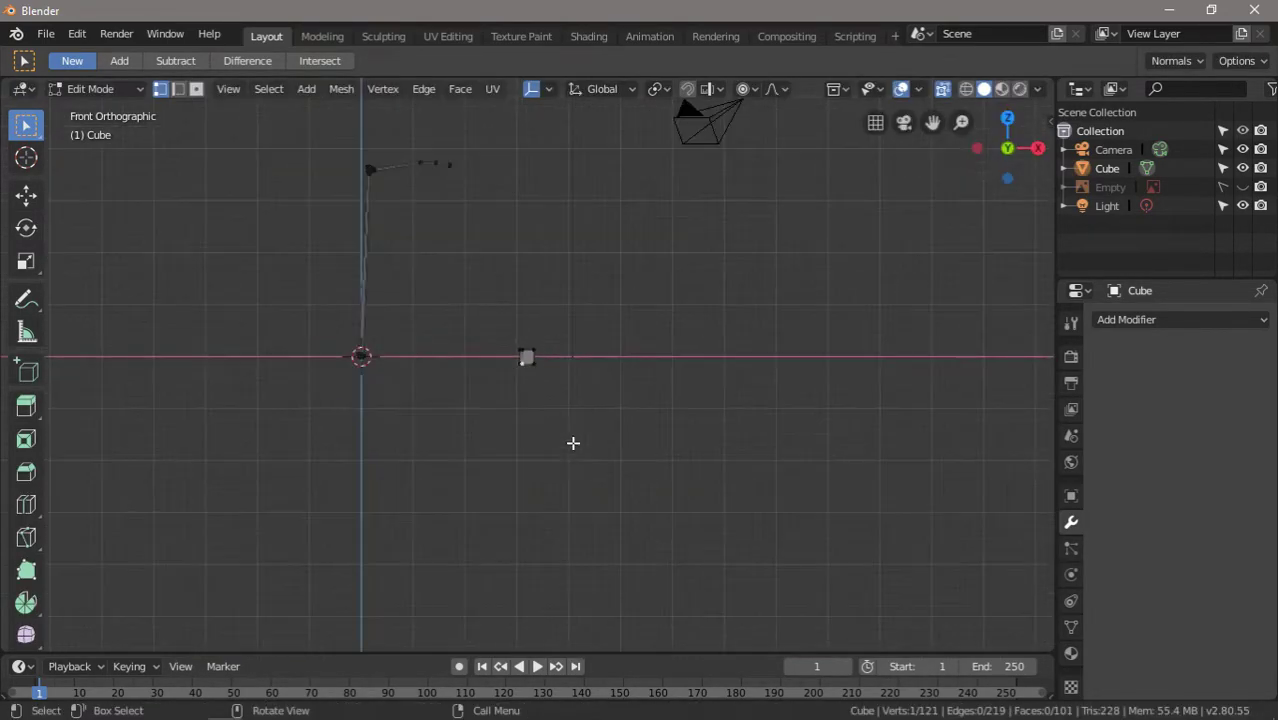
key(x)
click(570, 438)
key(Tab)
Add a second cube, Cube.001, enlarge it to a square and move it left.
key(shift+a)
click(756, 369)
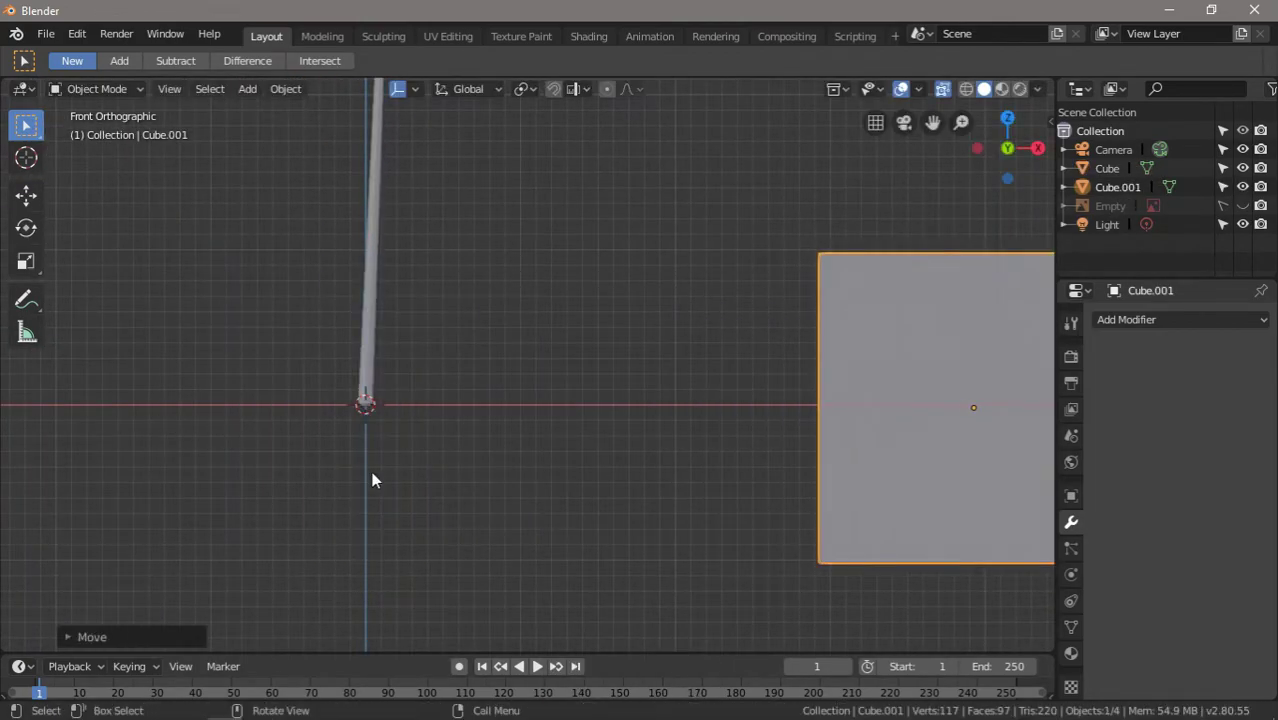
key(KP_7)
key(s)
key(g)
key(s)
click(635, 415)
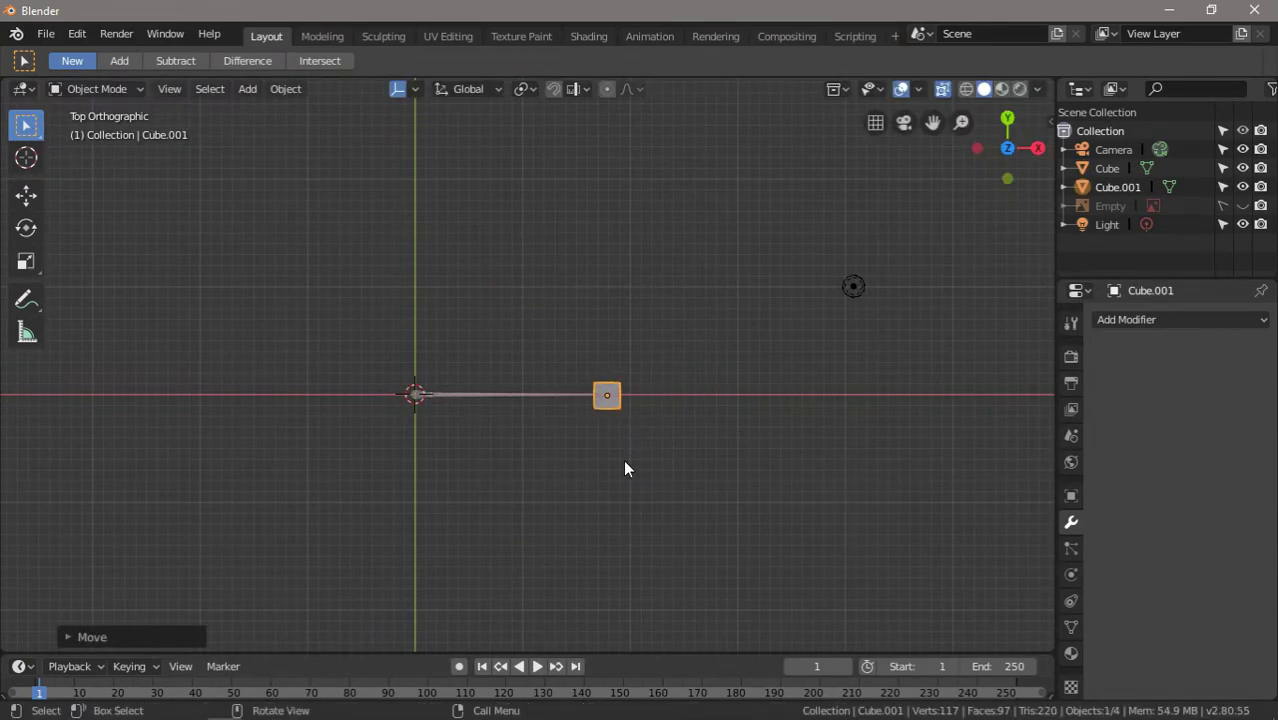
scroll(623, 468, up, 5)
key(s)
click(613, 447)
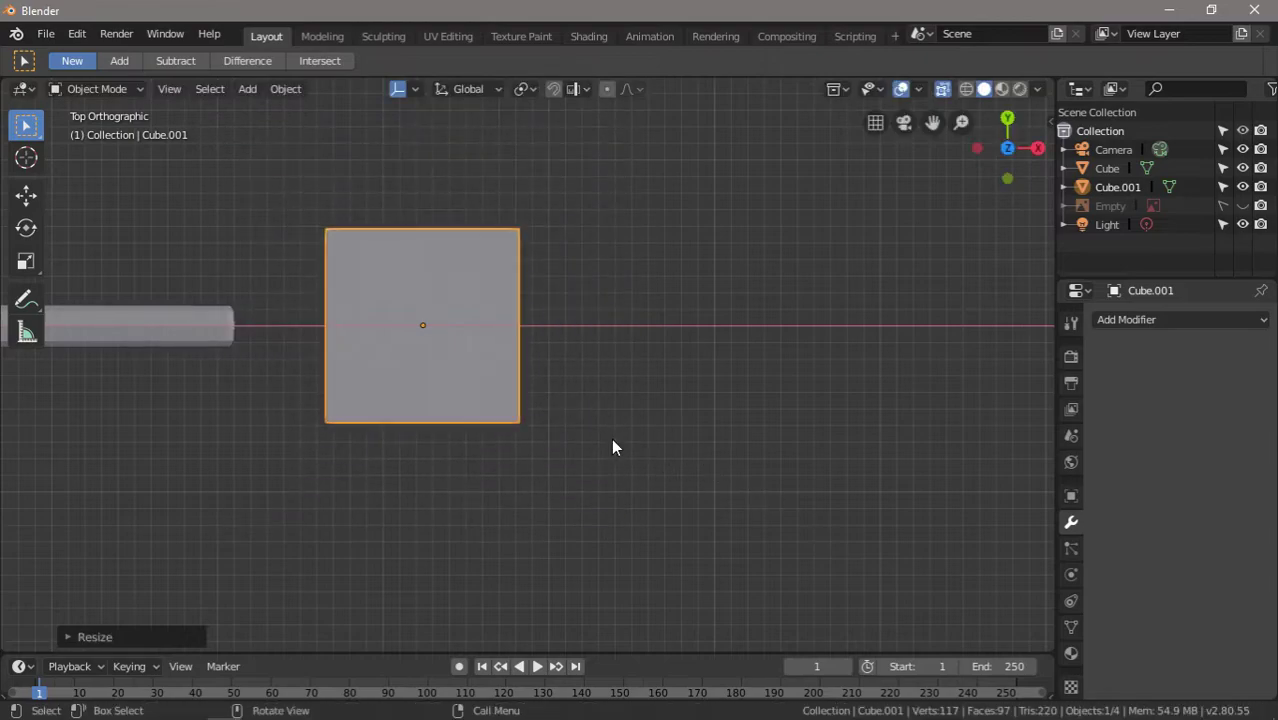
key(g)
click(588, 462)
In Edit Mode, try moving Cube.001's mesh in front view and undo the deformation.
key(Tab)
key(KP_1)
key(g)
click(598, 397)
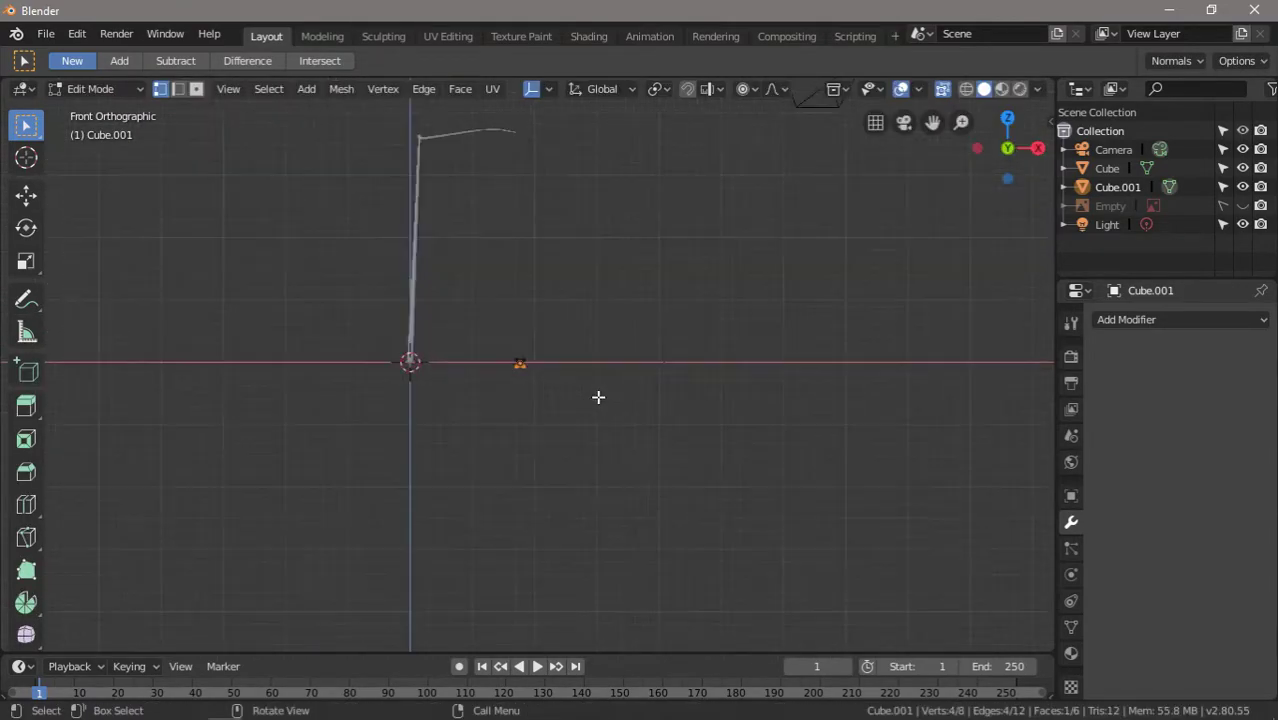
key(ctrl+z)
Select the whole flat rectangle mesh and raise it vertically.
key(g)
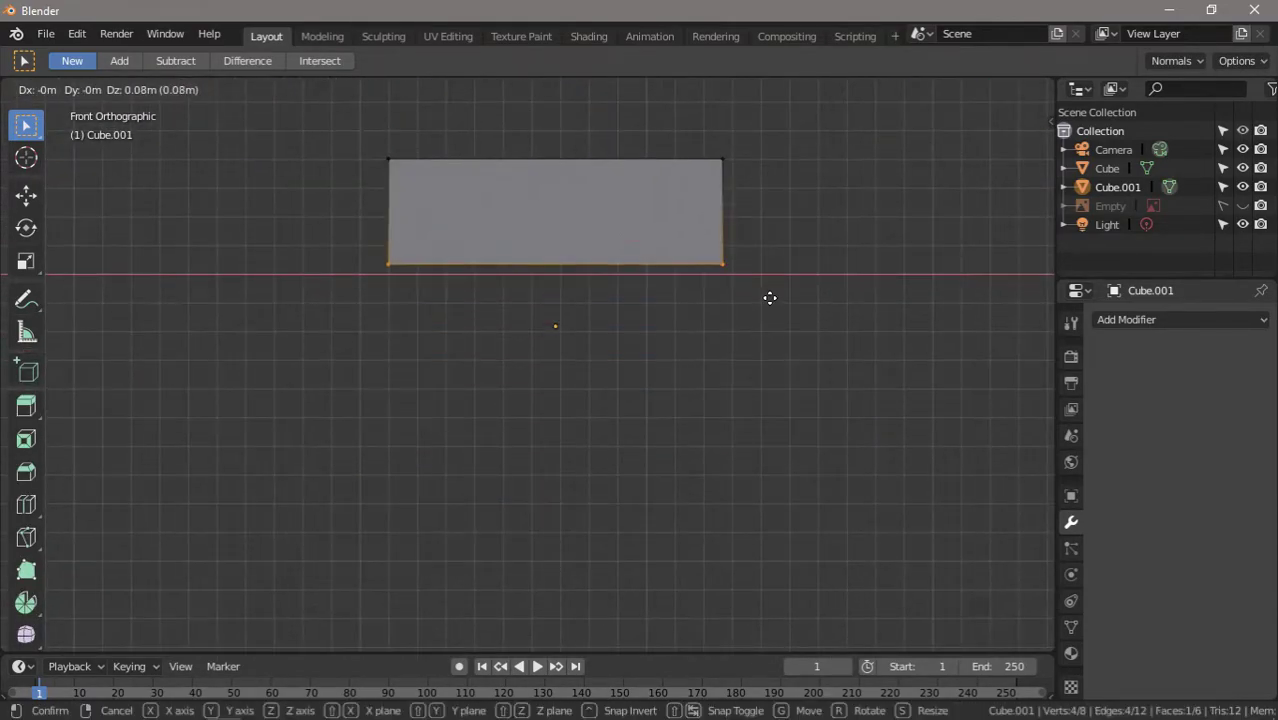
click(767, 296)
key(a)
key(g)
click(816, 345)
key(g)
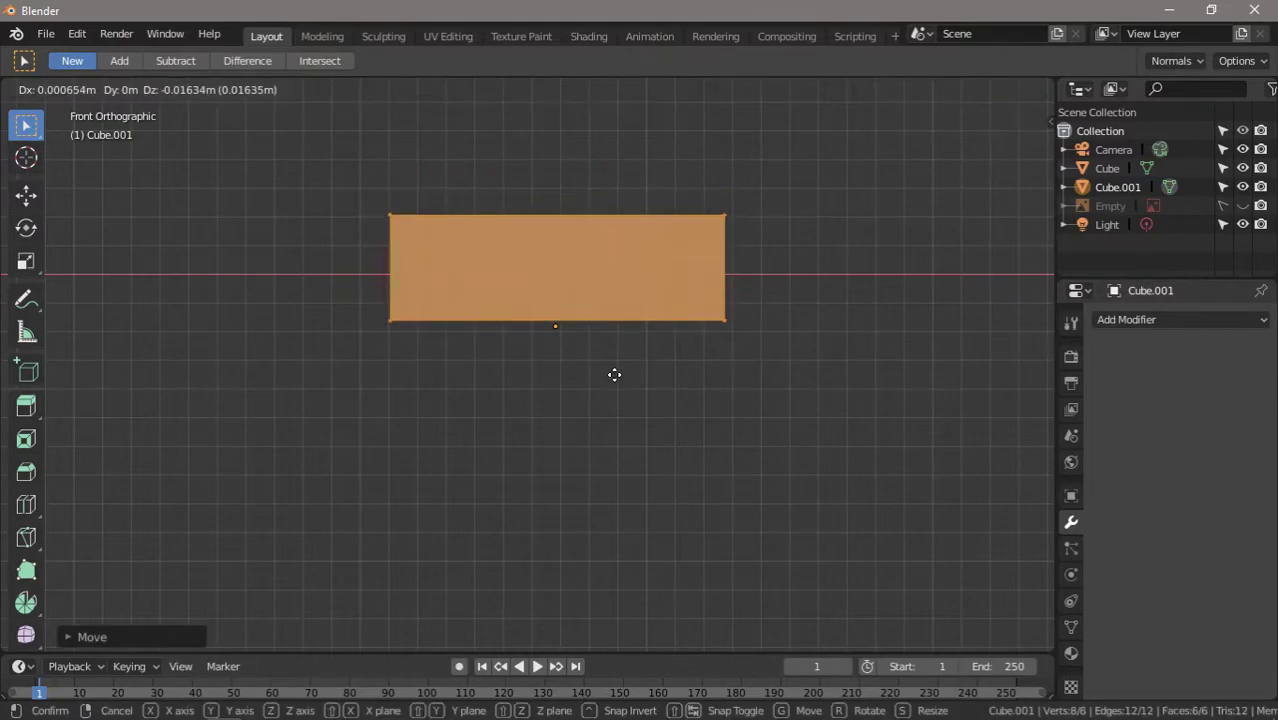
key(g)
click(607, 338)
key(alt+a)
Add a loop cut and scale down the left and right ends to taper the shape.
key(KP_7)
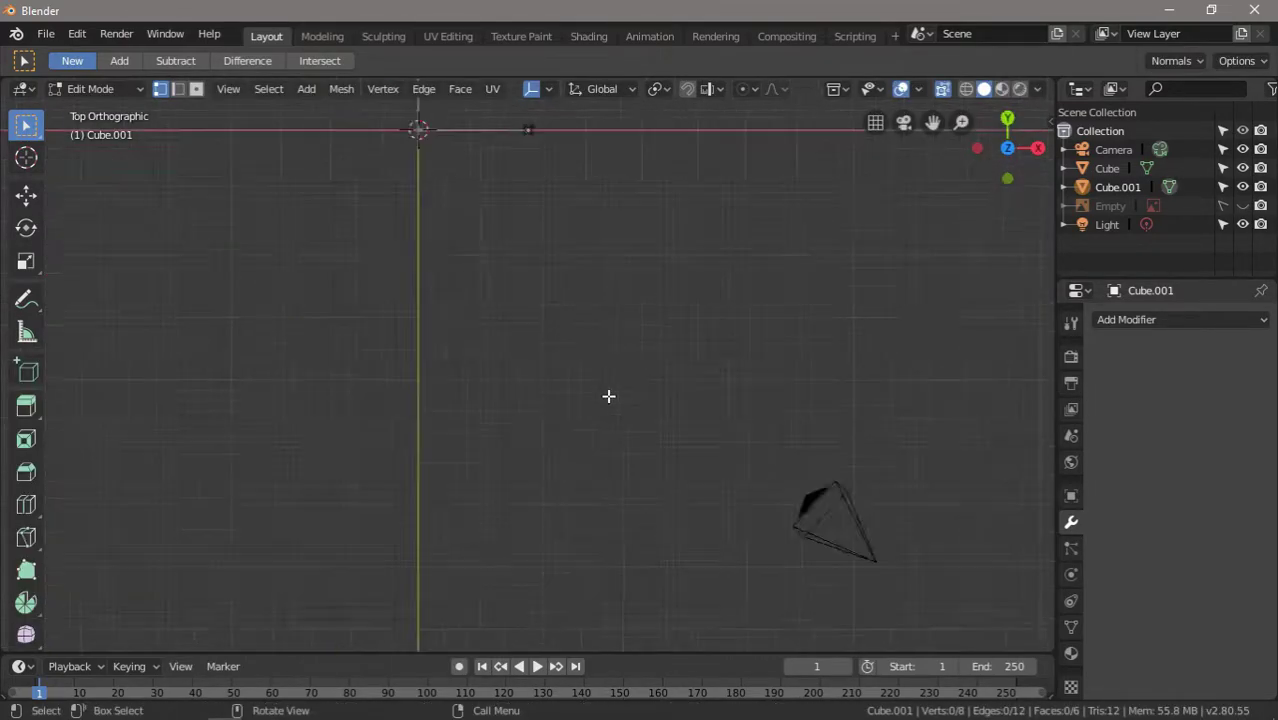
scroll(496, 512, up, 6)
key(ctrl+r)
drag(586, 408, 588, 408)
key(s)
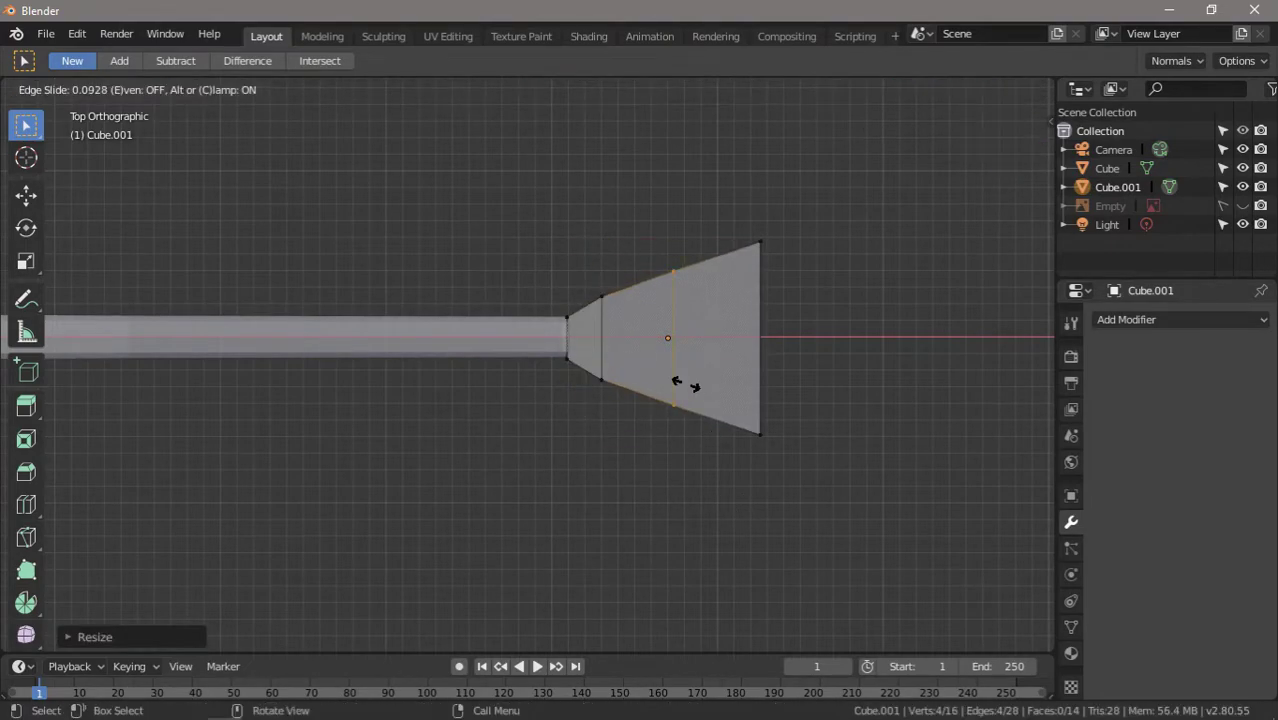
click(727, 438)
drag(736, 216, 847, 510)
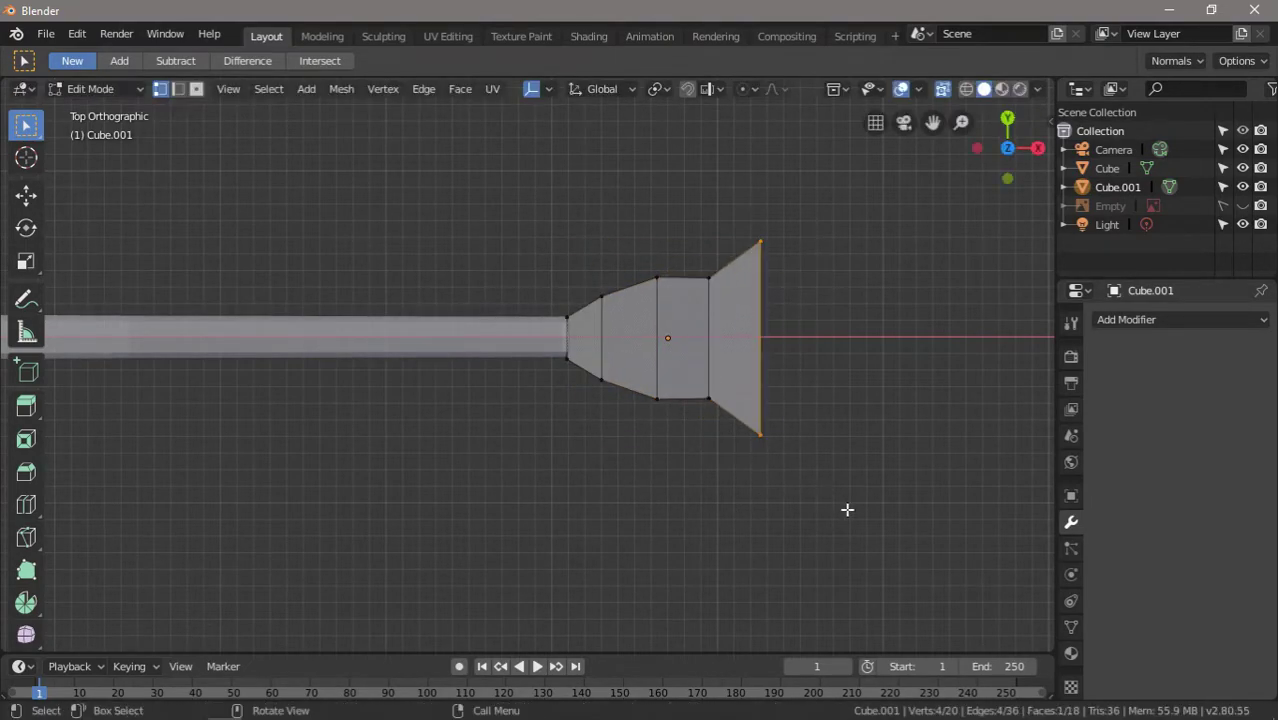
click(815, 357)
Add a Subdivision Surface modifier to round the lamp head and apply it.
middle_drag(815, 357, 893, 285)
middle_drag(793, 589, 802, 525)
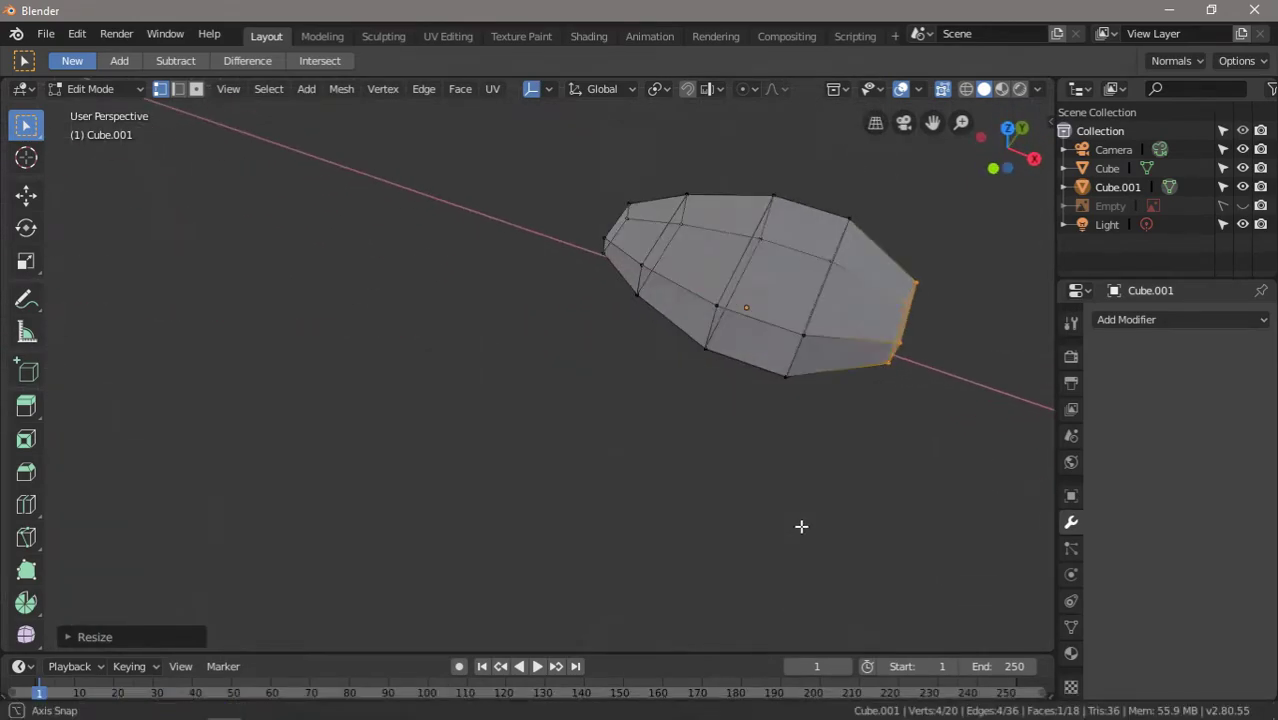
key(Tab)
click(1180, 319)
click(880, 631)
middle_drag(813, 262, 538, 248)
key(Tab)
click(1135, 376)
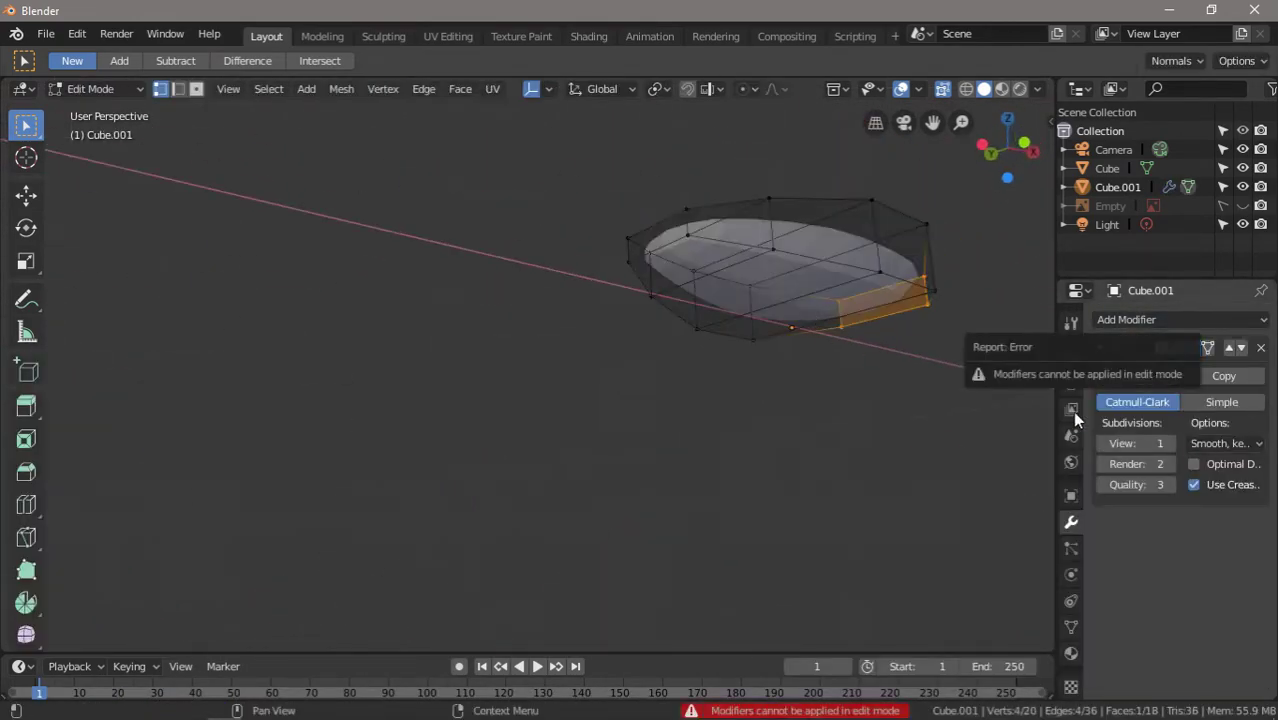
click(1260, 347)
Inspect the smoothed 64-vertex lamp head mesh from several angles.
key(a)
key(Tab)
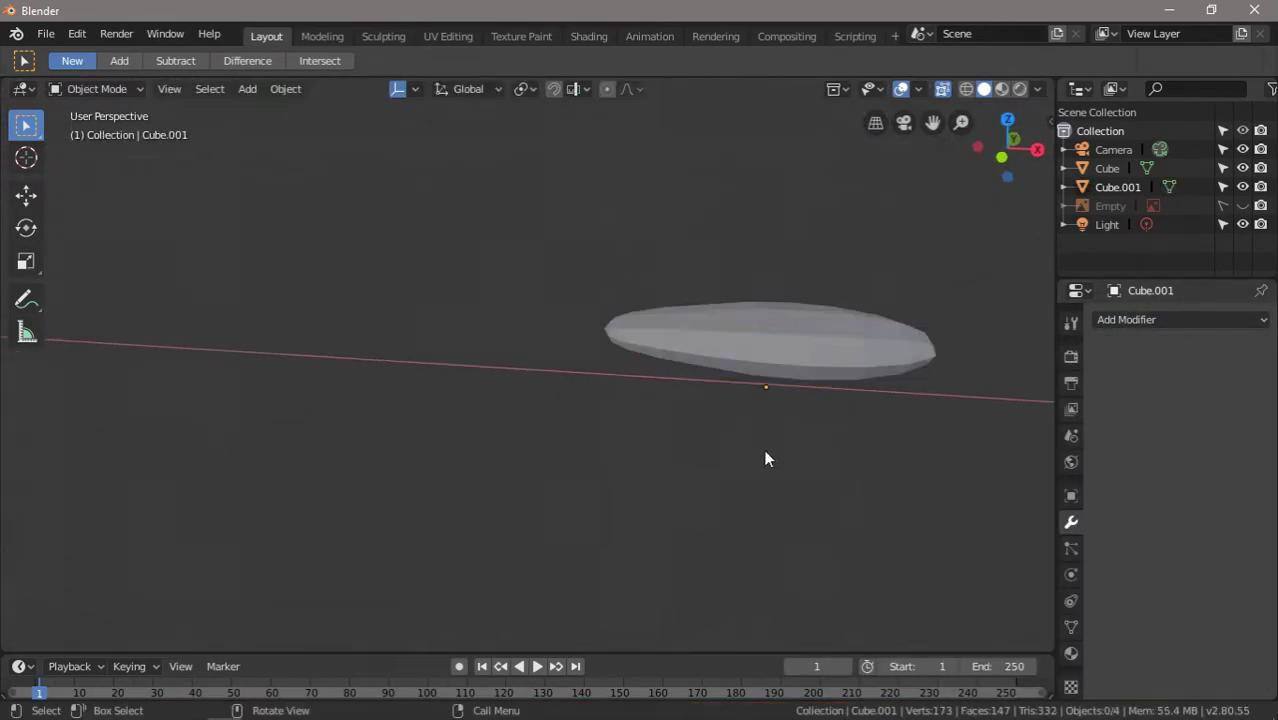
key(Tab)
middle_drag(765, 458, 856, 302)
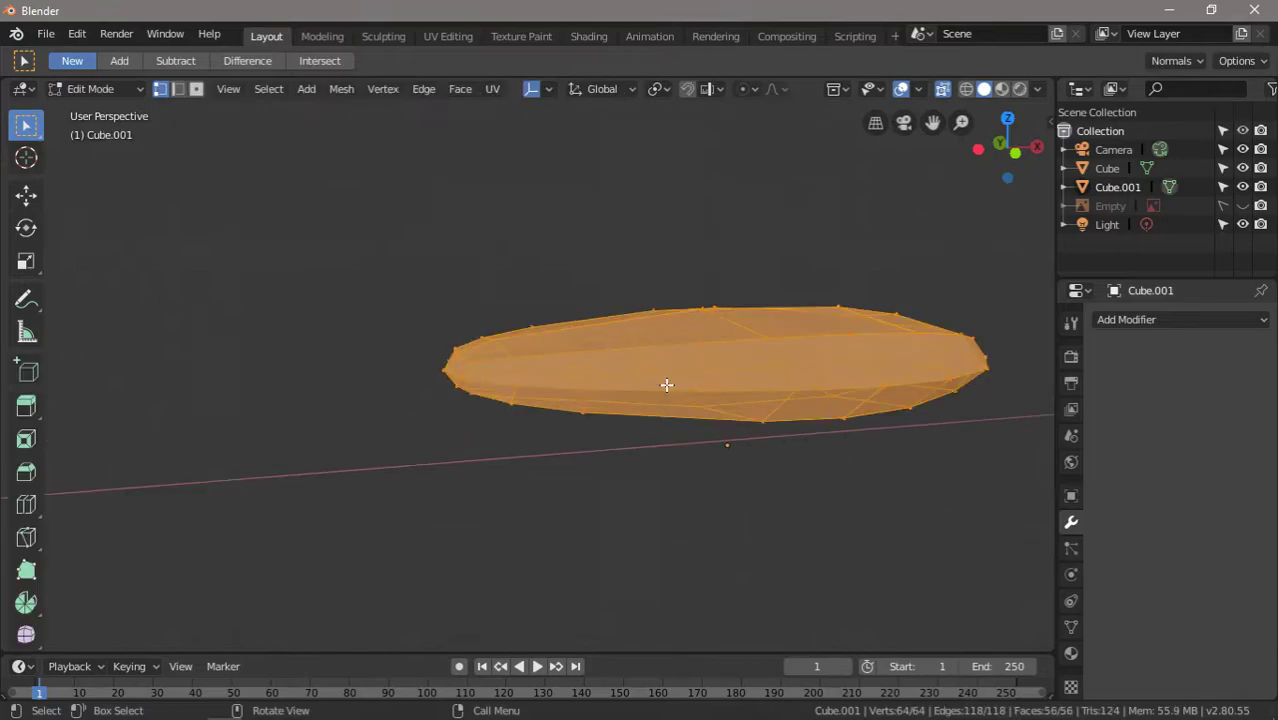
key(alt+a)
mouse_move(444, 228)
middle_down()
mouse_move(784, 242)
mouse_move(922, 463)
middle_up()
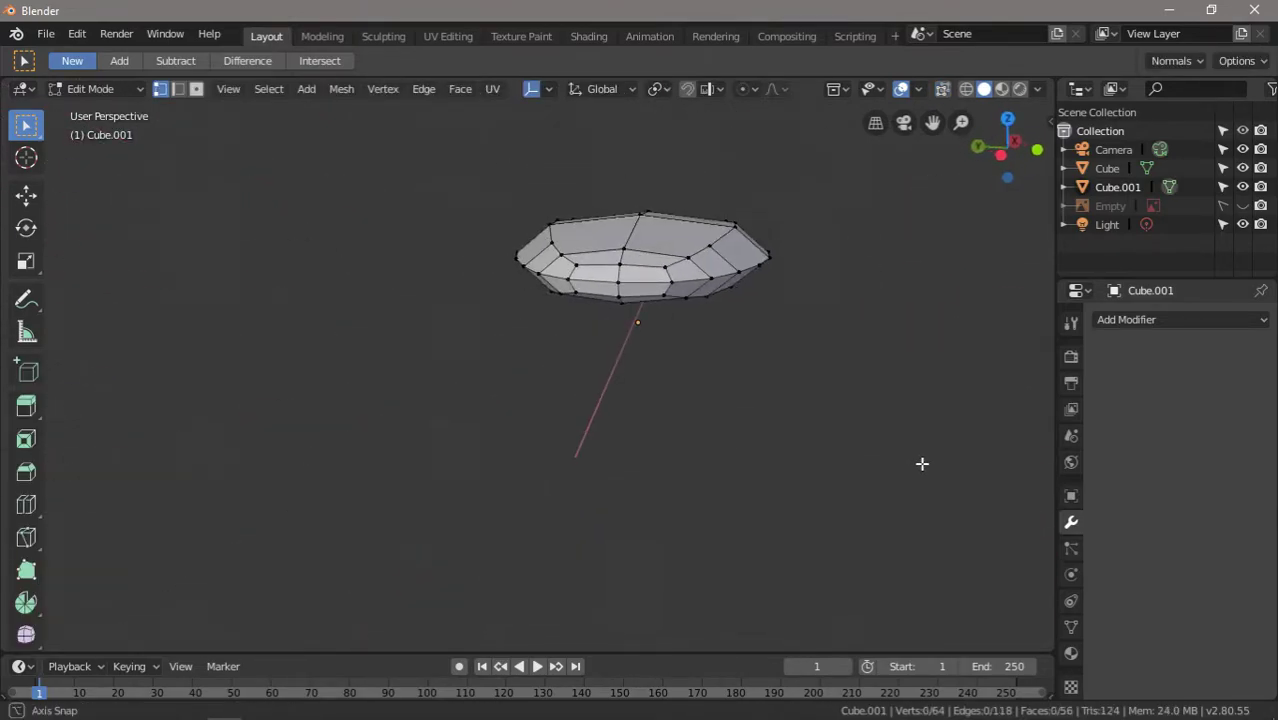
Simplify the lamp head mesh with Limited Dissolve.
key(x)
click(650, 292)
key(KP_1)
Raise the lamp head to the end of the arm and join it with the pole.
key(Tab)
drag(445, 319, 633, 424)
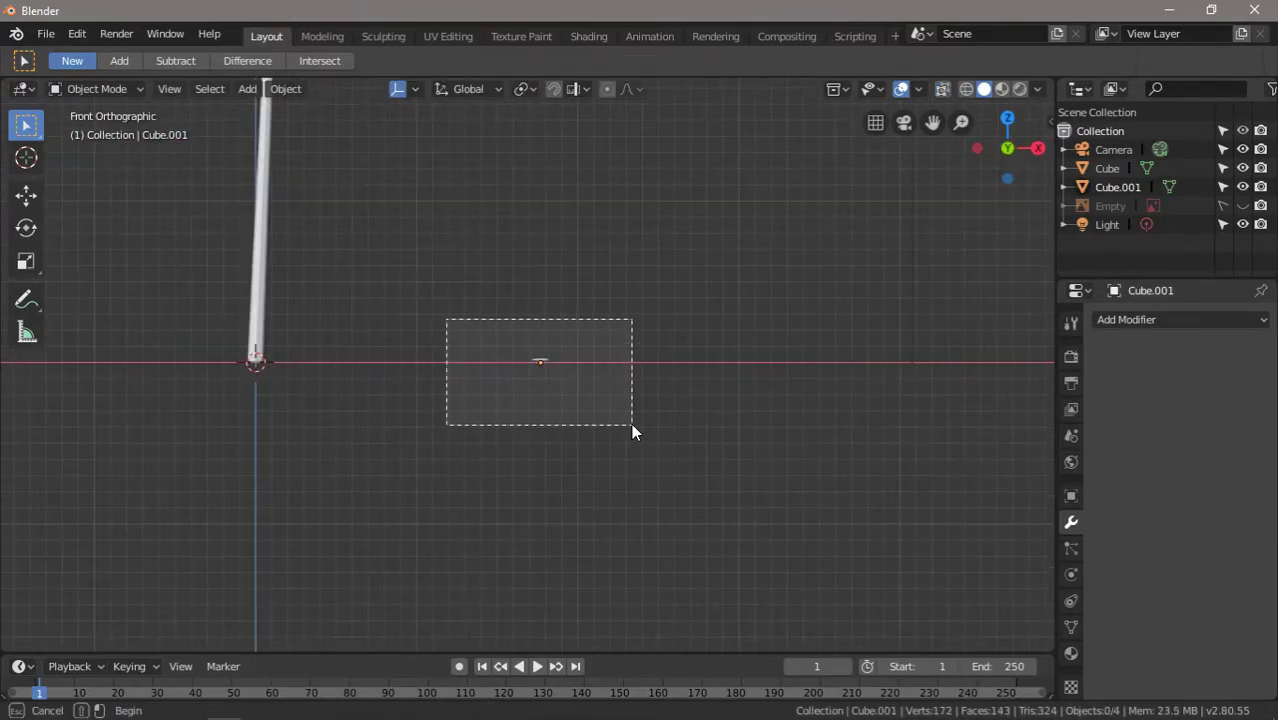
key(g)
click(688, 541)
key(g)
click(597, 535)
scroll(731, 419, up, 3)
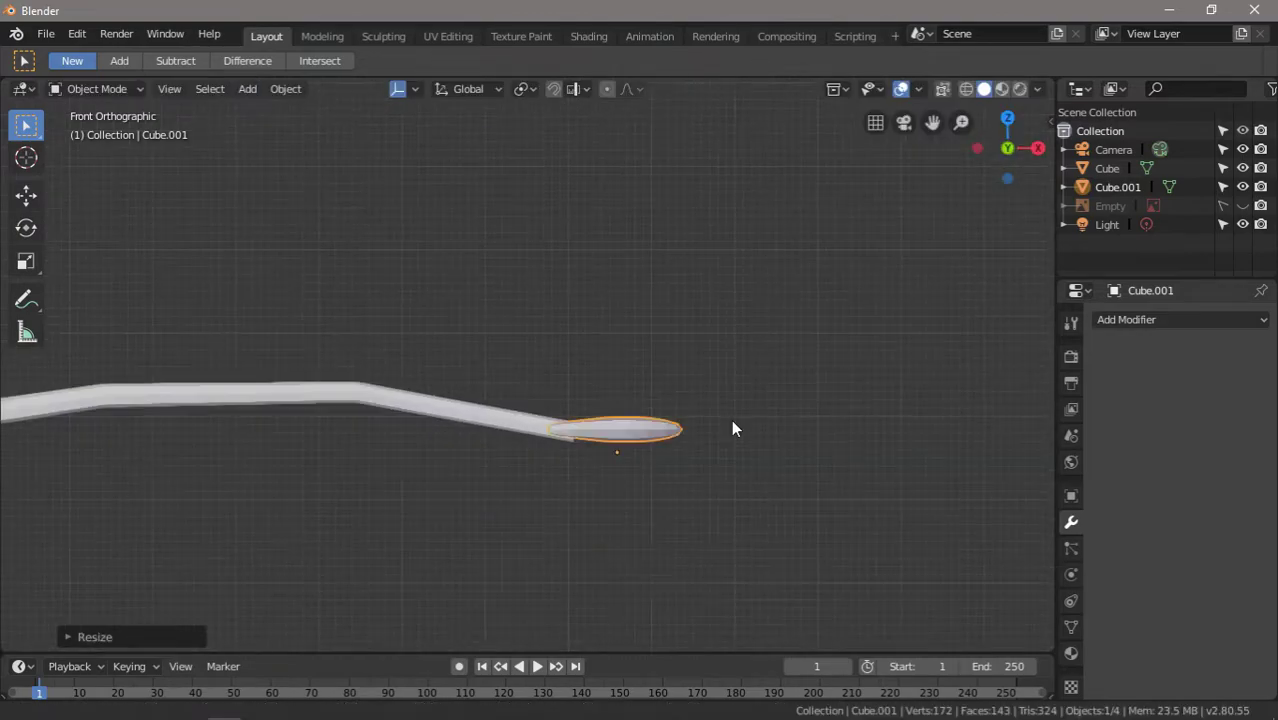
scroll(731, 419, up, 2)
scroll(806, 523, up, 2)
key(ctrl+g)
key(ctrl+j)
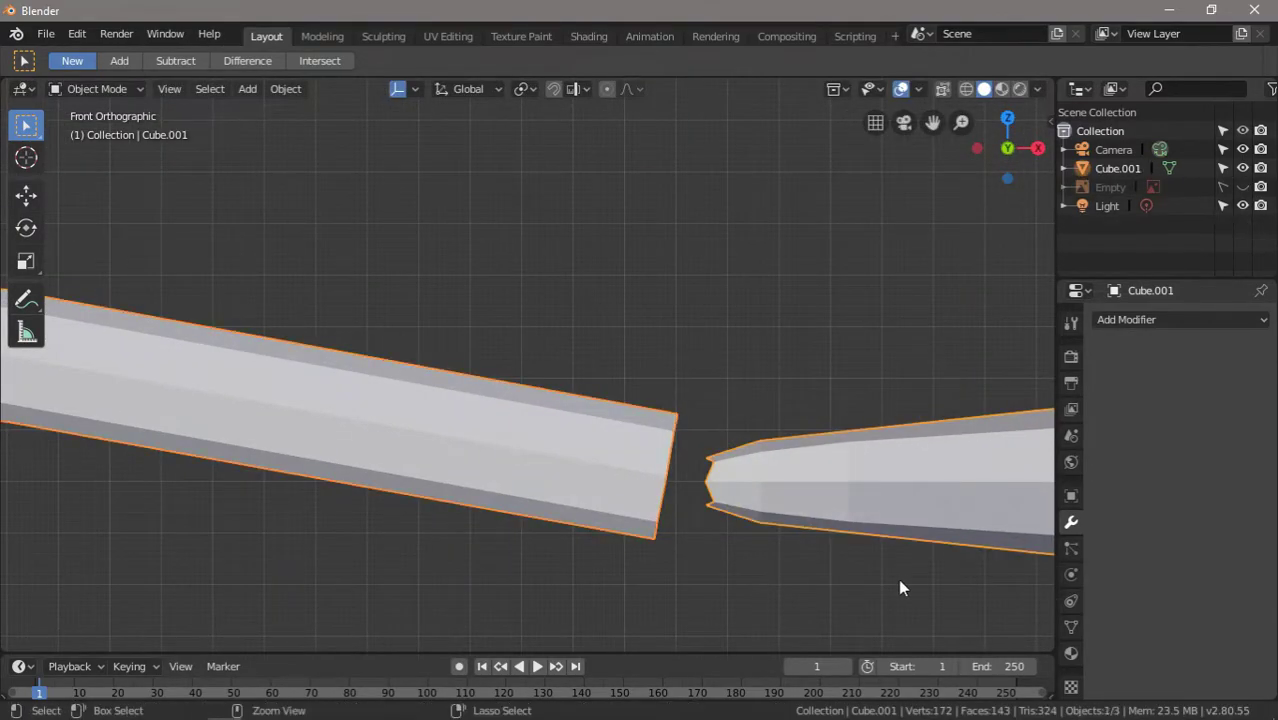
Move the joint vertices toward the head in Edit Mode, with snapping turned off.
key(Tab)
mouse_move(881, 560)
middle_down()
mouse_move(880, 410)
mouse_move(752, 480)
mouse_move(821, 101)
mouse_move(693, 97)
middle_up()
key(g)
click(723, 484)
key(ctrl+KP_1)
key(g)
click(760, 480)
key(g)
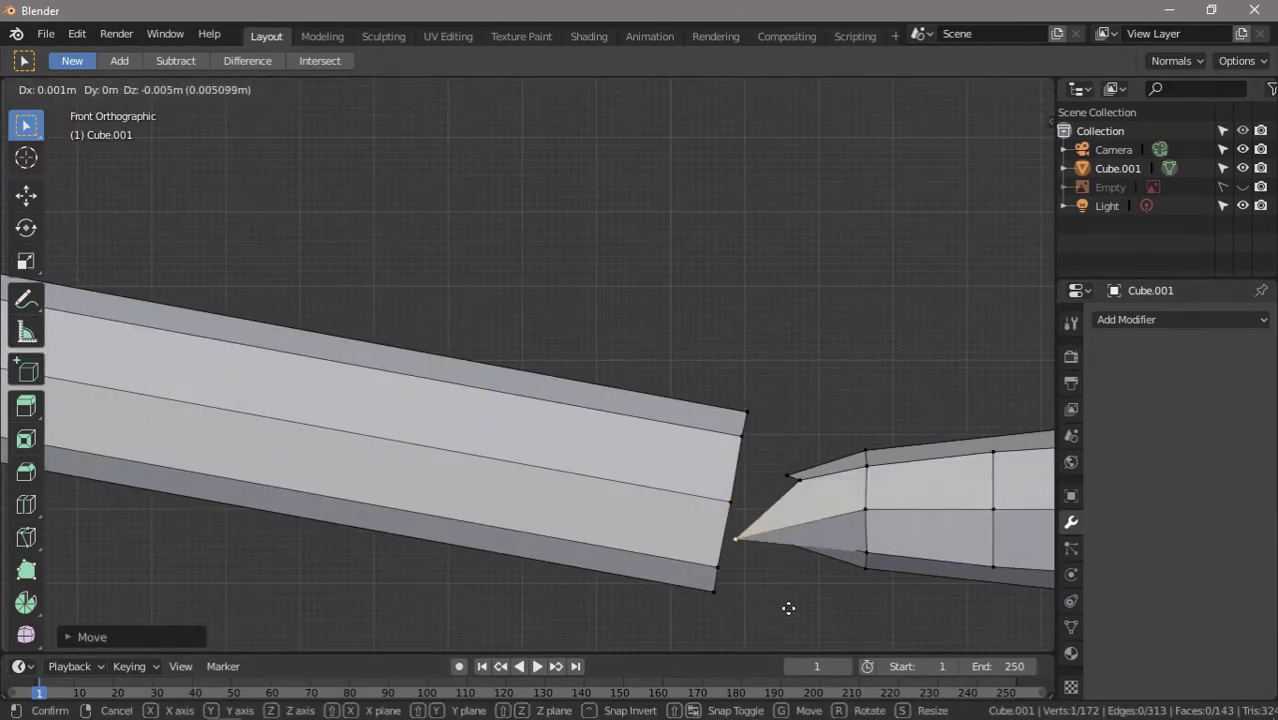
key(ctrl+z)
click(663, 84)
click(712, 88)
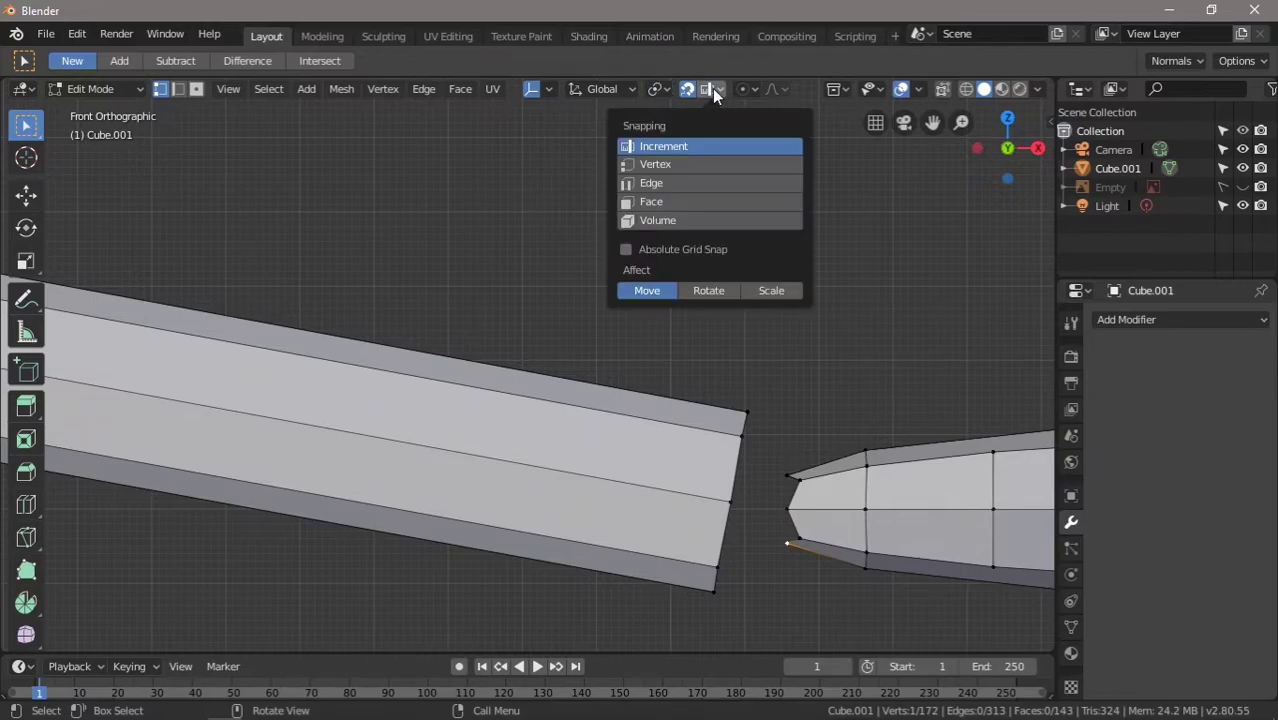
click(687, 88)
Pull the remaining joint vertices together to close the gap between arm and head.
middle_drag(745, 508, 713, 559)
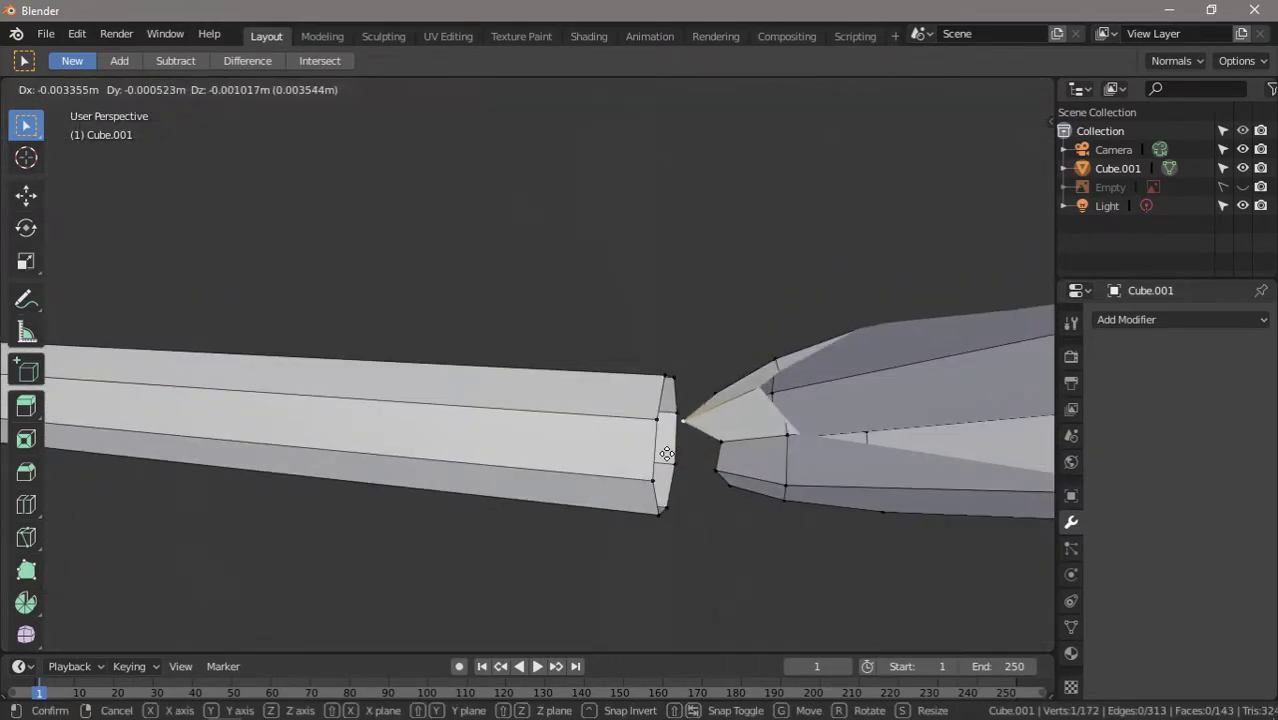
click(666, 454)
key(g)
click(693, 500)
mouse_move(693, 500)
middle_down()
mouse_move(691, 530)
mouse_move(695, 416)
middle_up()
scroll(701, 557, down, 5)
middle_drag(656, 336, 651, 531)
key(g)
click(651, 525)
click(580, 453)
middle_drag(580, 453, 648, 357)
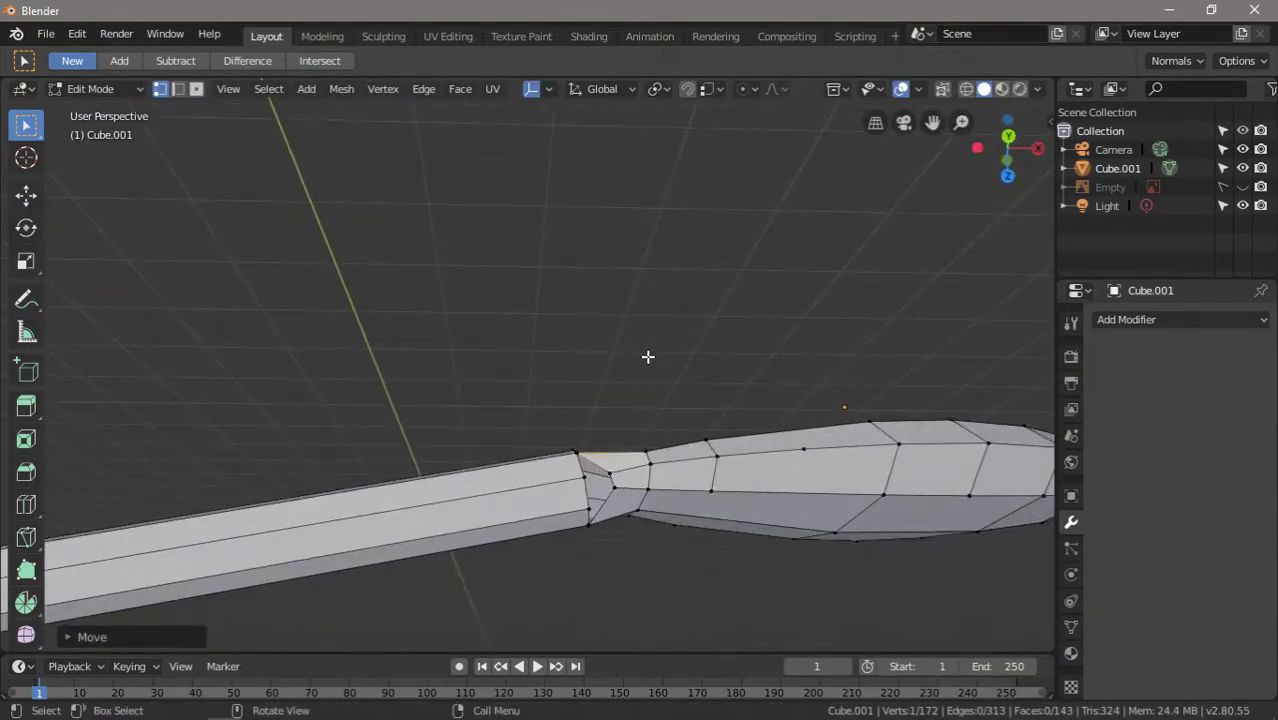
scroll(618, 489, down, 4)
middle_drag(618, 489, 703, 550)
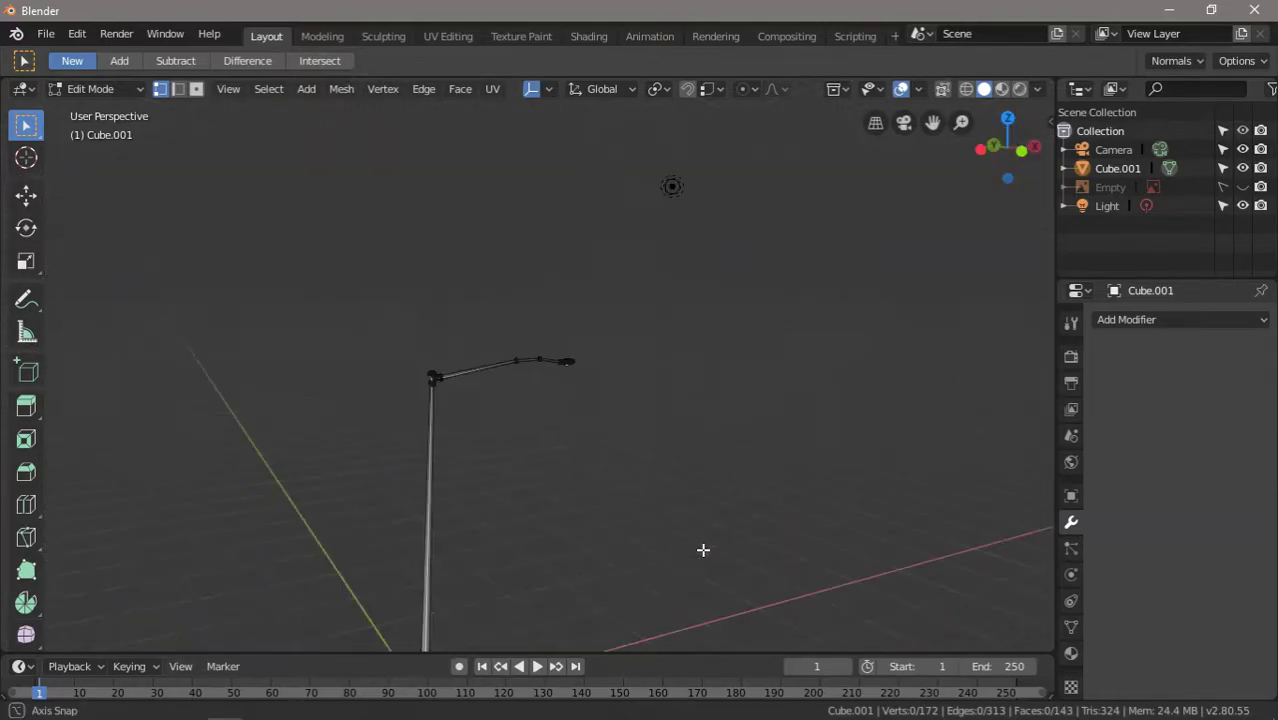
Check the lamp object, then select all of the lamp head's vertices in Edit Mode.
key(Tab)
middle_drag(907, 505, 605, 354)
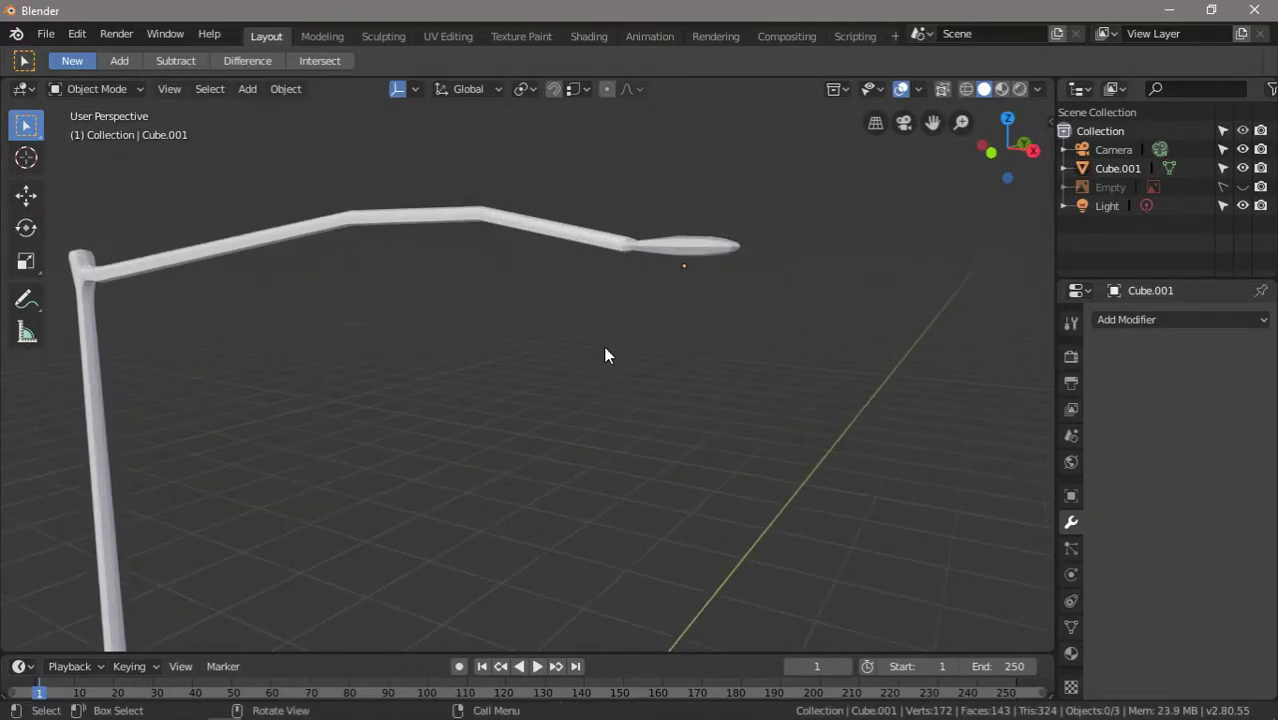
scroll(605, 354, up, 3)
key(Tab)
click(826, 254)
middle_drag(826, 254, 725, 370)
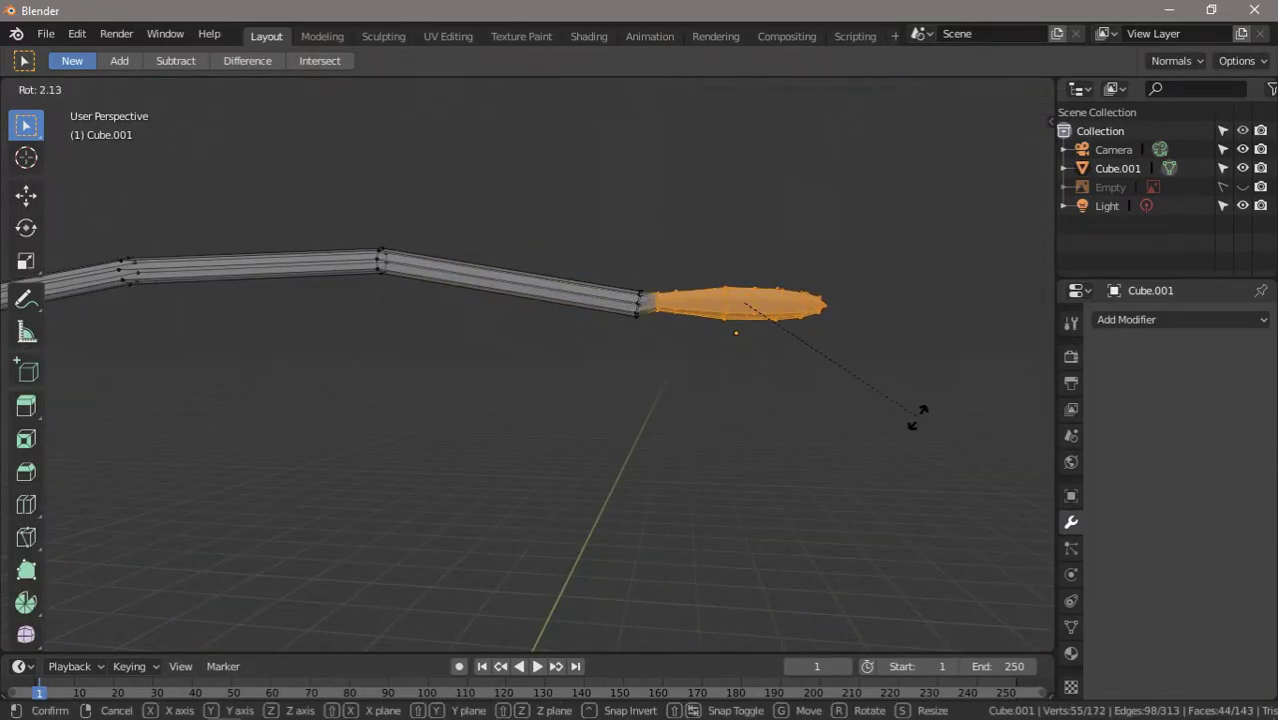
Tilt the lamp head downward, enlarge it and position it to match the reference image.
key(r)
key(g)
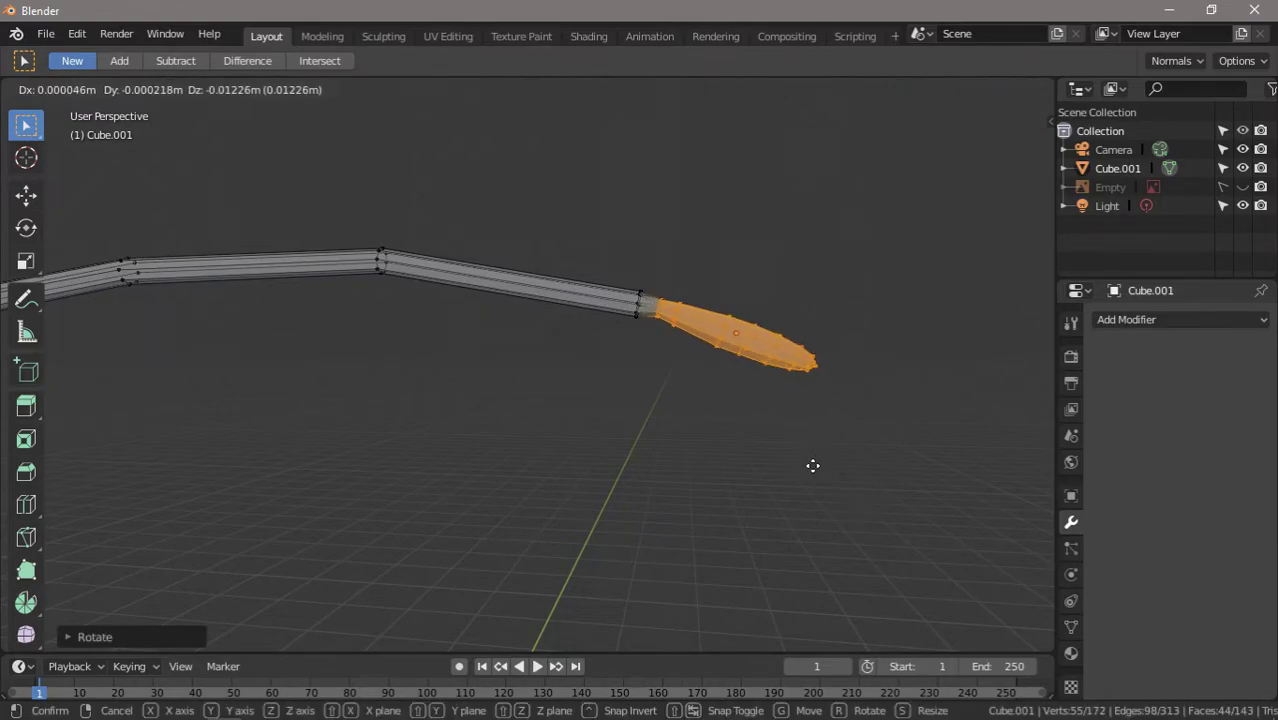
click(1242, 187)
key(s)
scroll(605, 403, down, 3)
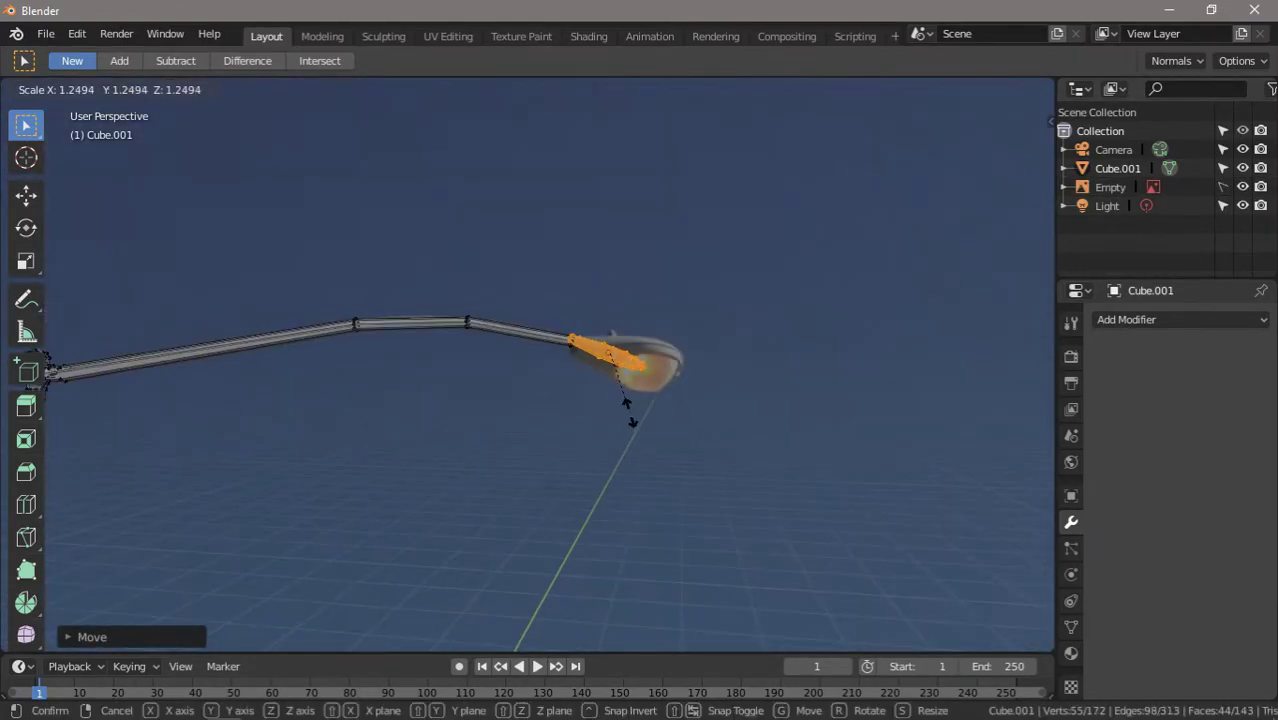
key(g)
key(Escape)
scroll(639, 420, down, 3)
key(Tab)
scroll(550, 490, up, 3)
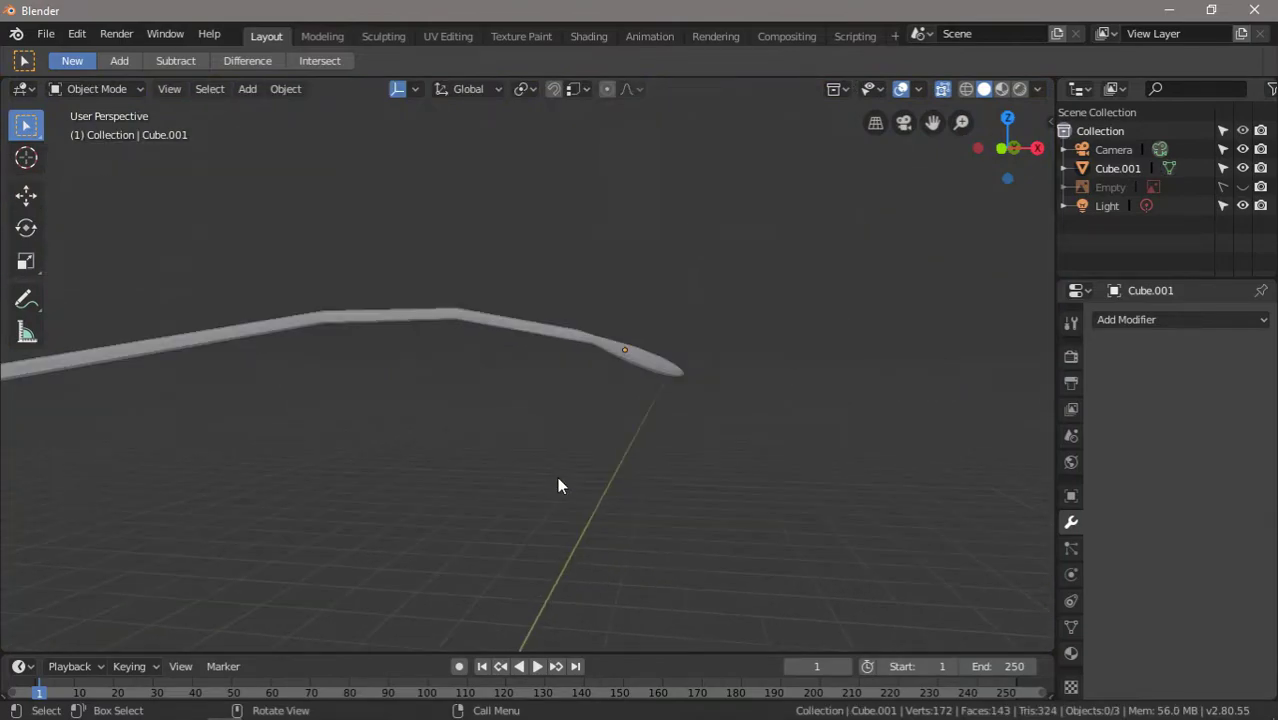
scroll(557, 476, down, 5)
drag(354, 271, 605, 656)
Inspect the lamp's material settings and base colour, then select the lamp in Shading.
scroll(723, 556, up, 5)
click(1071, 653)
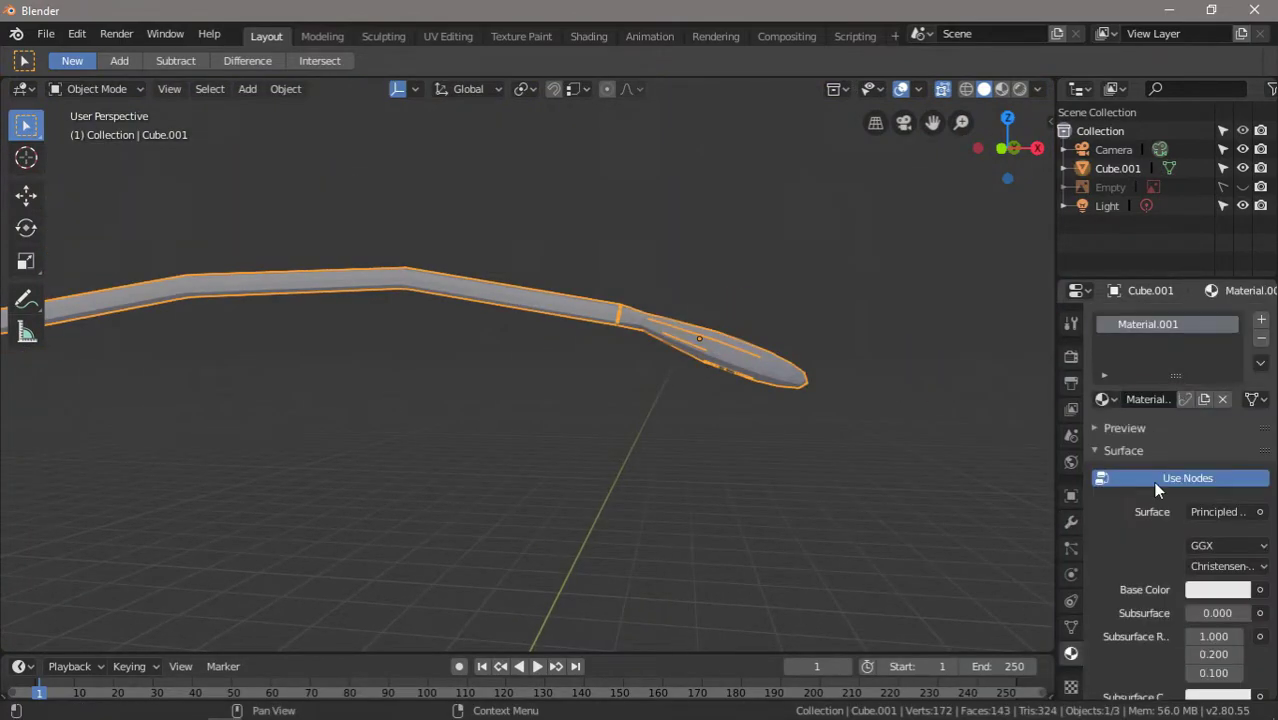
click(1172, 476)
click(1225, 509)
click(588, 36)
click(625, 176)
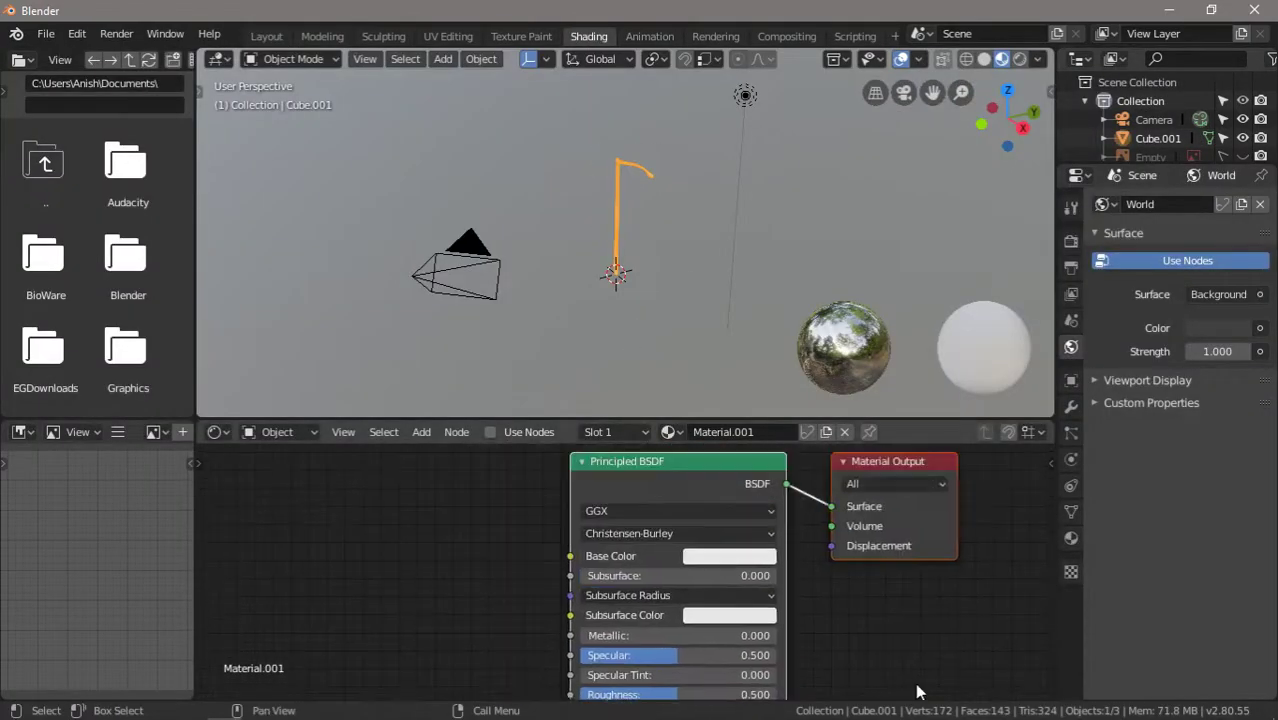
click(266, 36)
Enter Edit Mode on the lamp and zoom in on its head.
middle_drag(650, 484, 551, 509)
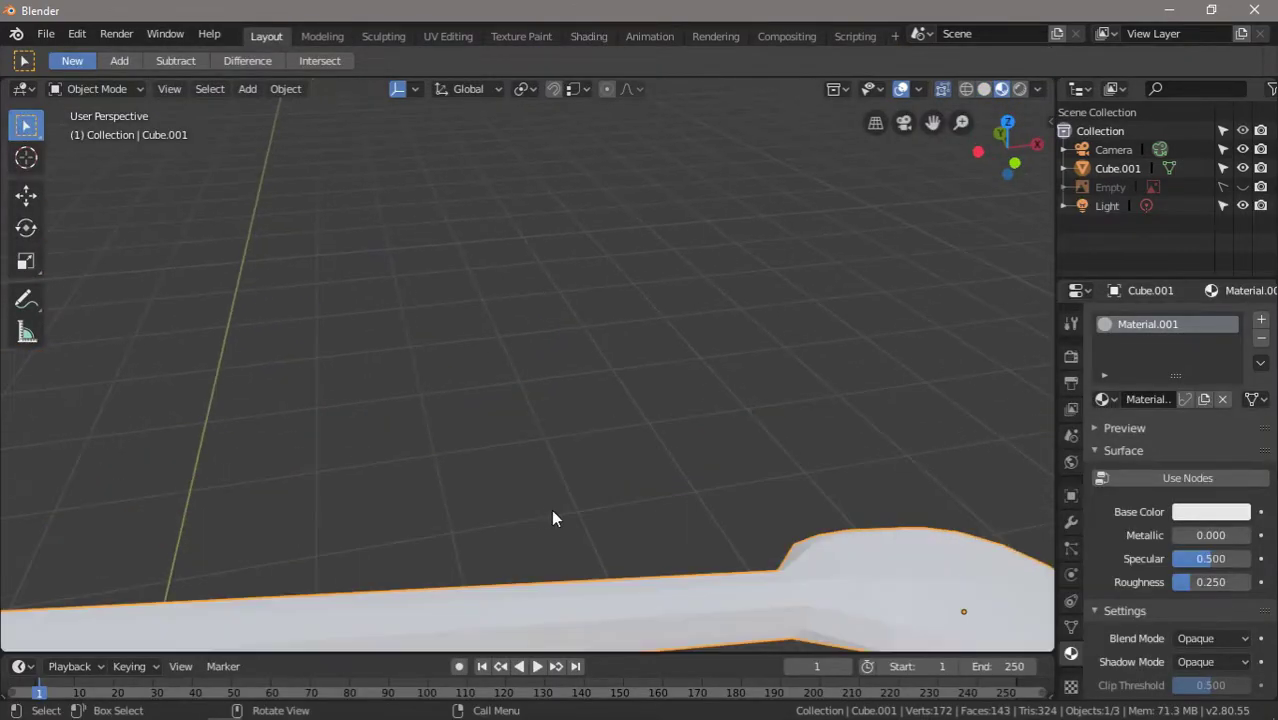
key(Tab)
scroll(733, 404, up, 3)
middle_drag(733, 404, 586, 542)
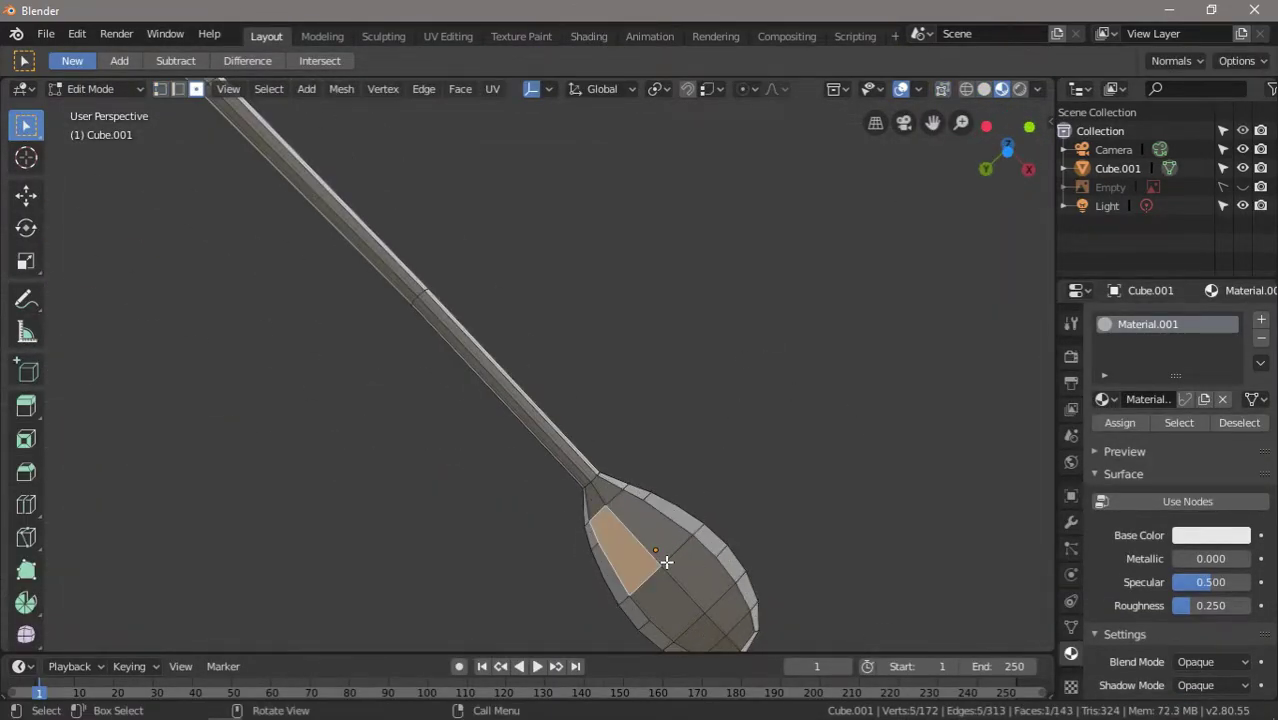
scroll(737, 629, down, 3)
Add a new slot with Material.002 for the head faces and colour it yellow.
click(1261, 319)
click(1160, 436)
click(1147, 324)
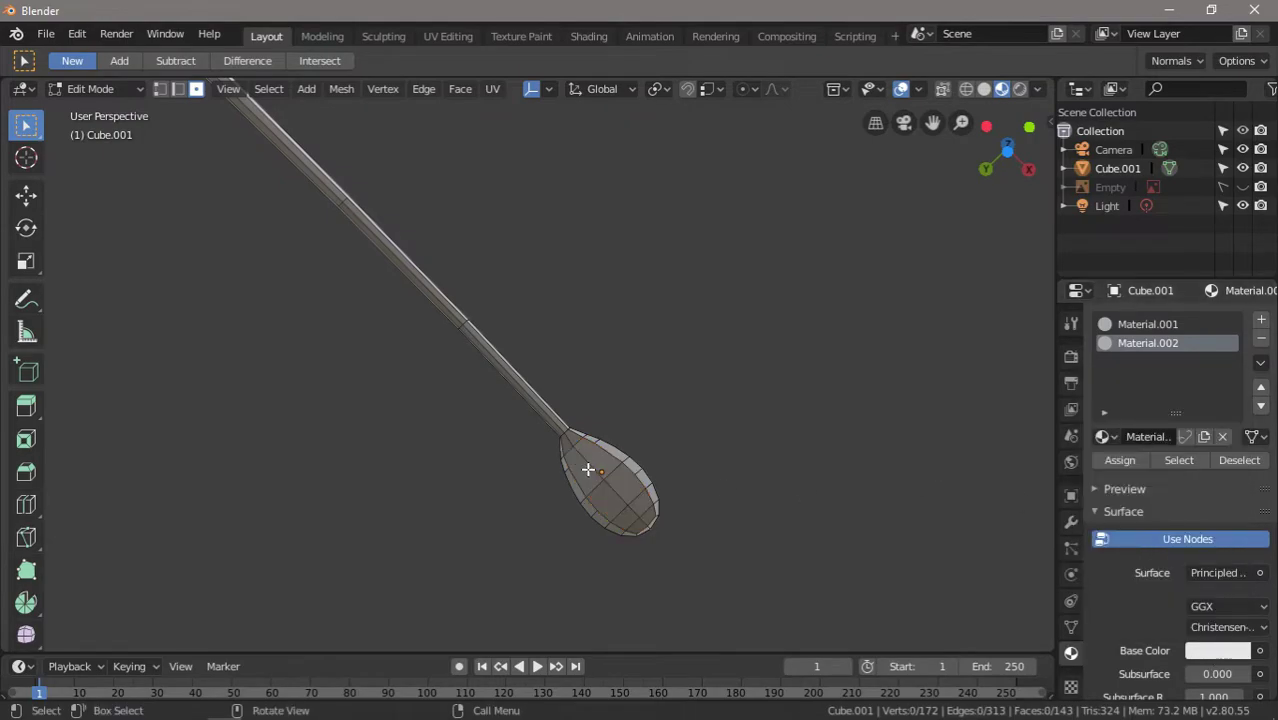
shift+click(648, 522)
click(1147, 343)
click(1188, 574)
click(1130, 433)
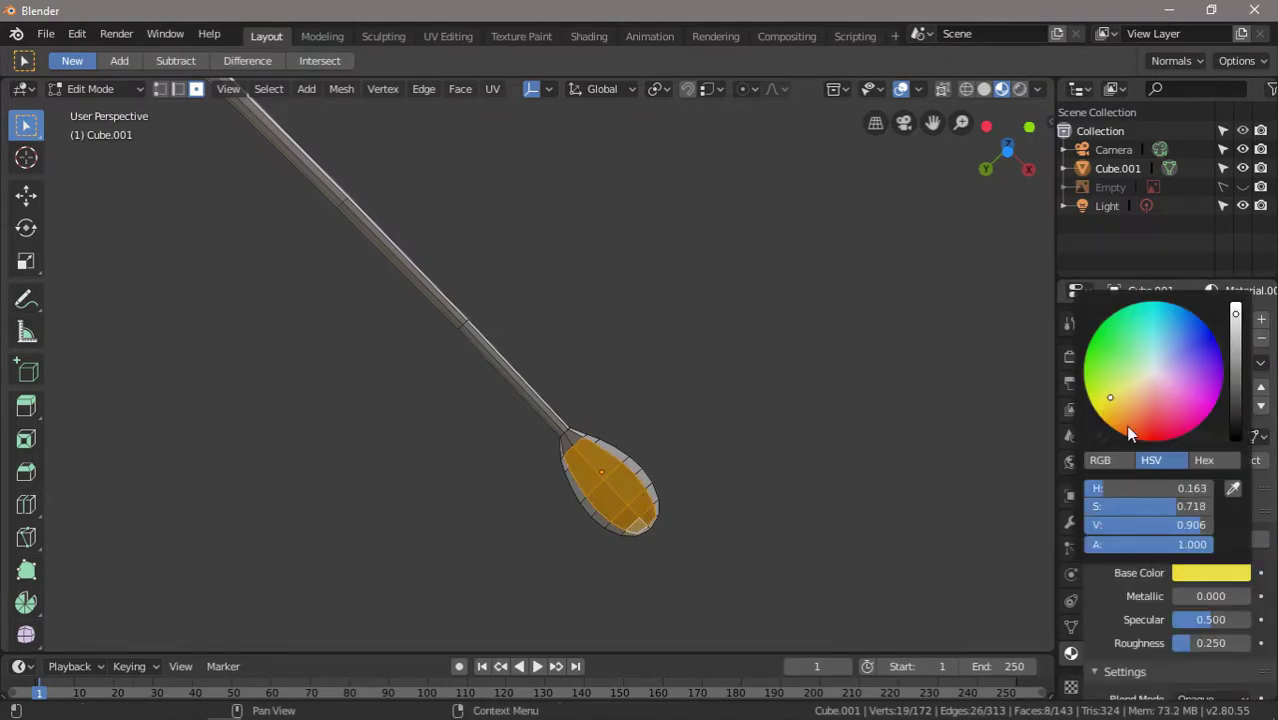
click(1160, 506)
Replace Material.002's Principled BSDF with a connected Emission node, then frame the lamp.
scroll(1148, 491, down, 3)
scroll(1146, 488, down, 5)
scroll(1146, 487, down, 5)
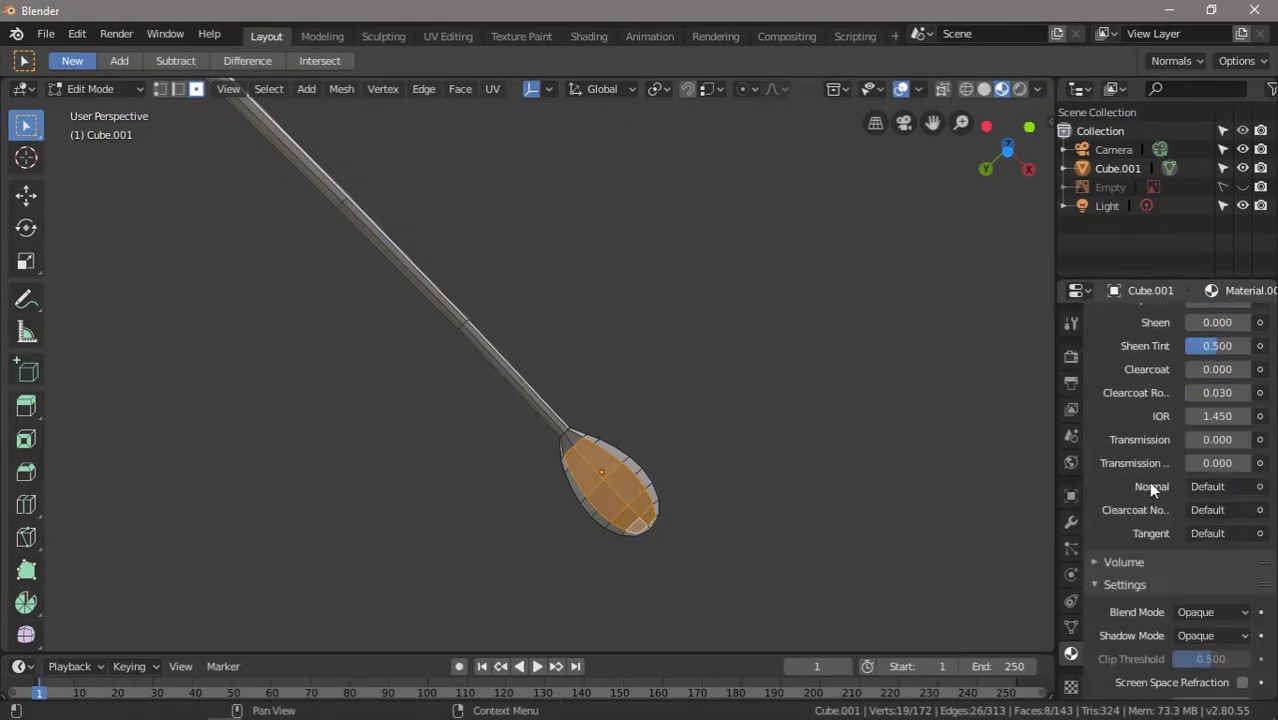
click(588, 36)
key(x)
key(shift+a)
click(642, 316)
click(655, 520)
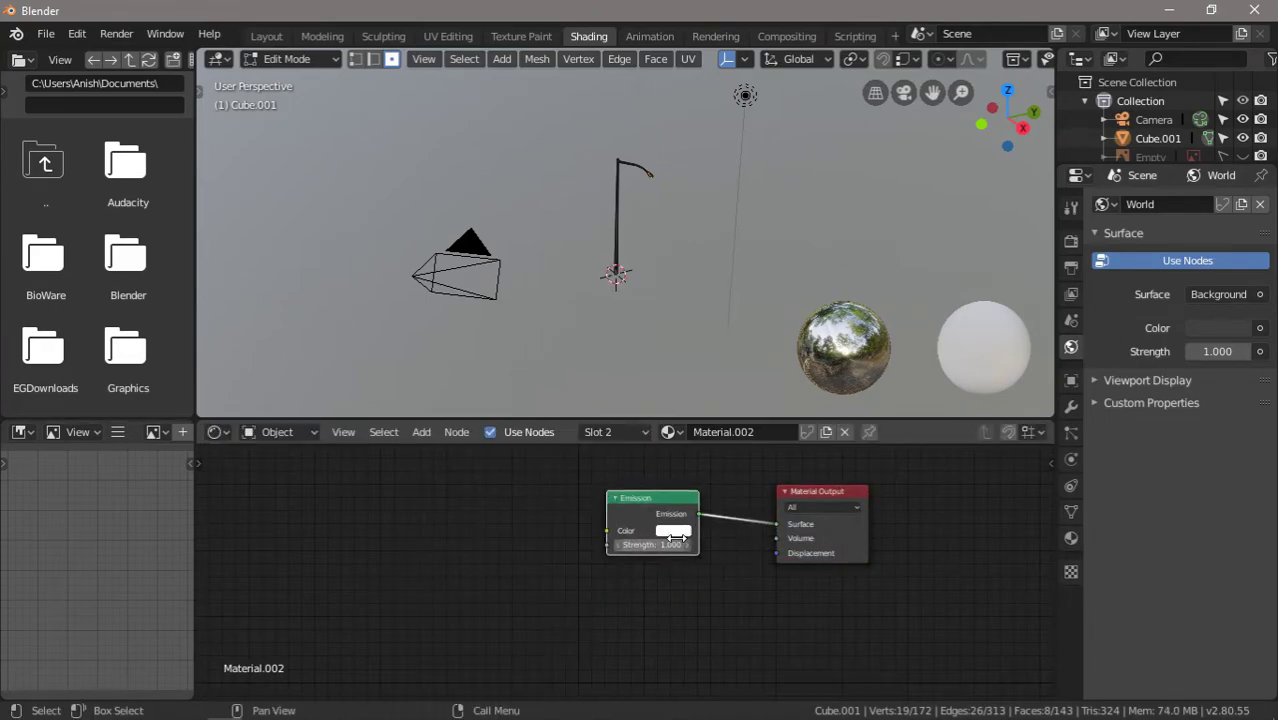
click(266, 36)
key(Tab)
key(KP_Decimal)
Switch the render engine to Cycles and set the Emission strength to 10.
click(1071, 356)
click(1225, 319)
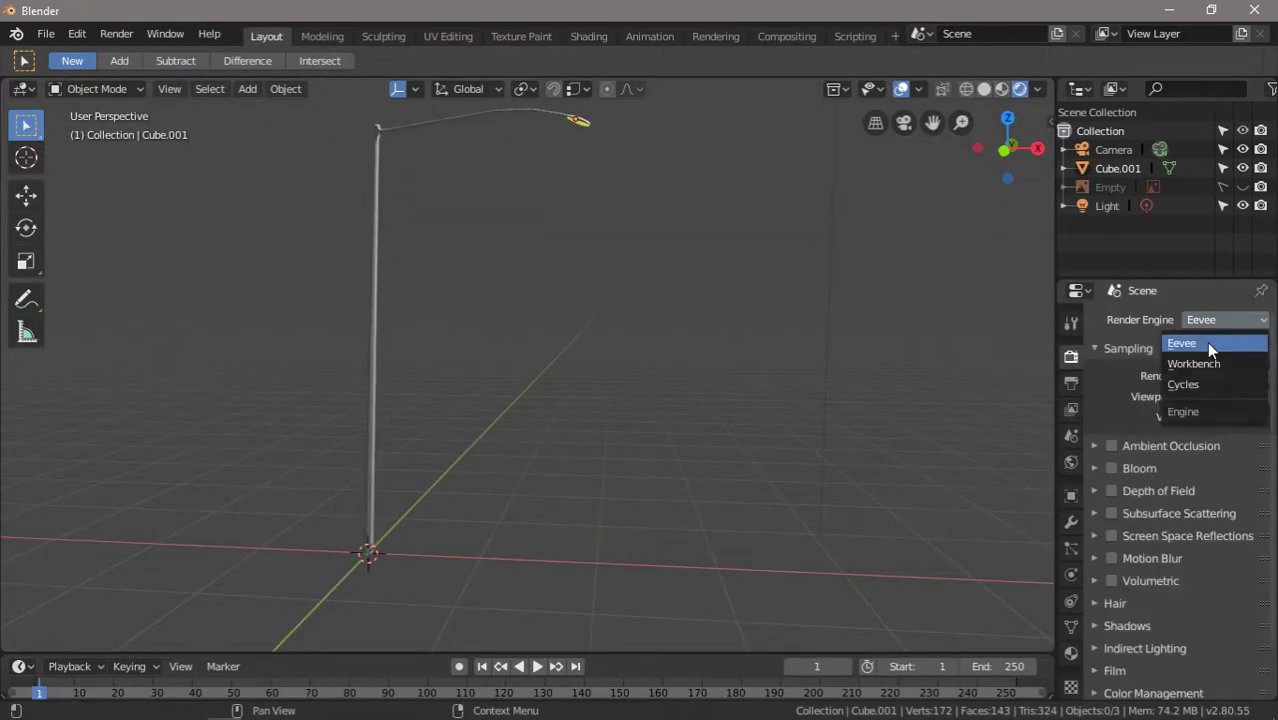
click(1225, 378)
click(591, 36)
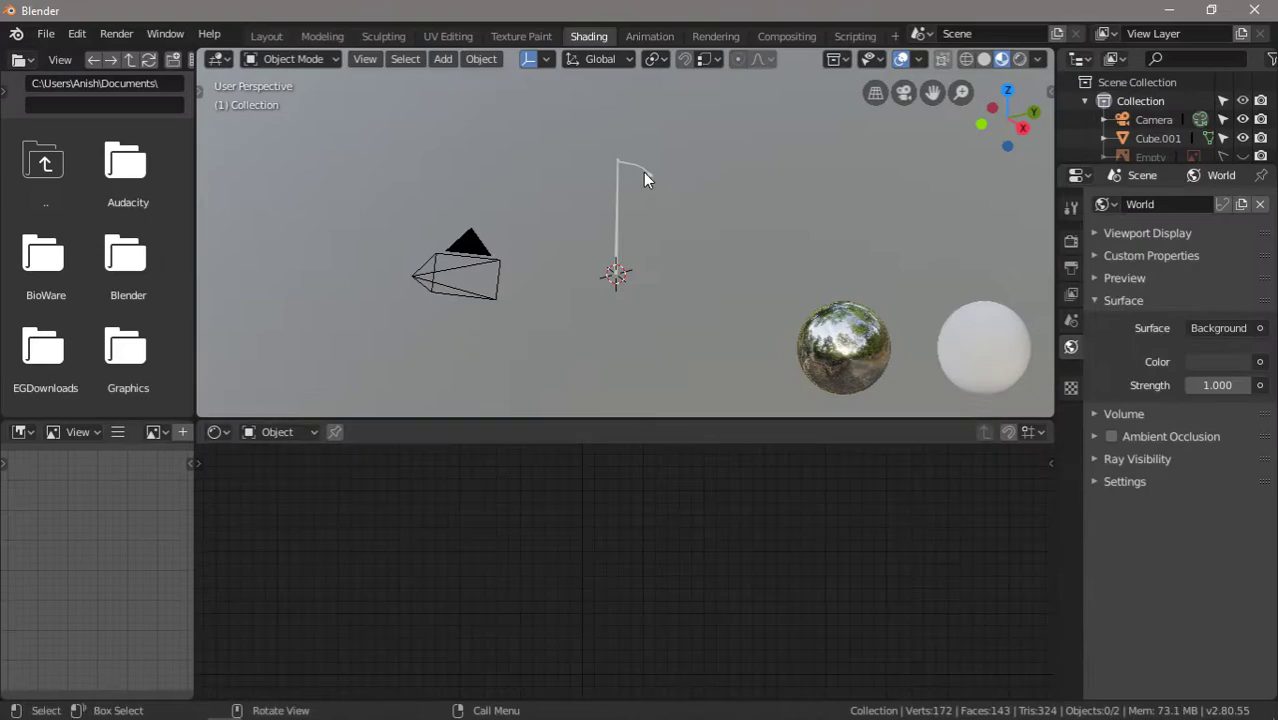
double_click(650, 547)
text(10)
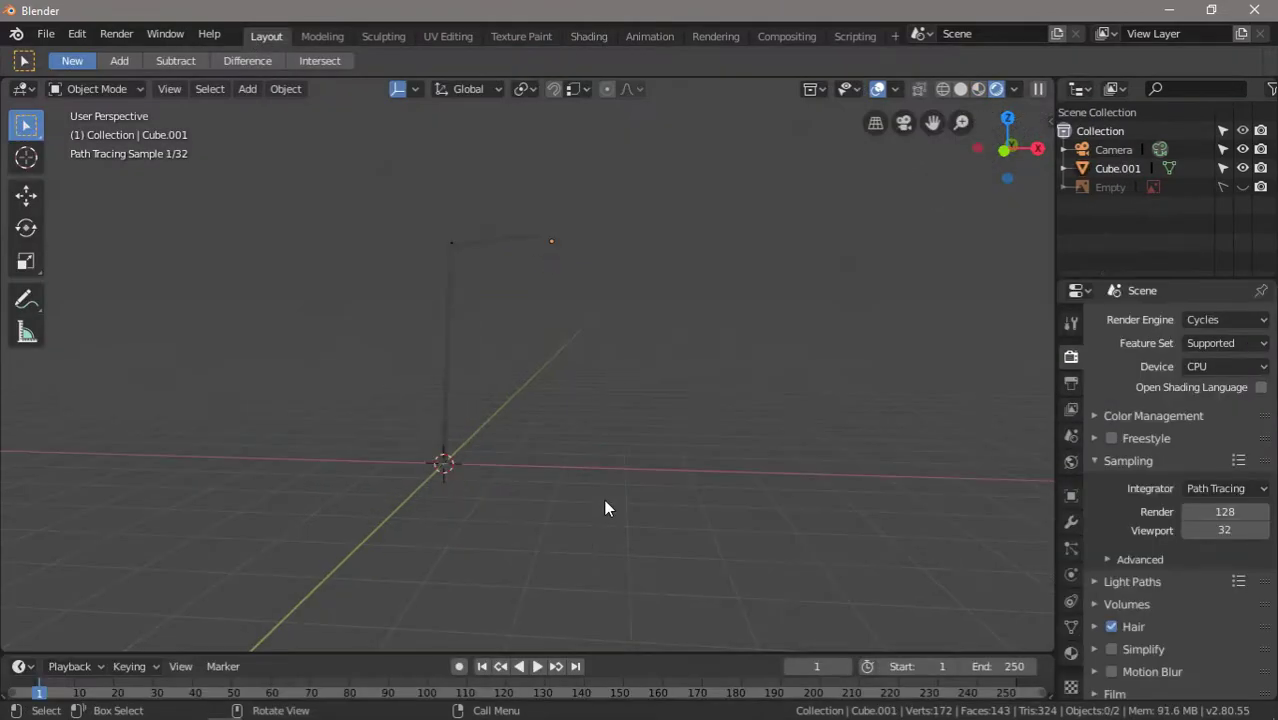
Add a Sun light, move it up and left, and view through the camera.
scroll(620, 450, down, 1)
scroll(620, 450, down, 2)
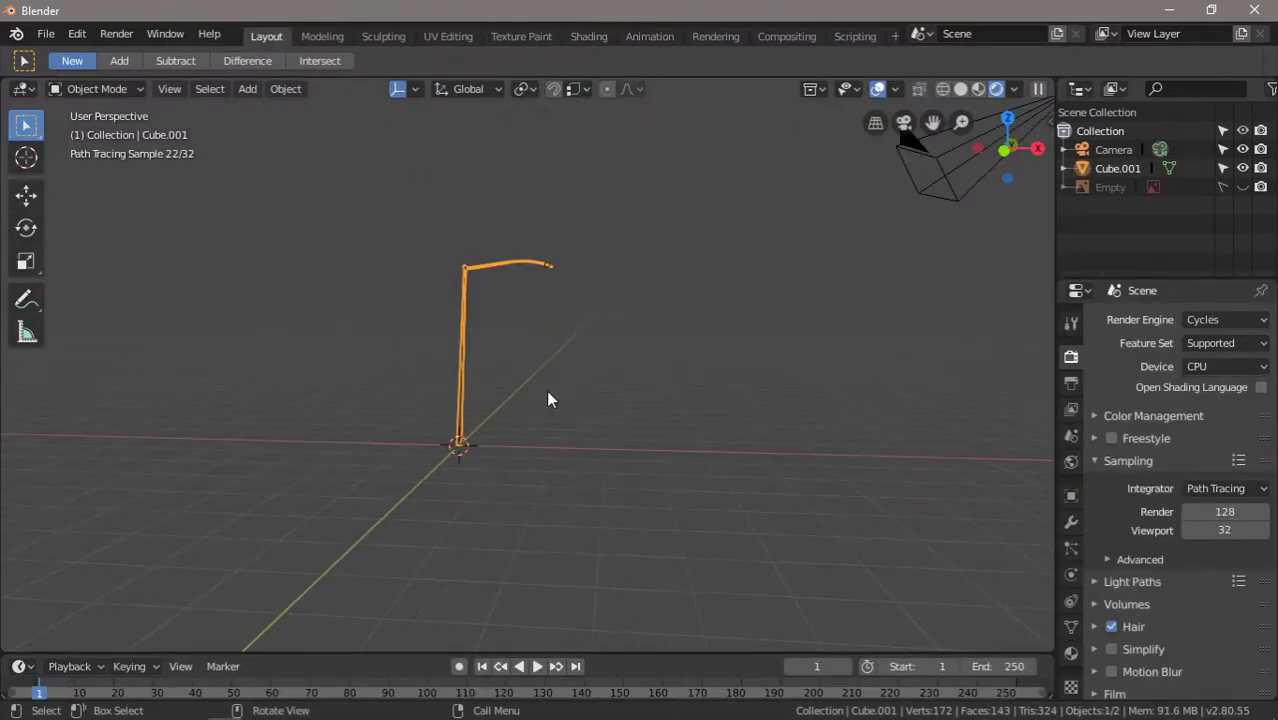
key(shift+a)
click(600, 584)
drag(453, 467, 266, 260)
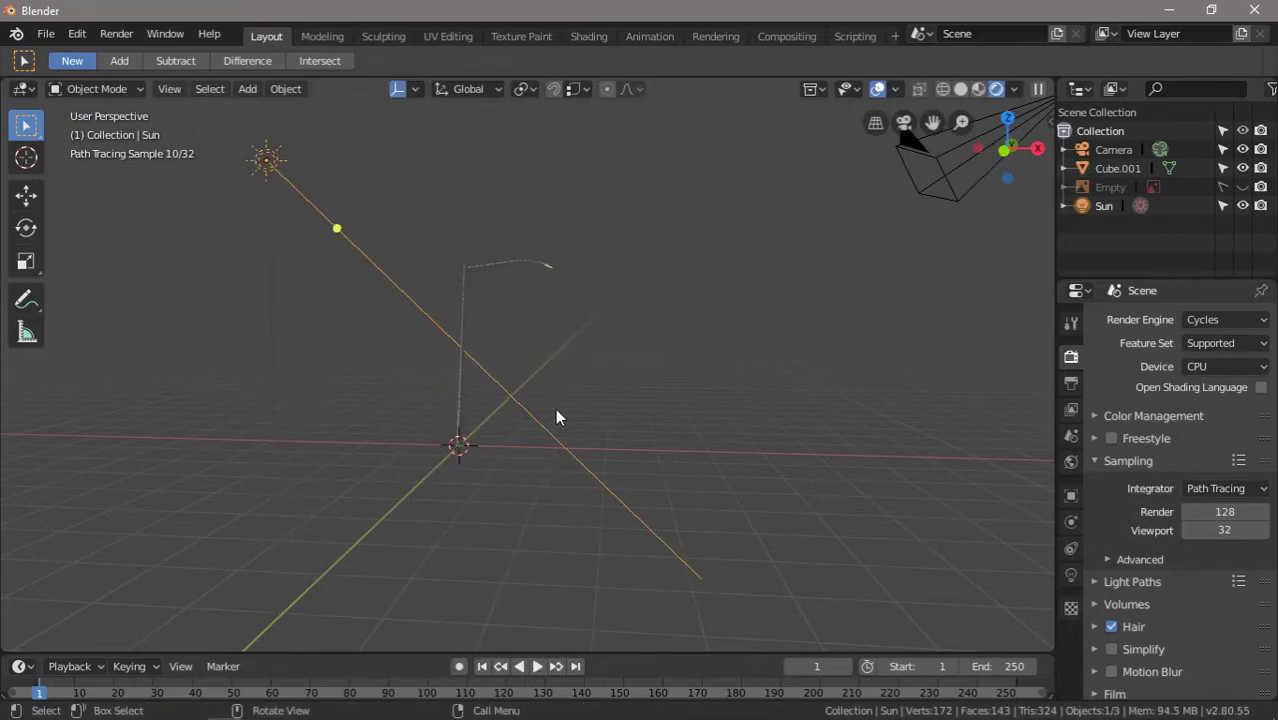
key(KP_0)
Open the view sidebar and select the lamp in the Shading workspace.
key(n)
scroll(961, 546, down, 5)
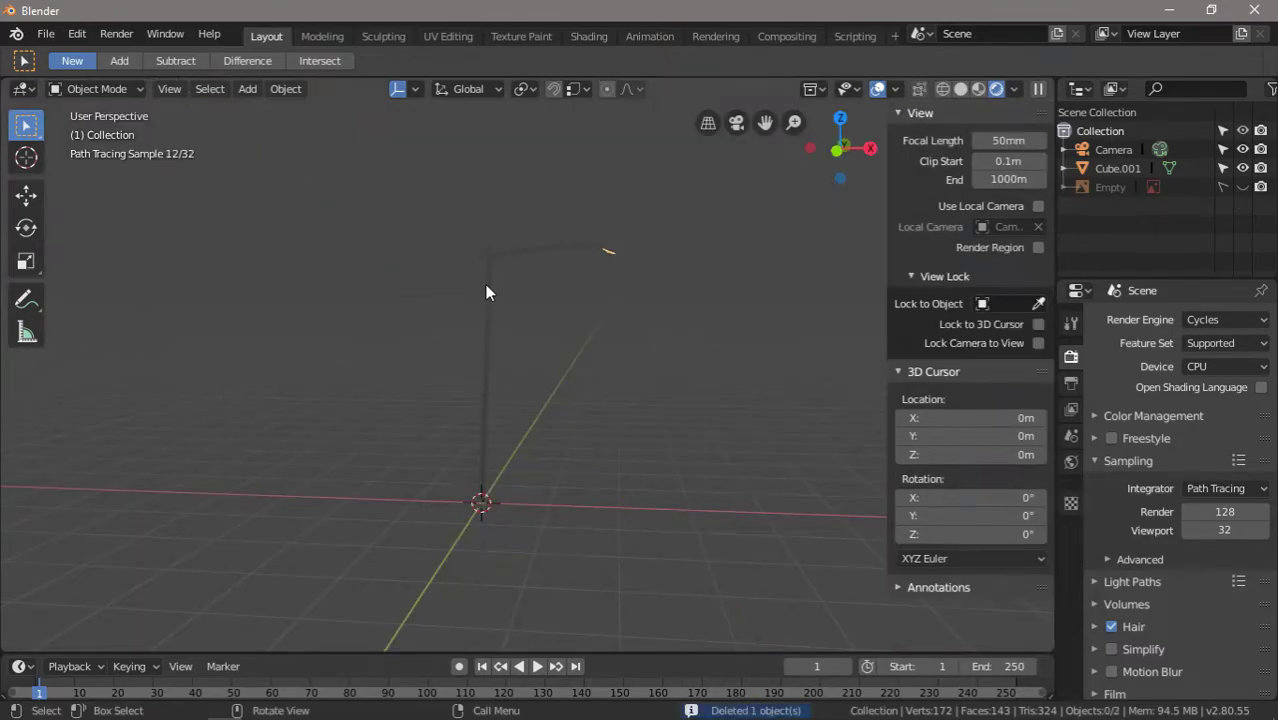
click(588, 36)
click(616, 268)
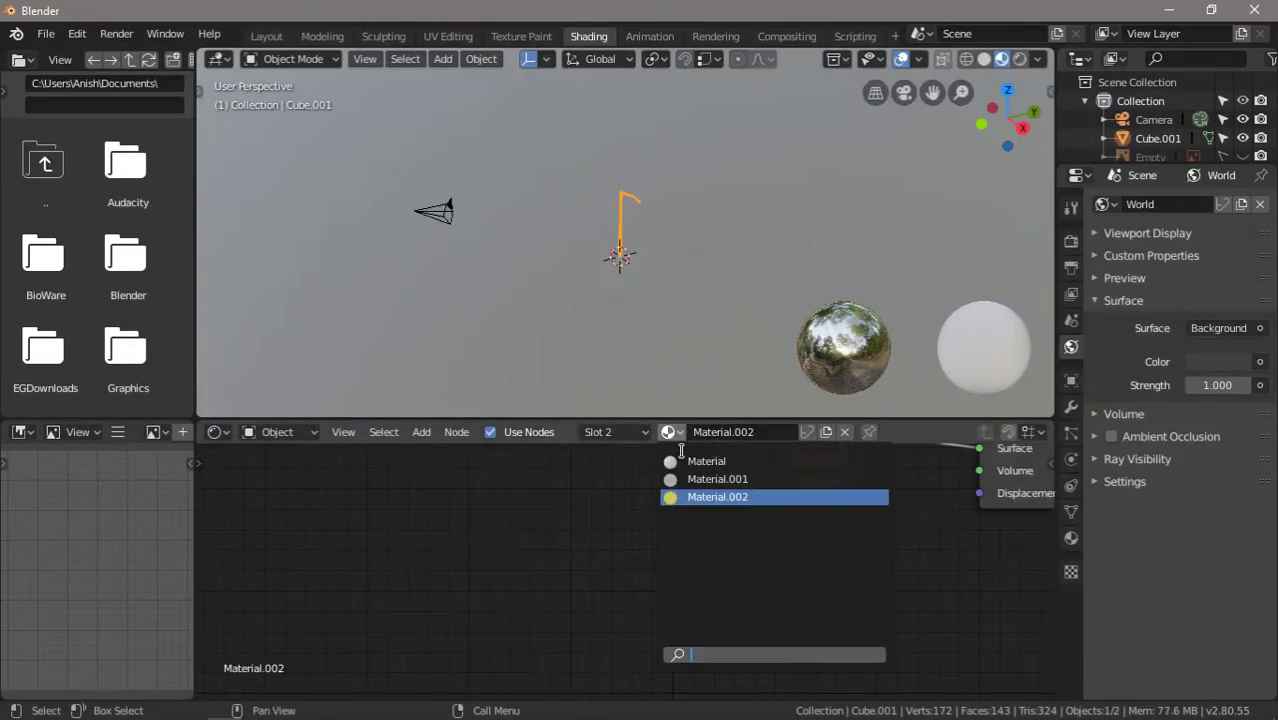
Put Material.001 into the lamp's current material slot.
click(717, 479)
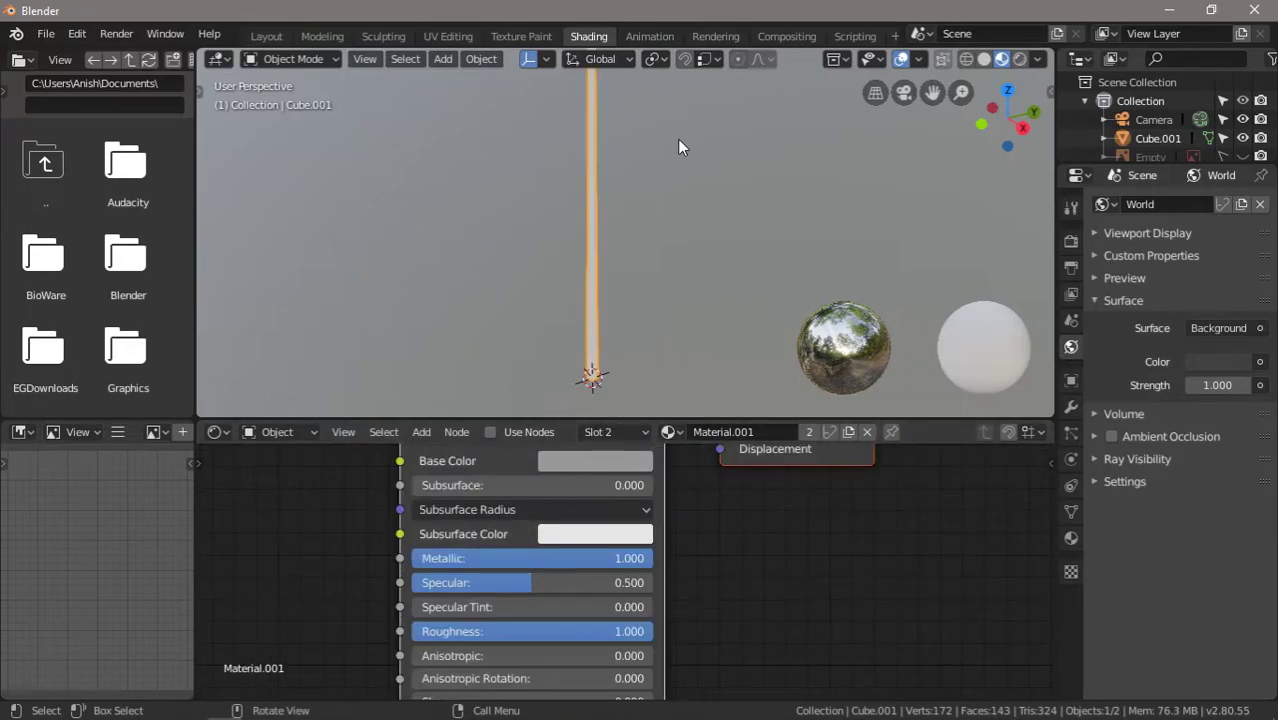
middle_drag(679, 147, 695, 256)
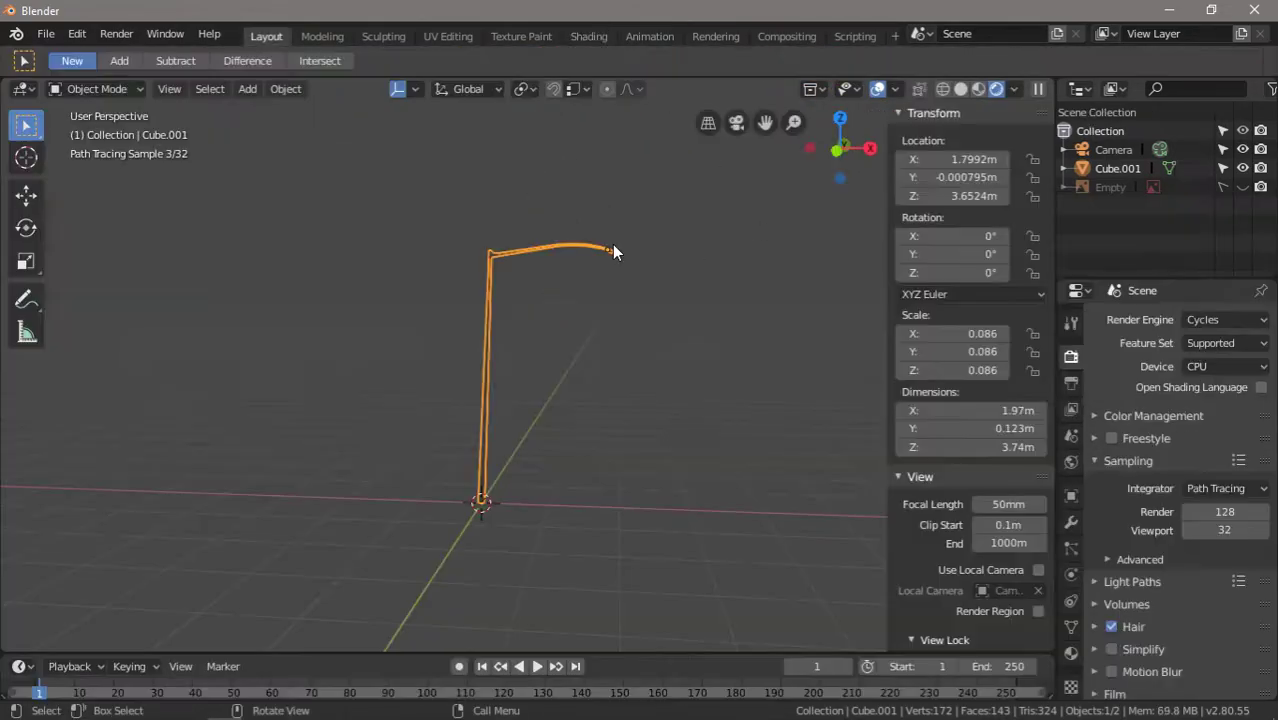
click(997, 89)
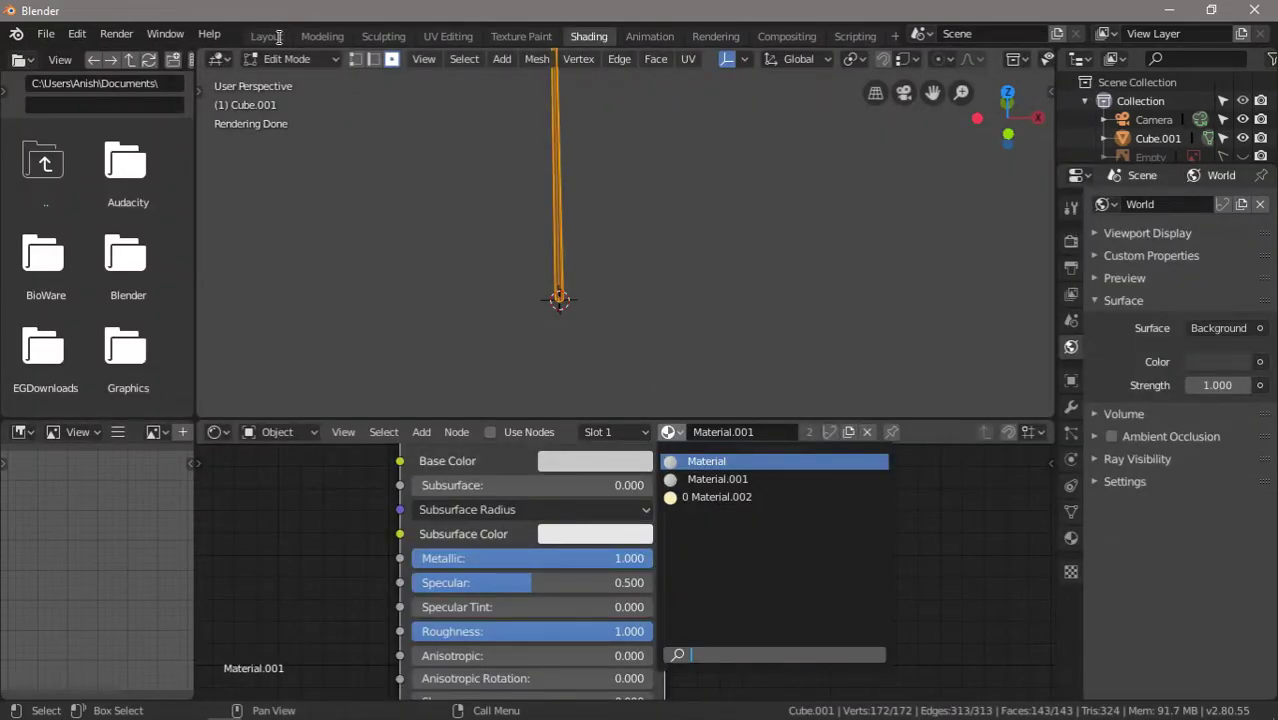
Widen the 3D view area and switch it to wireframe shading in Layout.
click(279, 37)
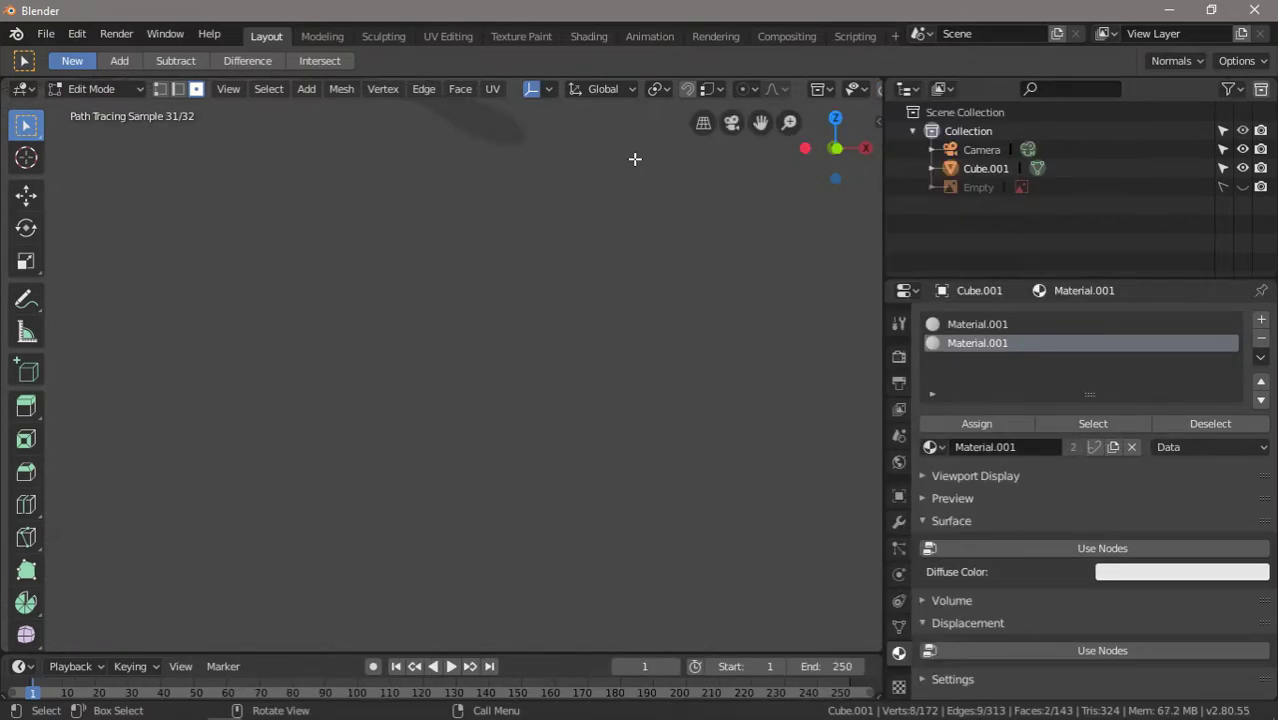
drag(884, 150, 1075, 150)
click(985, 89)
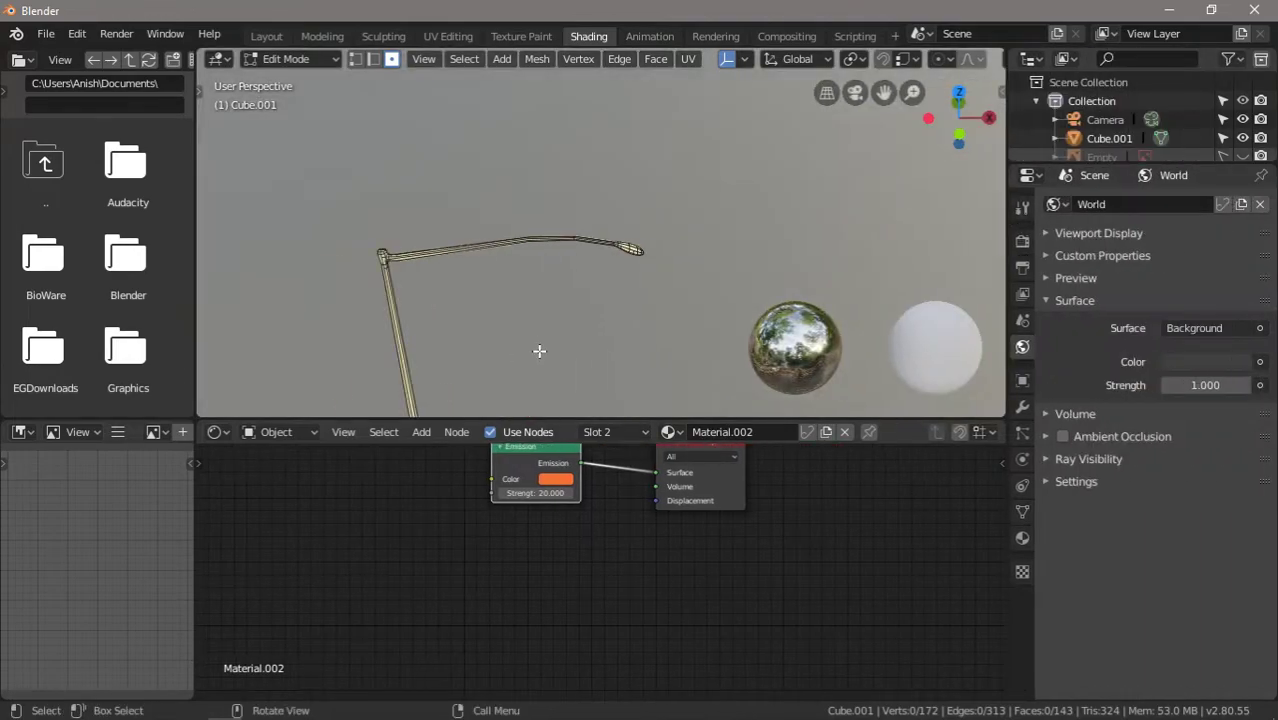
click(266, 38)
Assign the orange Material.002 to the lamp head faces and leave Edit Mode.
click(949, 422)
middle_drag(949, 422, 542, 251)
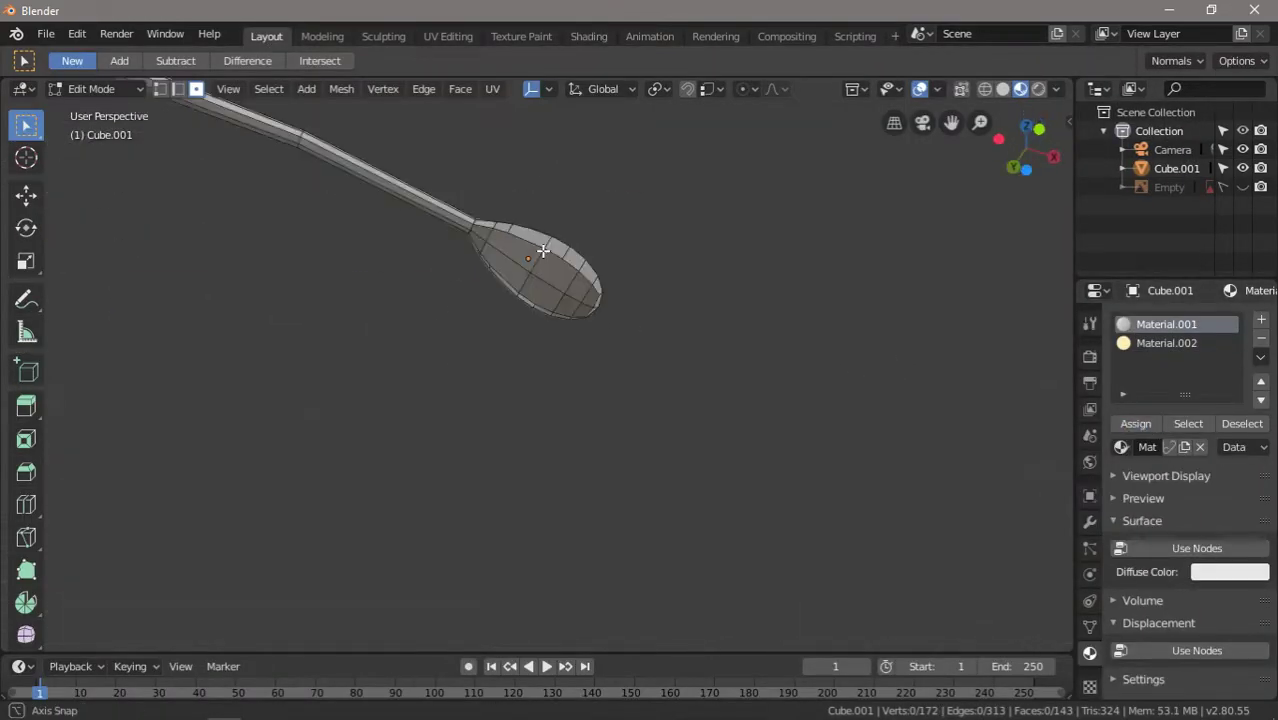
click(1166, 343)
click(1136, 423)
scroll(574, 408, down, 6)
key(Tab)
Lighten Material.001's pole colour to light grey, checking it in rendered preview.
mouse_move(574, 408)
middle_down()
mouse_move(899, 243)
mouse_move(1005, 107)
middle_up()
click(1222, 558)
click(1166, 324)
middle_drag(600, 400, 337, 403)
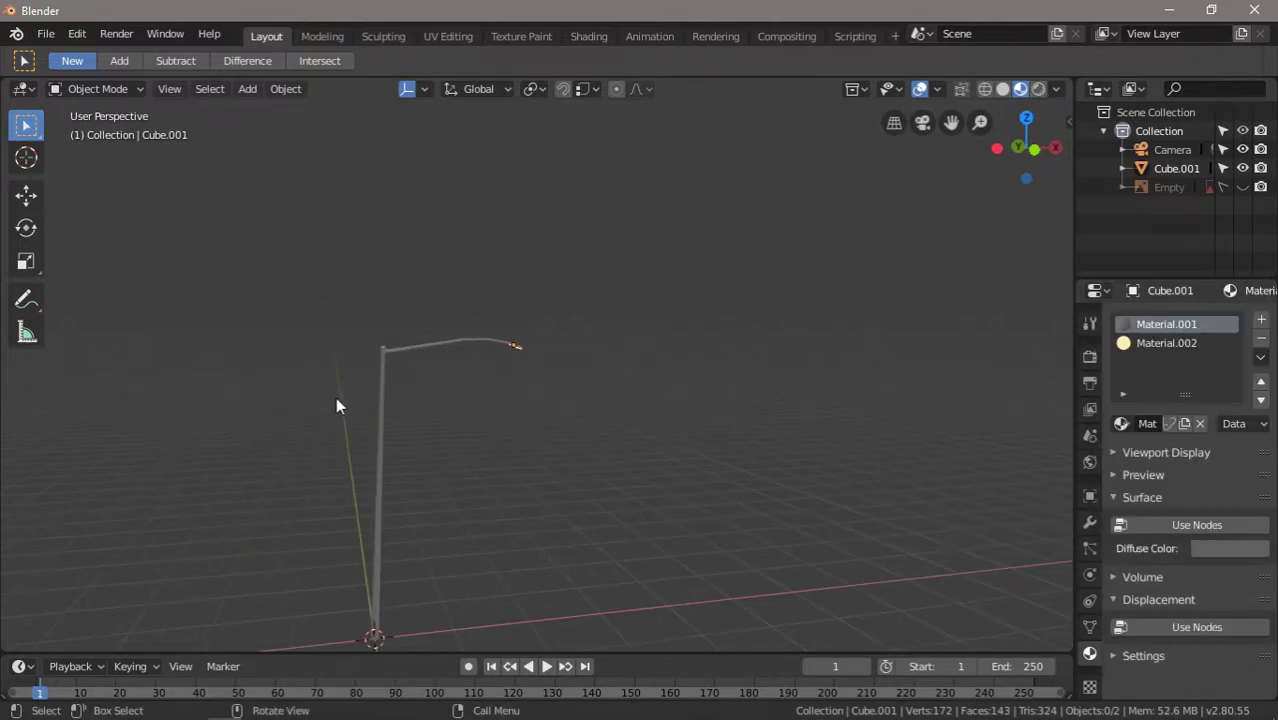
click(1015, 88)
click(1230, 548)
drag(1255, 470, 1255, 300)
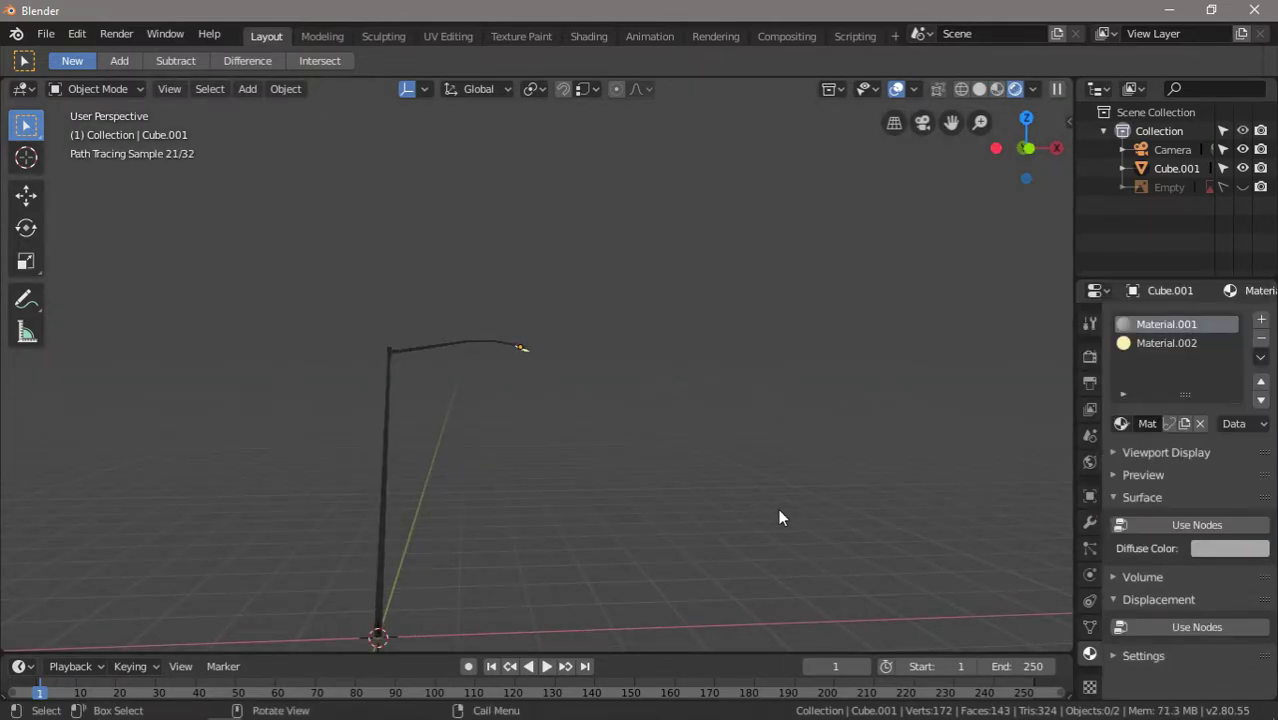
key(z)
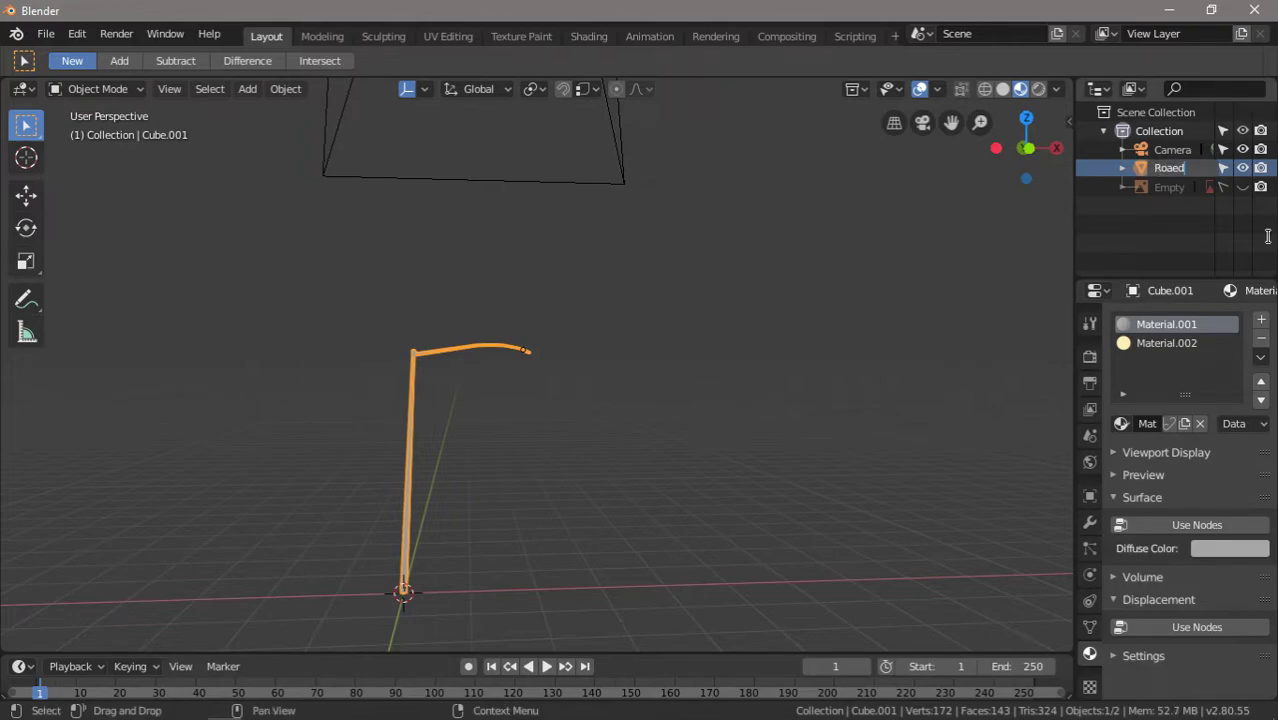
Create a new collection for the lamp in the Outliner and remove the unused Empty.
middle_drag(407, 431, 560, 380)
right_click(1100, 229)
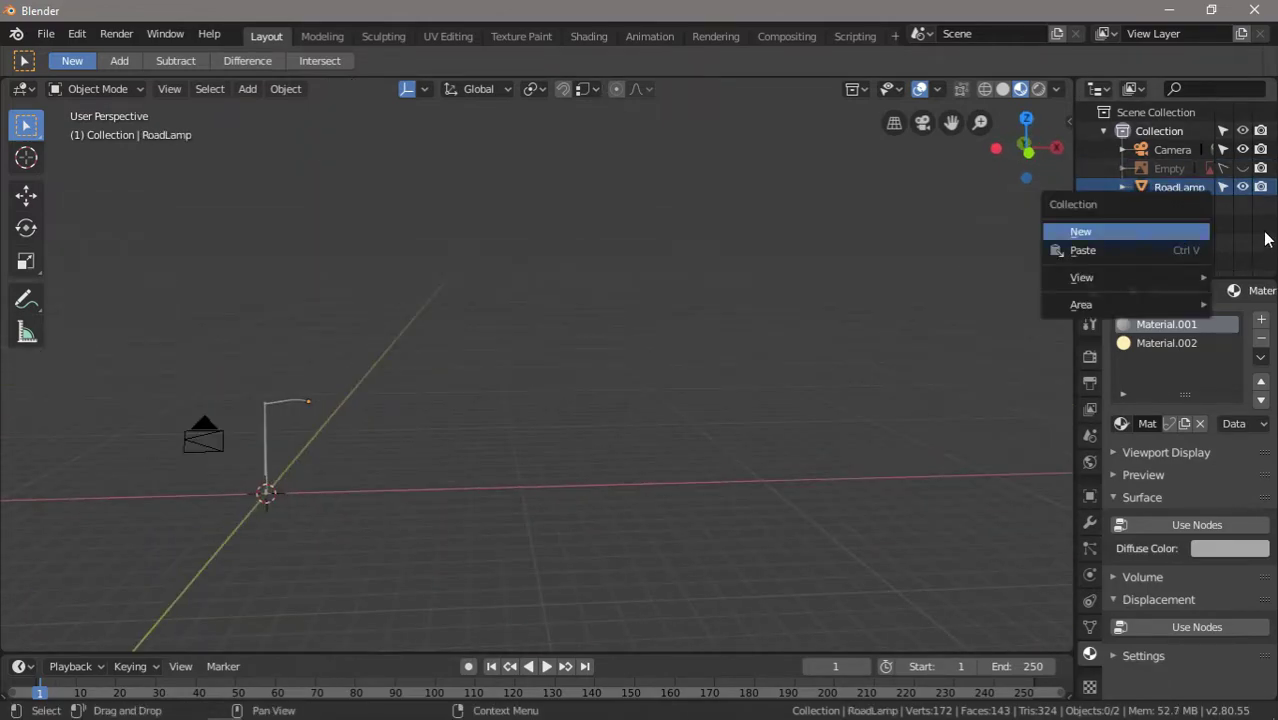
right_click(1120, 131)
click(1120, 129)
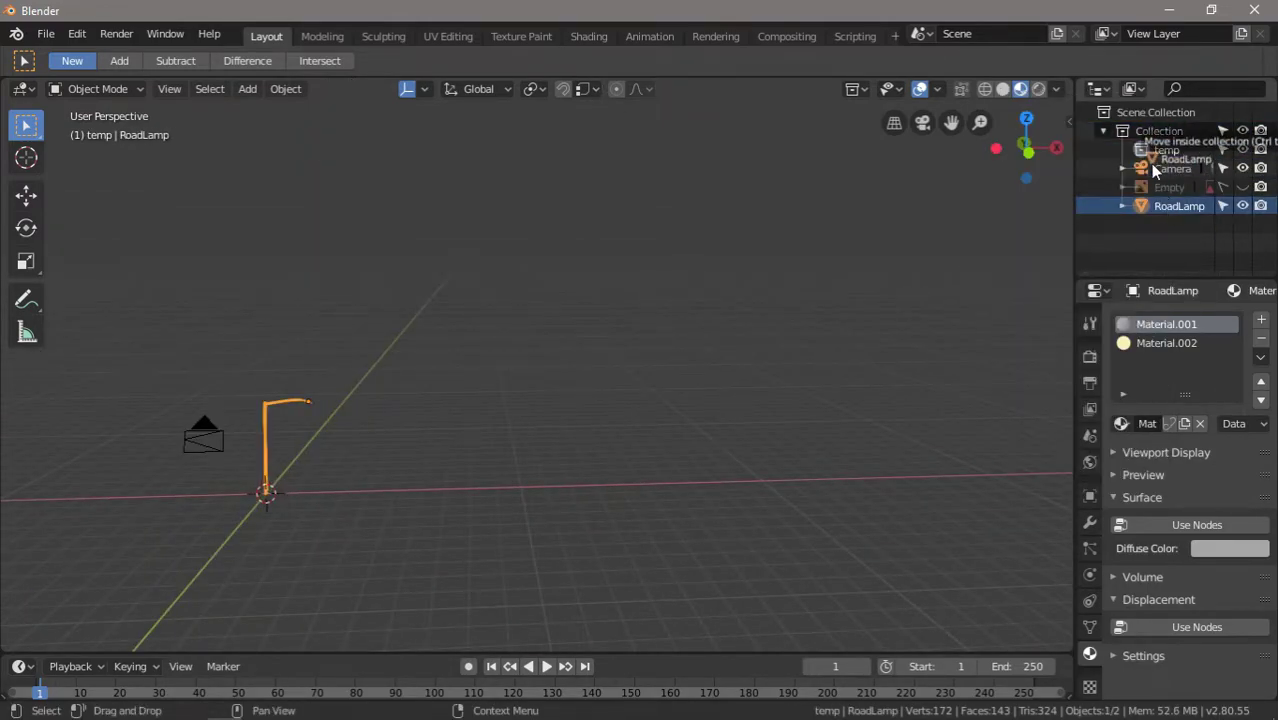
key(ctrl+z)
scroll(475, 481, up, 4)
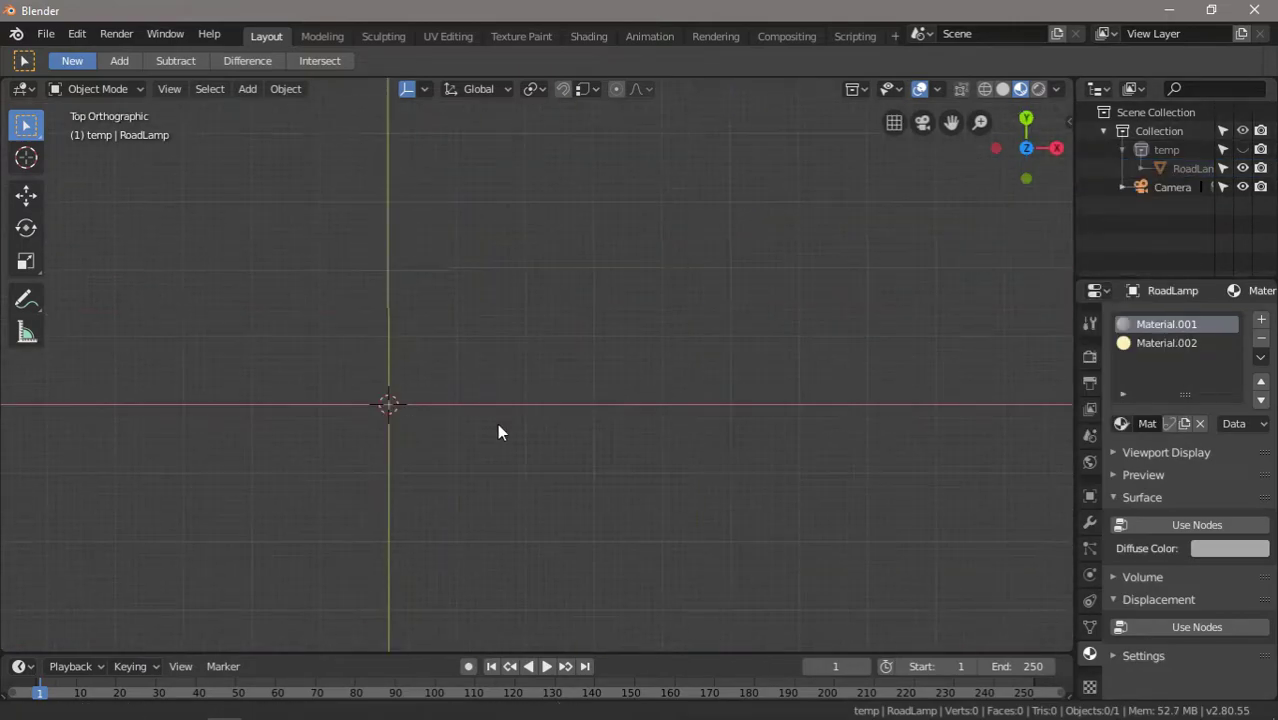
Add a plane and enter Edit Mode with vertex selection.
key(shift+a)
click(640, 100)
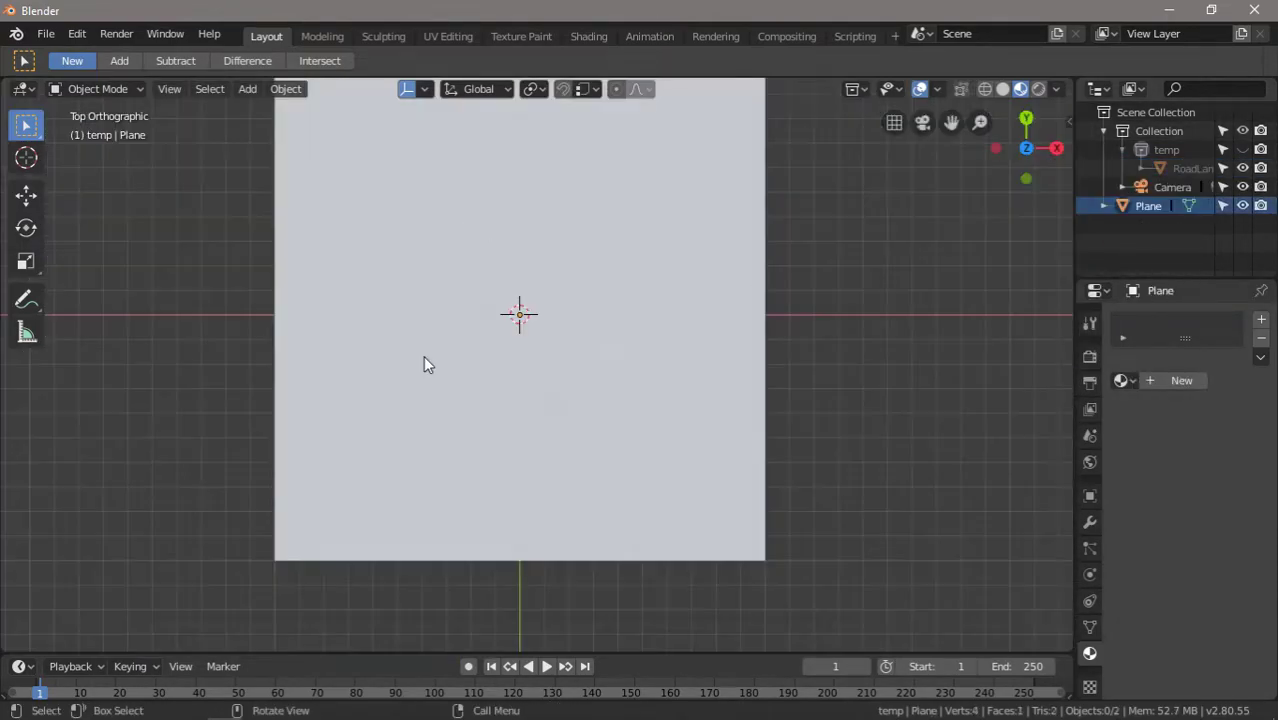
scroll(425, 362, down, 5)
key(Tab)
key(1)
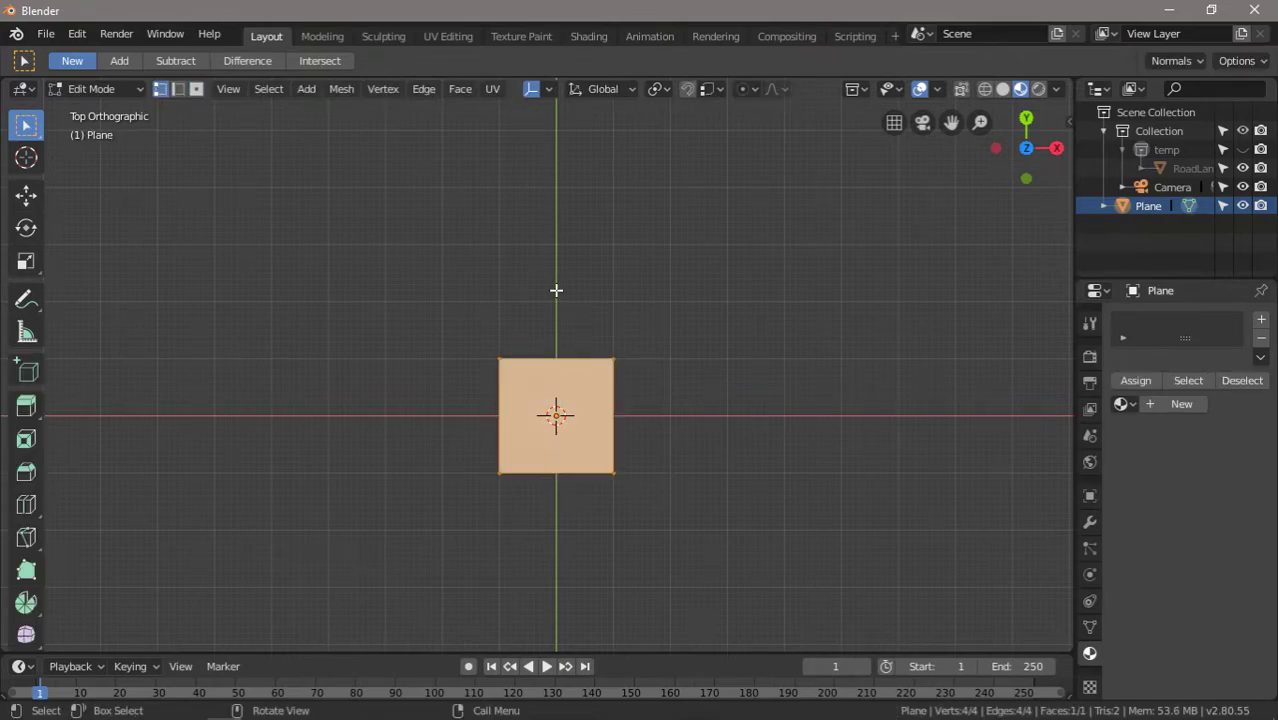
key(alt+a)
Widen the plane's right side and stretch it 3 m into a long road surface.
drag(575, 339, 670, 524)
key(g)
click(727, 524)
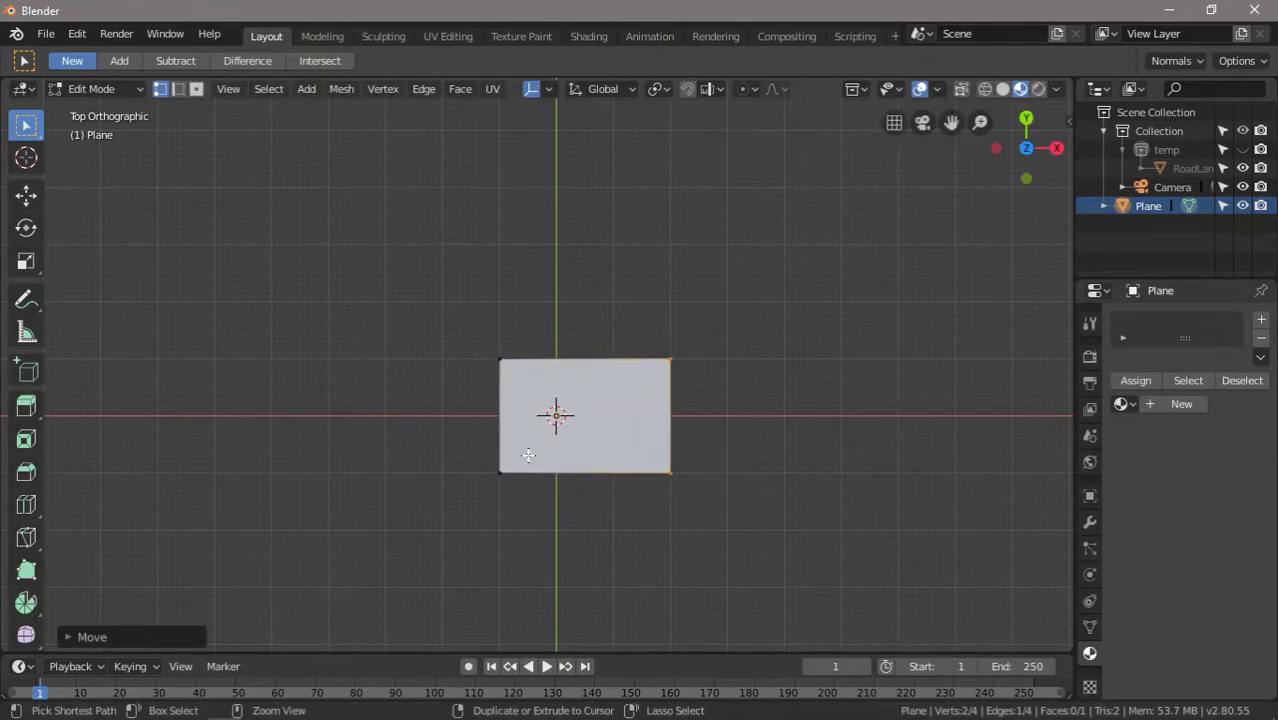
key(g)
click(805, 494)
key(g)
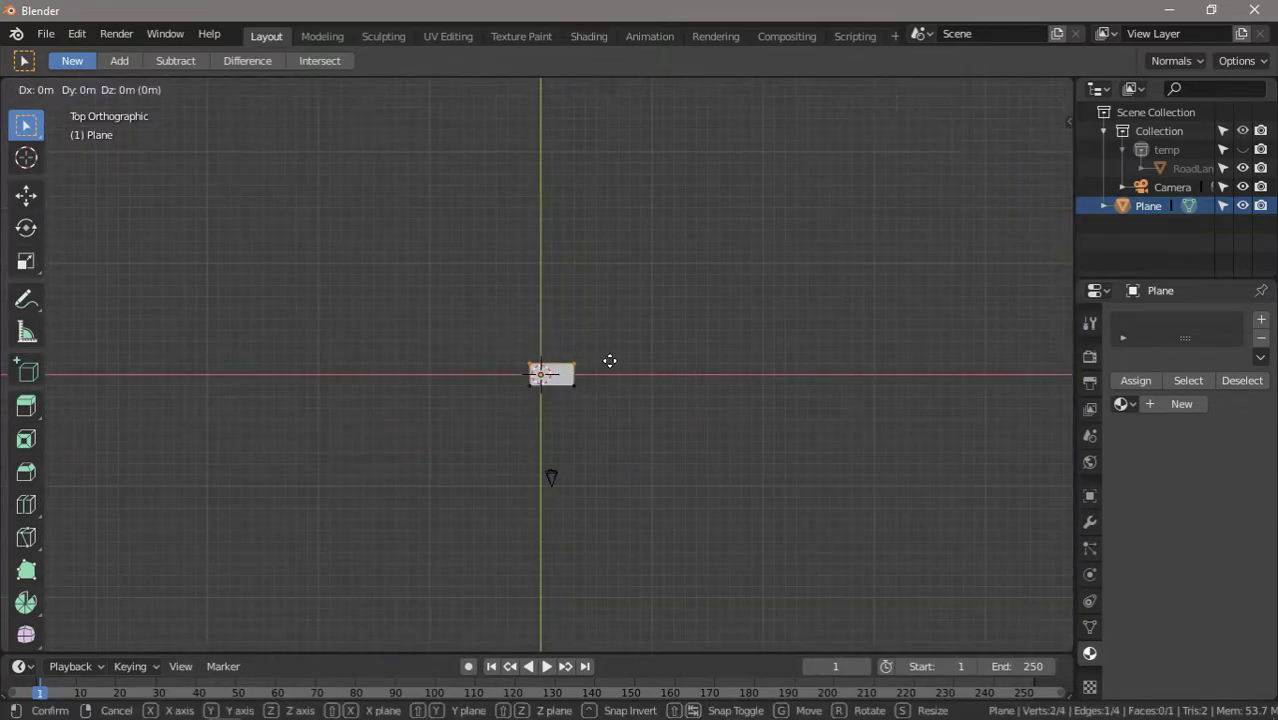
mouse_move(748, 531)
middle_down()
mouse_move(739, 311)
mouse_move(762, 462)
mouse_move(790, 425)
mouse_move(884, 436)
middle_up()
key(KP_7)
Add two lengthwise loop cuts forming a narrow strip along the road.
key(ctrl+r)
click(699, 137)
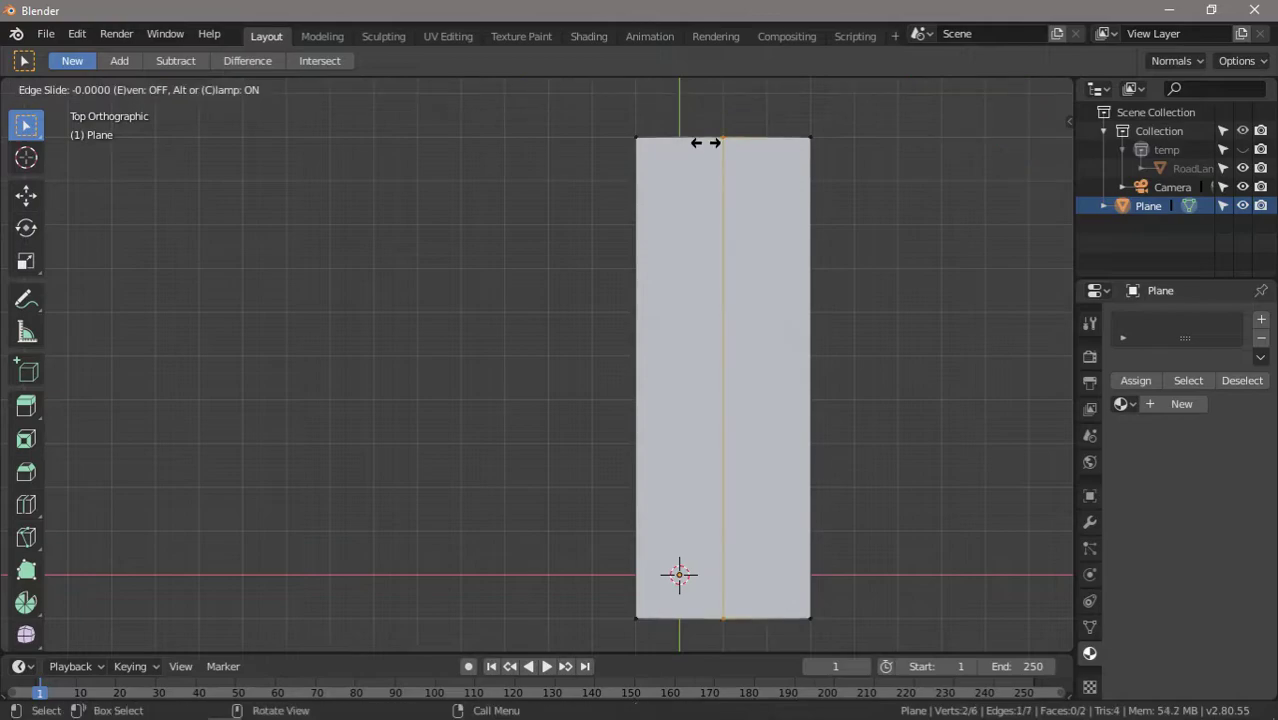
click(760, 180)
key(g)
click(750, 219)
key(ctrl+r)
click(740, 200)
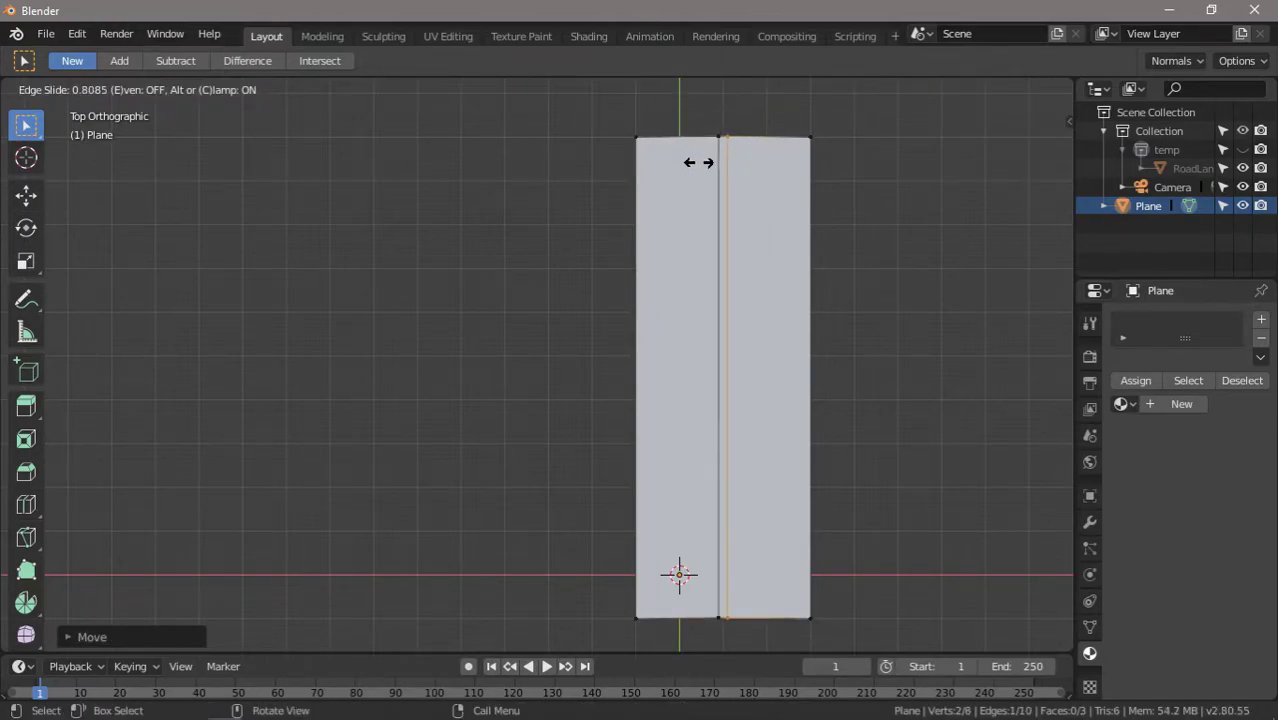
click(698, 162)
scroll(825, 546, up, 5)
scroll(825, 546, down, 5)
shift+middle_drag(802, 249, 833, 466)
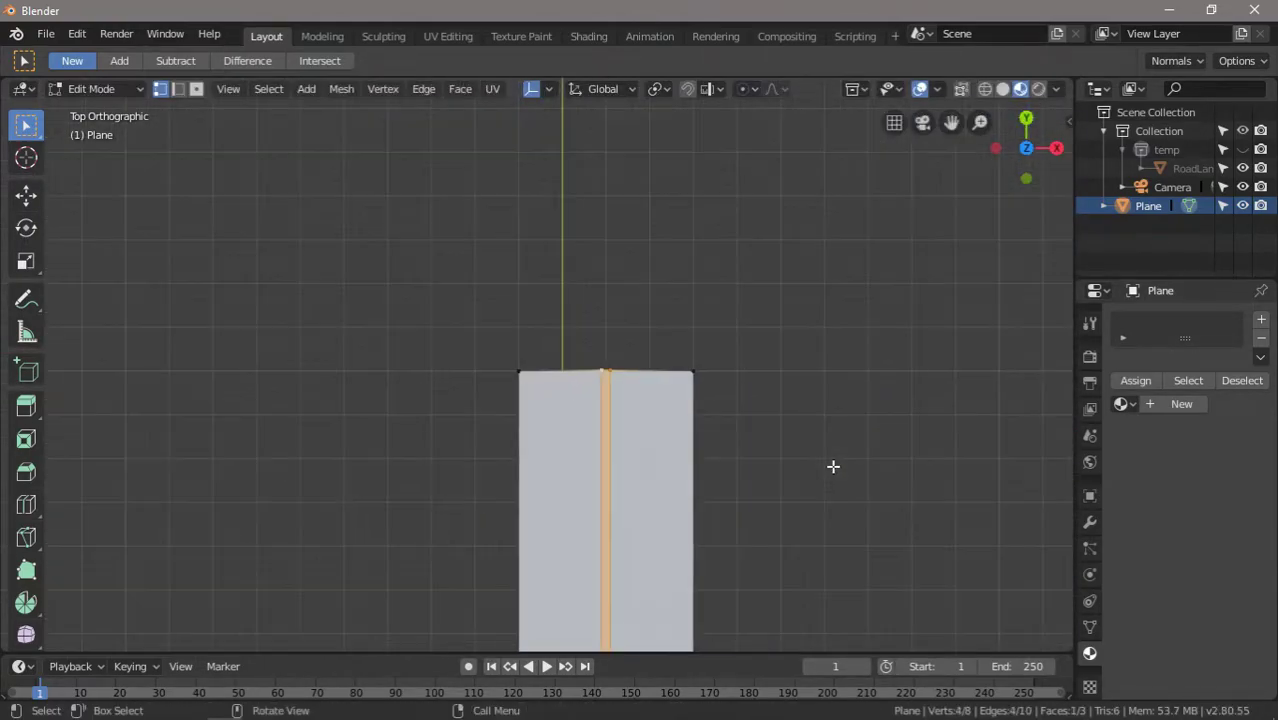
Extrude the narrow strip upward into a raised kerb.
key(KP_1)
key(e)
click(596, 476)
mouse_move(596, 476)
middle_down()
mouse_move(485, 514)
mouse_move(824, 483)
mouse_move(725, 425)
mouse_move(177, 237)
middle_up()
key(KP_7)
Extrude the road's outer edges outward into raised stepped edges.
key(2)
alt+click(391, 405)
key(KP_1)
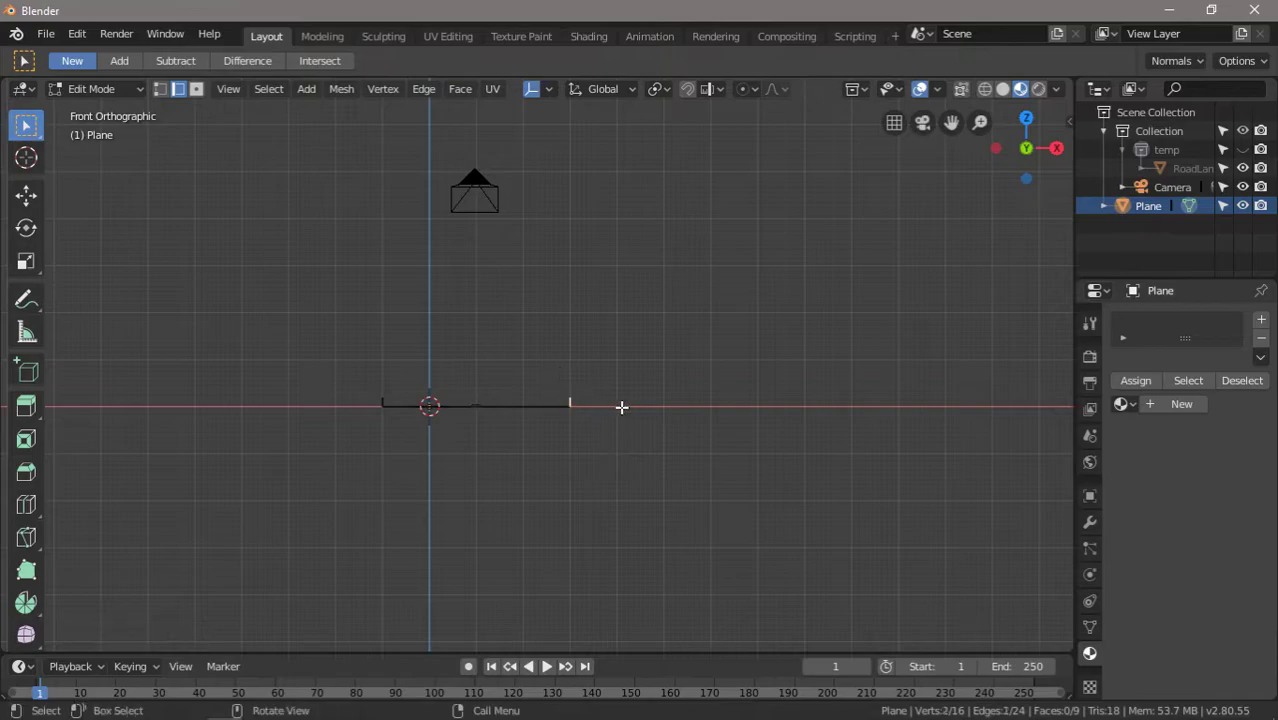
middle_drag(621, 407, 802, 385)
key(KP_1)
key(e)
click(428, 471)
key(KP_7)
key(KP_1)
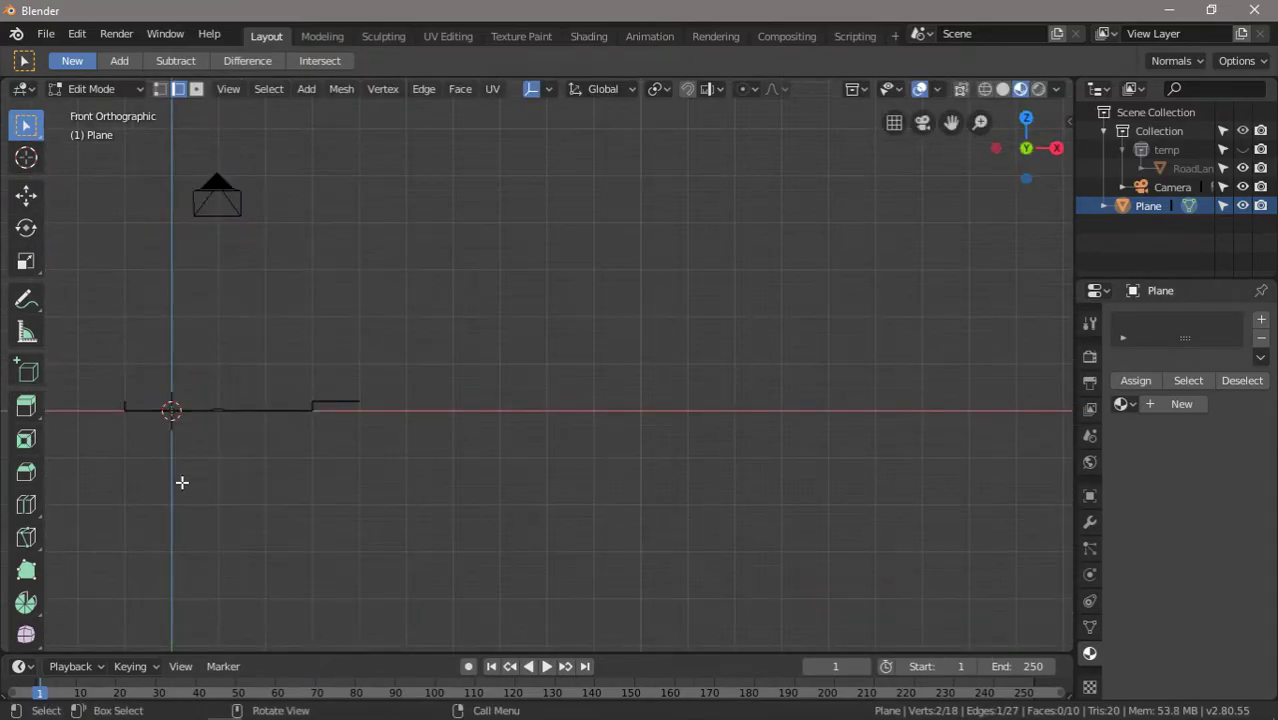
mouse_move(135, 483)
middle_down()
mouse_move(471, 365)
mouse_move(950, 305)
mouse_move(702, 294)
mouse_move(488, 357)
middle_up()
Select the whole road mesh and unwrap it with Smart UV Project.
key(a)
key(u)
click(533, 410)
In the UV Editing workspace, zoom and orbit close to inspect the road mesh's edges.
click(448, 36)
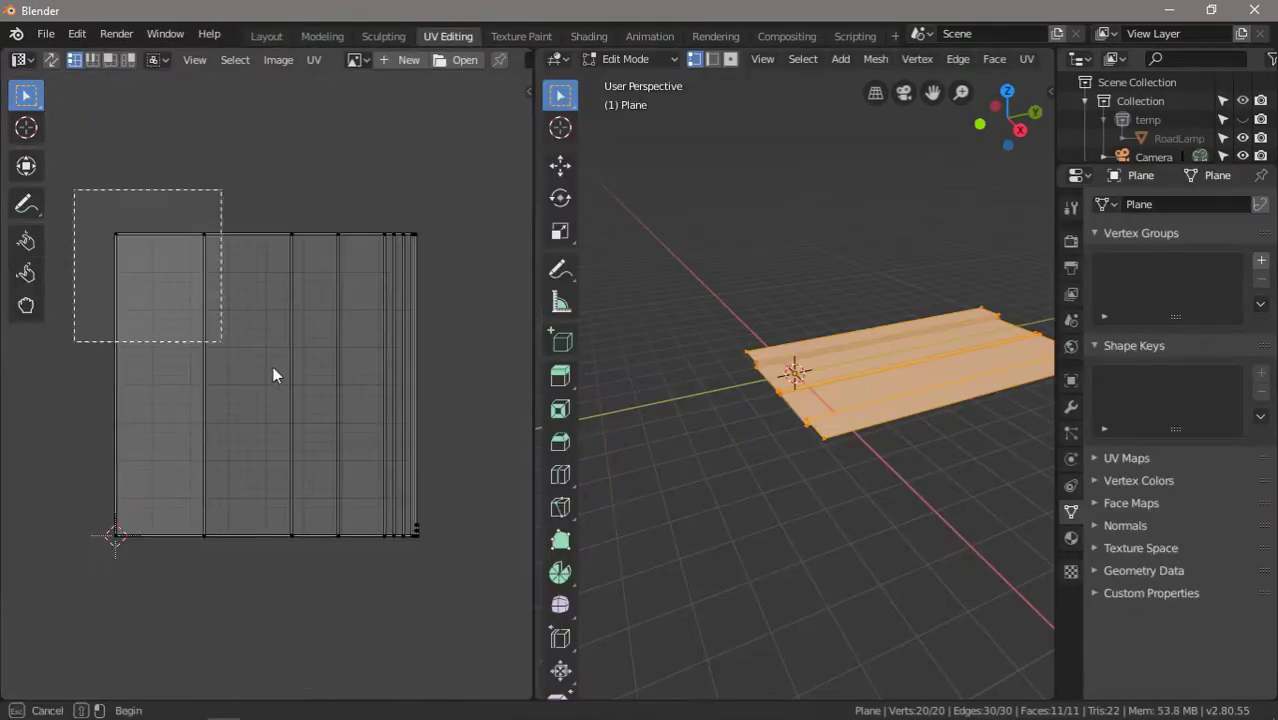
click(716, 374)
scroll(748, 320, up, 4)
mouse_move(716, 374)
middle_down()
mouse_move(748, 320)
mouse_move(900, 437)
middle_up()
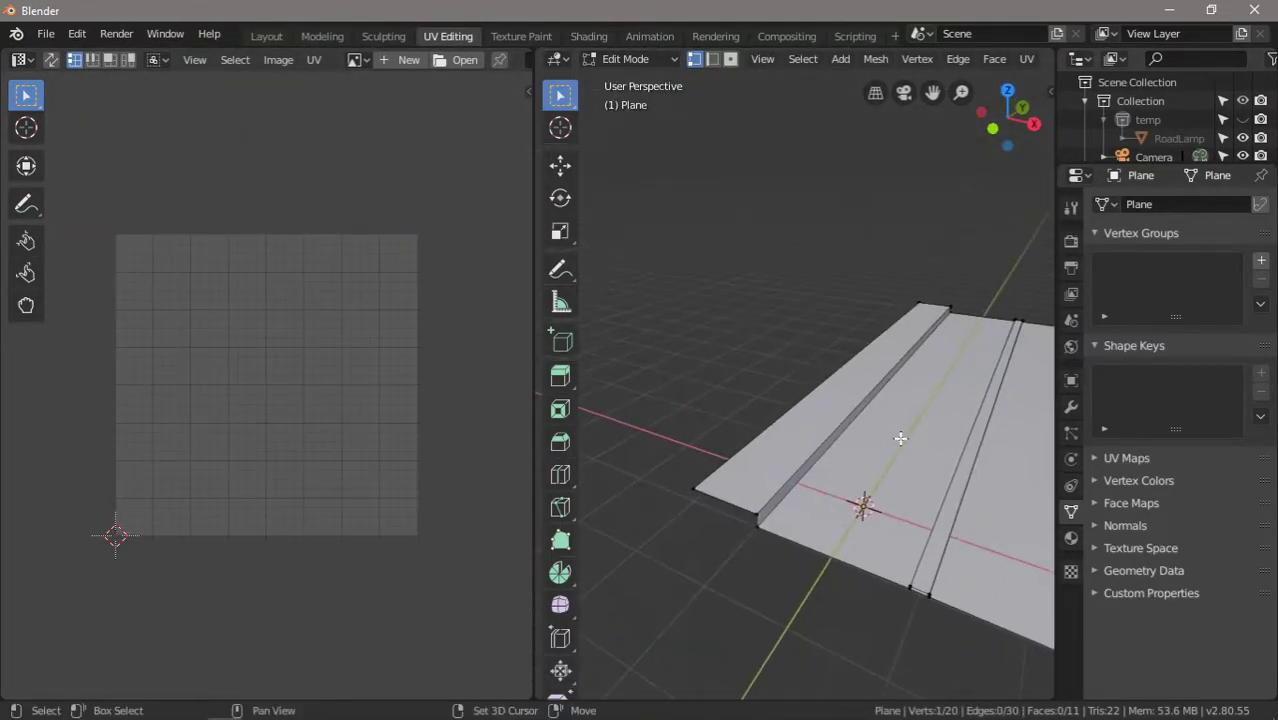
shift+click(822, 447)
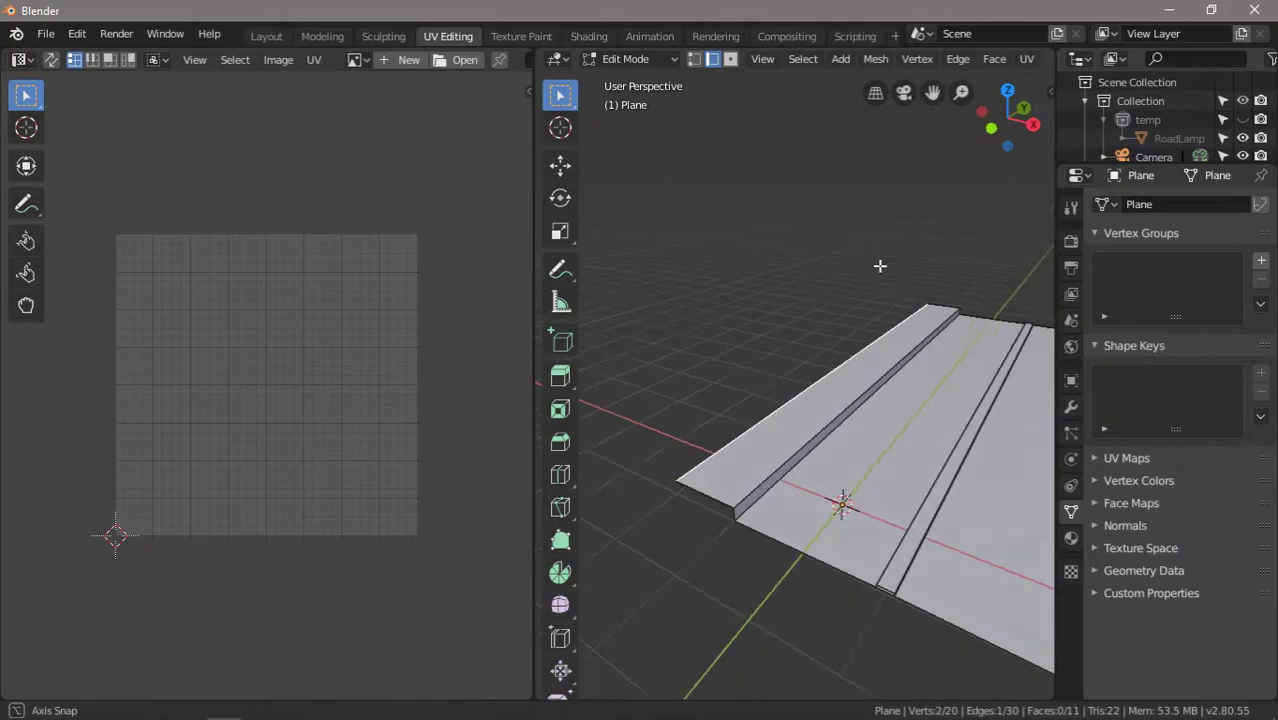
mouse_move(879, 262)
middle_down()
mouse_move(822, 285)
mouse_move(807, 245)
middle_up()
key(a)
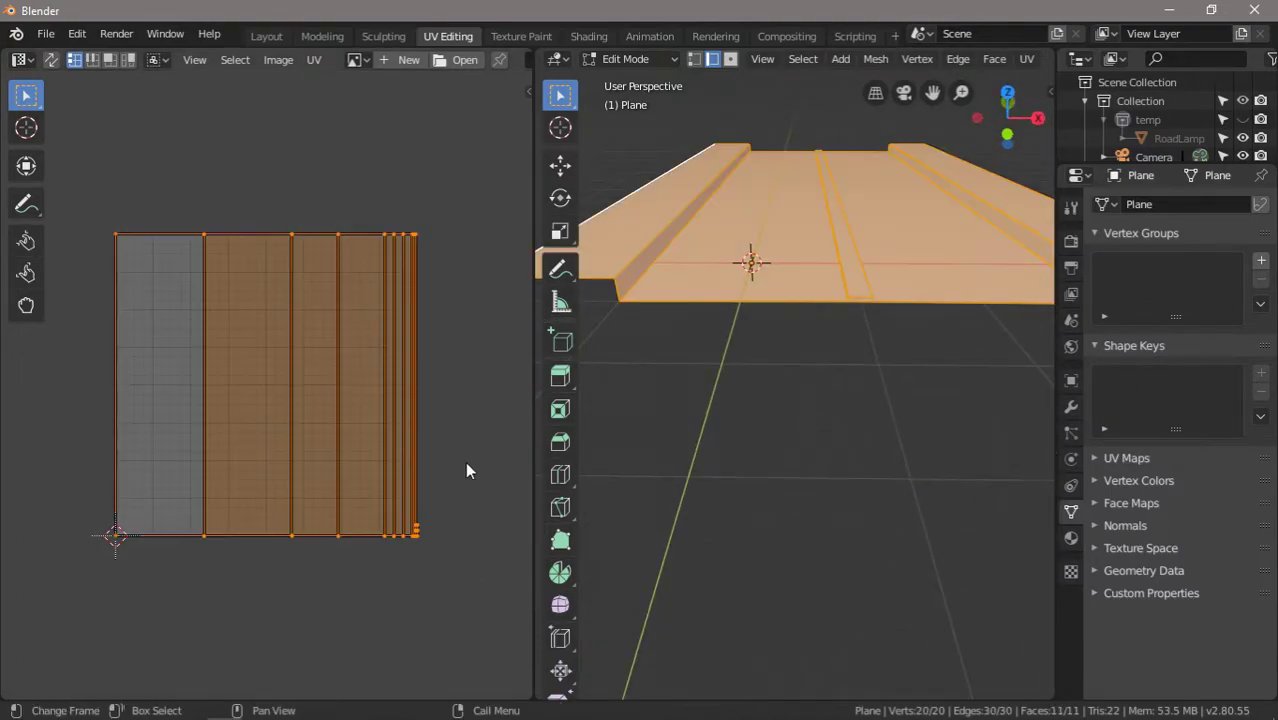
middle_drag(856, 371, 562, 376)
Clear the seam on the stray road edge and dissolve it.
click(815, 165)
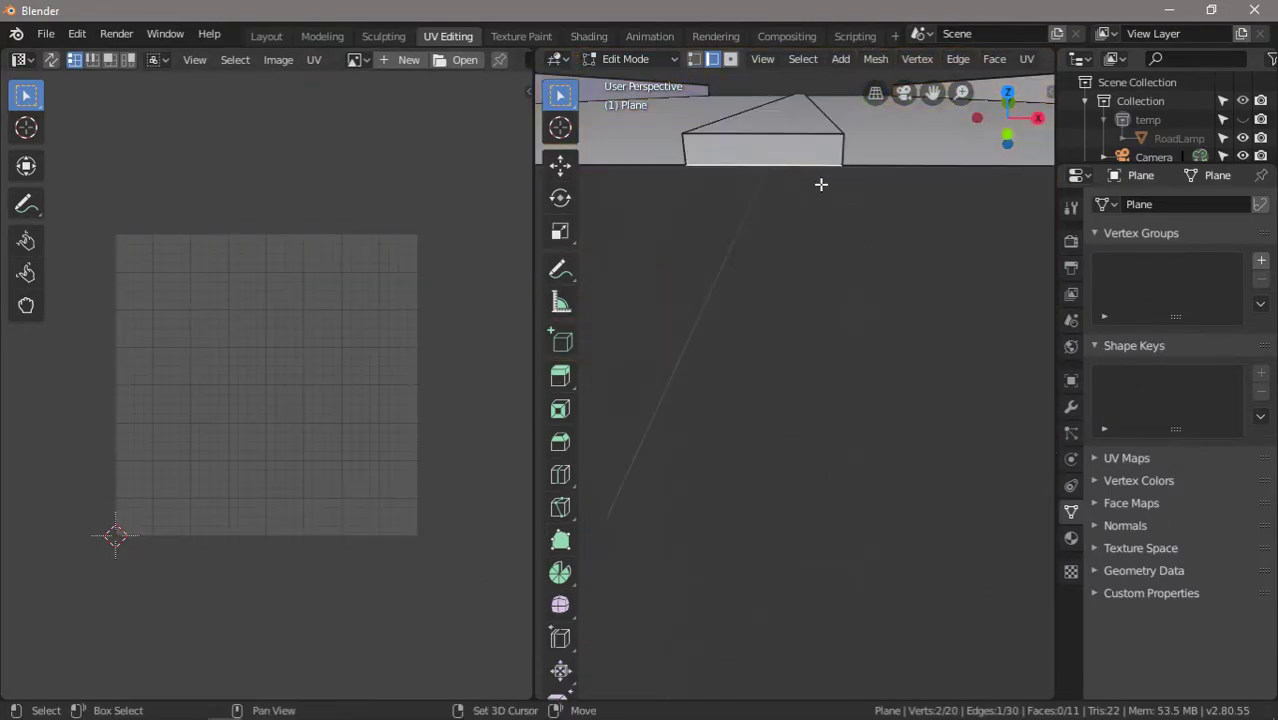
key(u)
click(715, 366)
mouse_move(715, 366)
middle_down()
mouse_move(799, 257)
mouse_move(764, 355)
mouse_move(869, 333)
mouse_move(790, 345)
middle_up()
key(x)
click(761, 422)
mouse_move(761, 422)
middle_down()
mouse_move(834, 409)
mouse_move(842, 499)
middle_up()
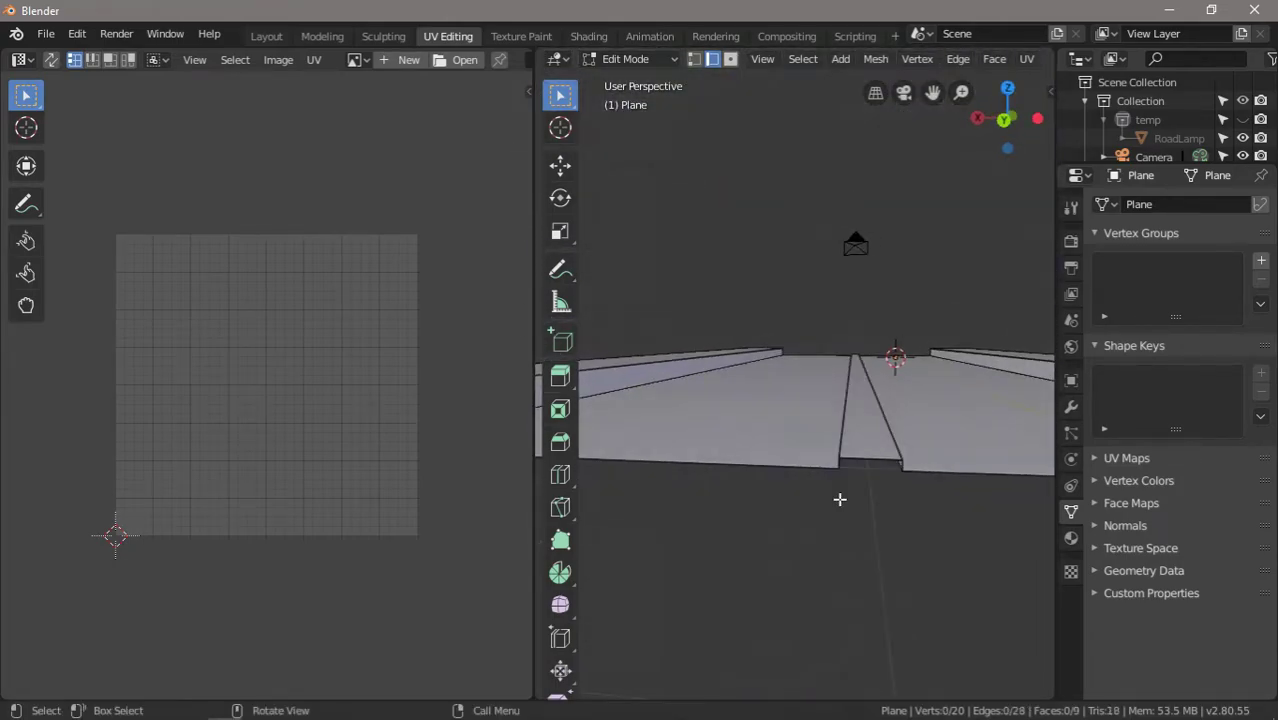
Select the whole road mesh and unwrap it again.
key(a)
key(u)
click(827, 396)
scroll(393, 467, up, 1)
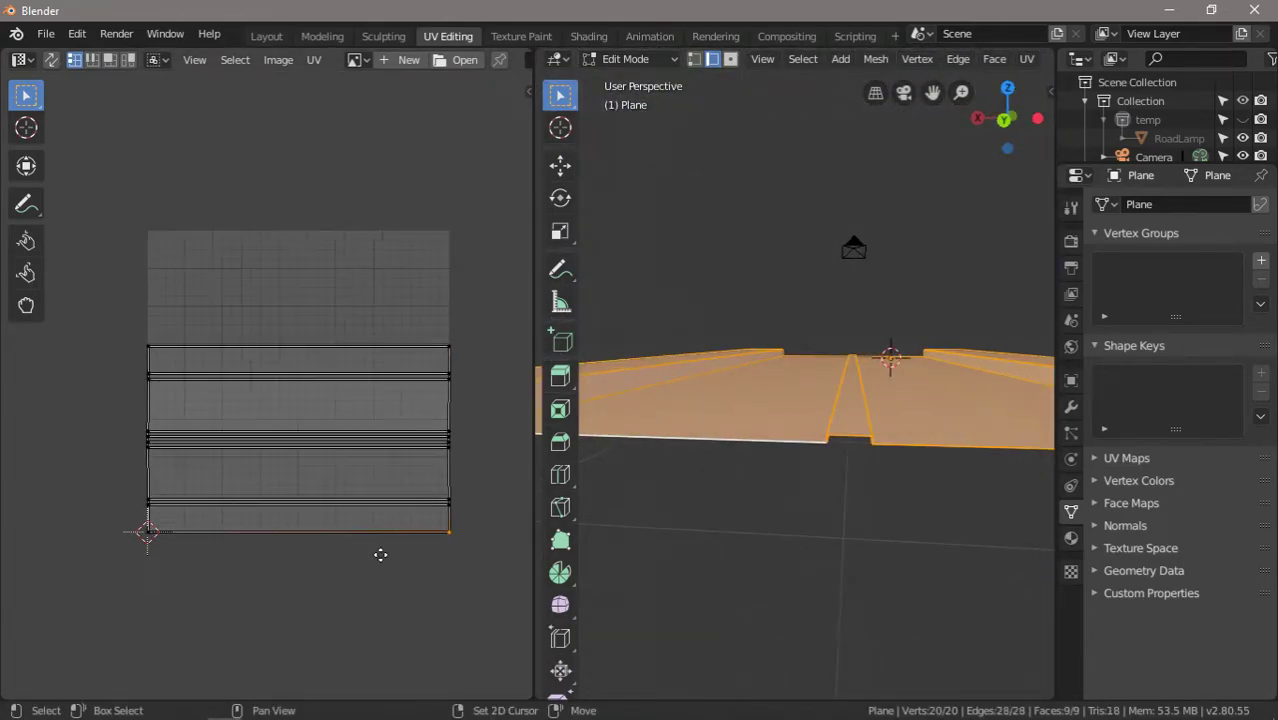
scroll(379, 551, up, 1)
Rotate all the UV strips 90° so they stand upright.
key(a)
key(r)
right_click(140, 266)
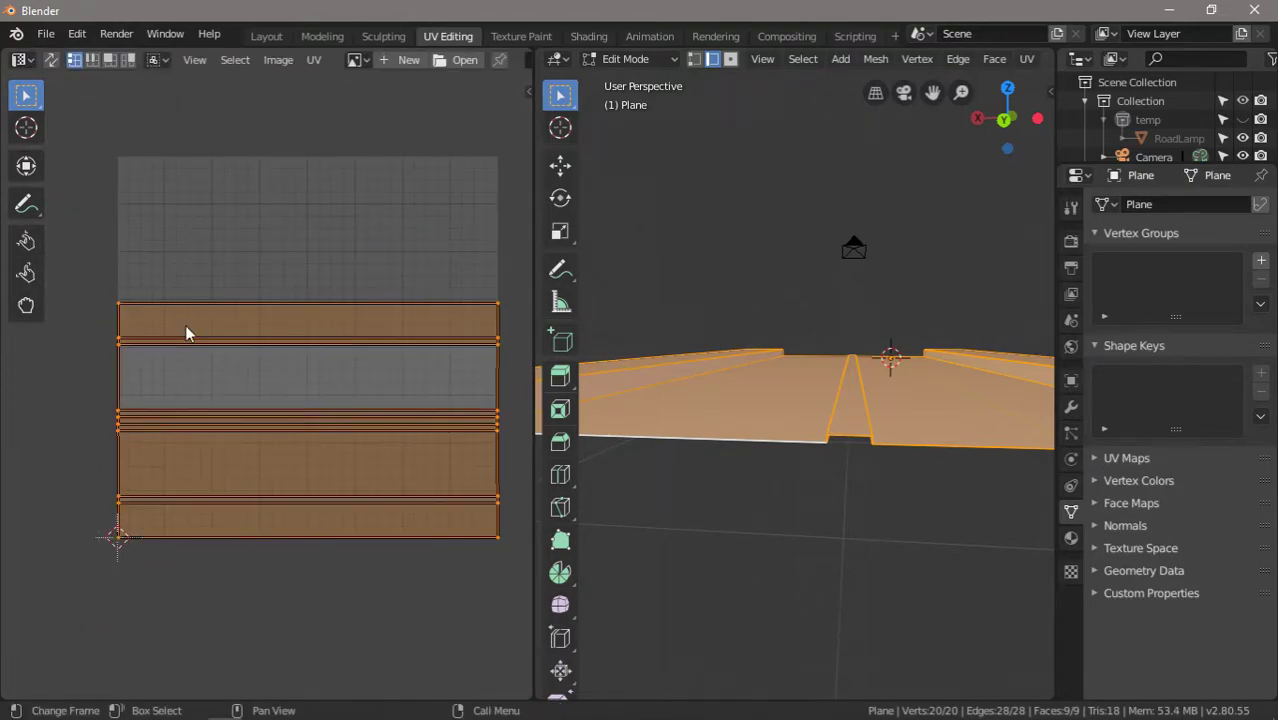
click(277, 394)
click(391, 100)
Create a new blank 1024×1024 Untitled image and widen the UV editor.
click(408, 59)
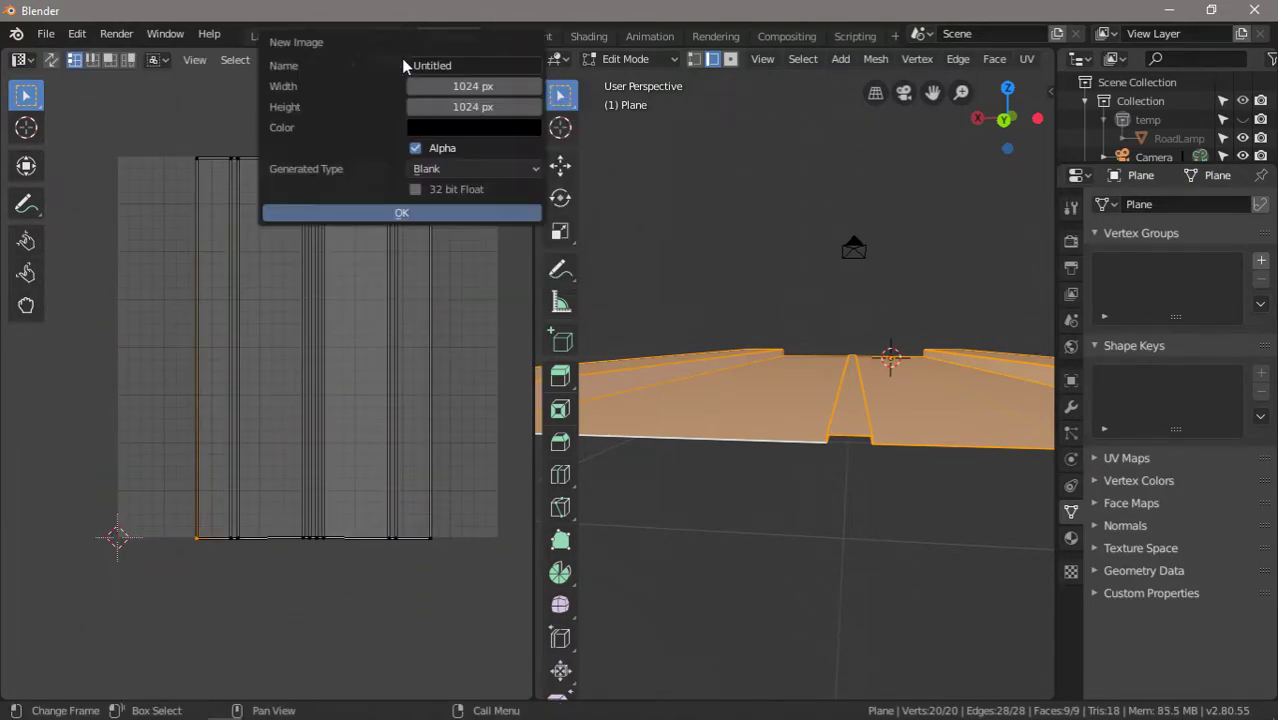
click(398, 214)
click(360, 59)
scroll(488, 171, down, 2)
drag(536, 283, 692, 283)
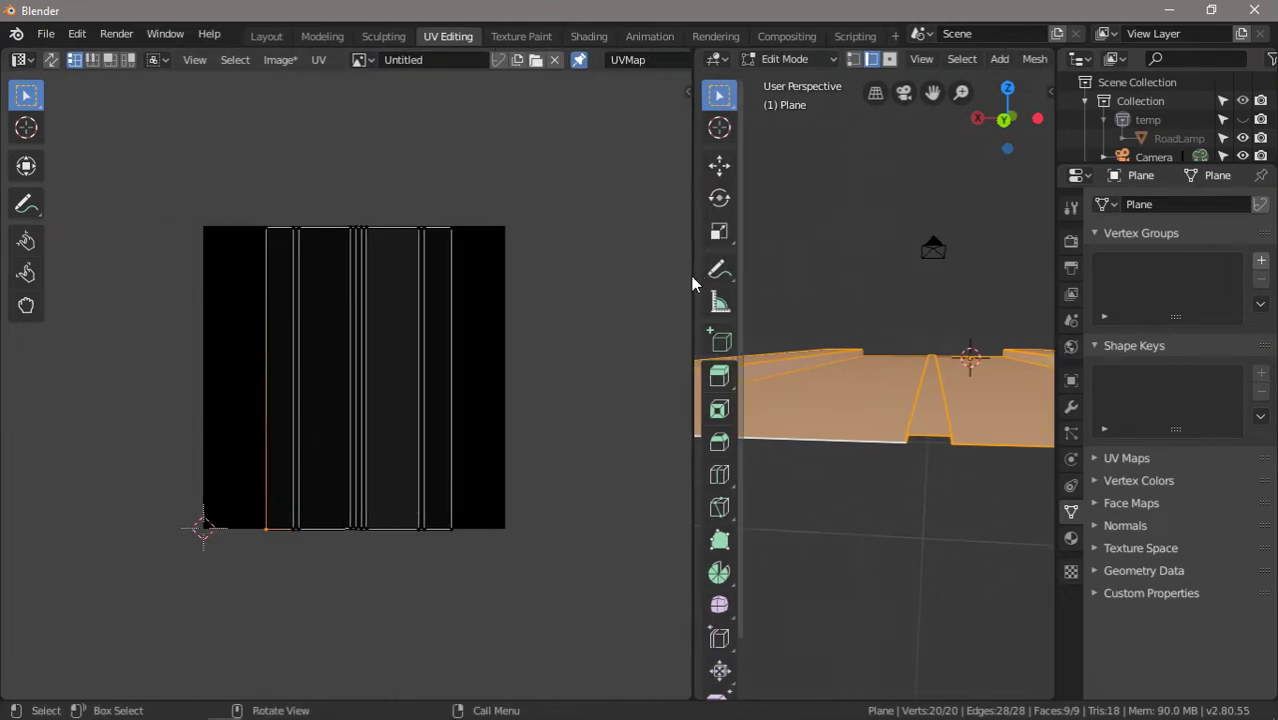
Unlink the black Untitled image so the road UVs sit over the empty grid.
key(ctrl+z)
click(278, 60)
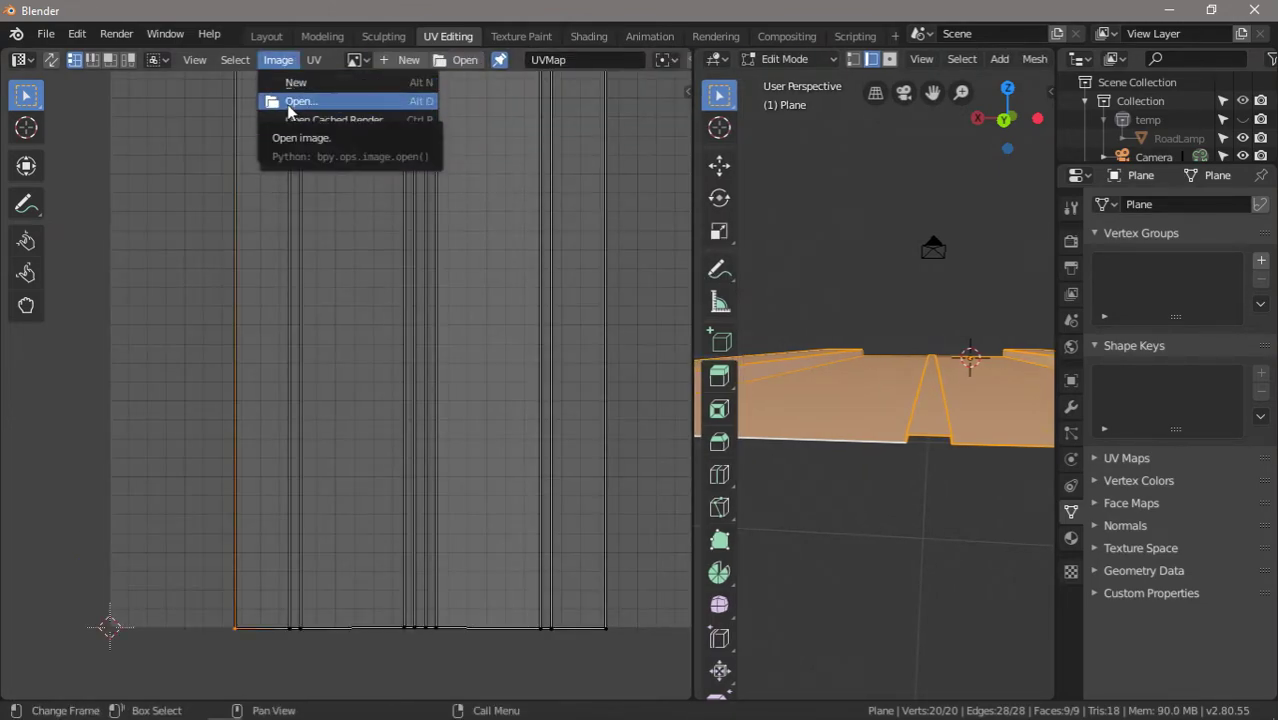
key(super)
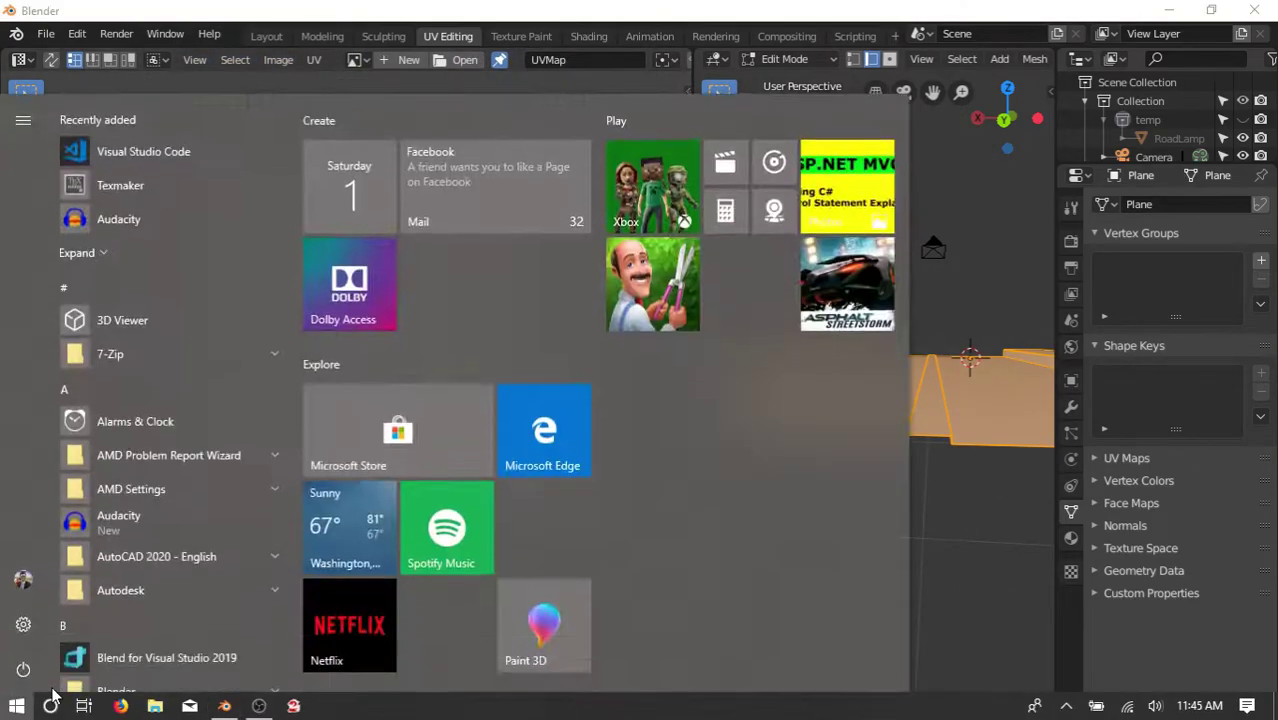
key(super)
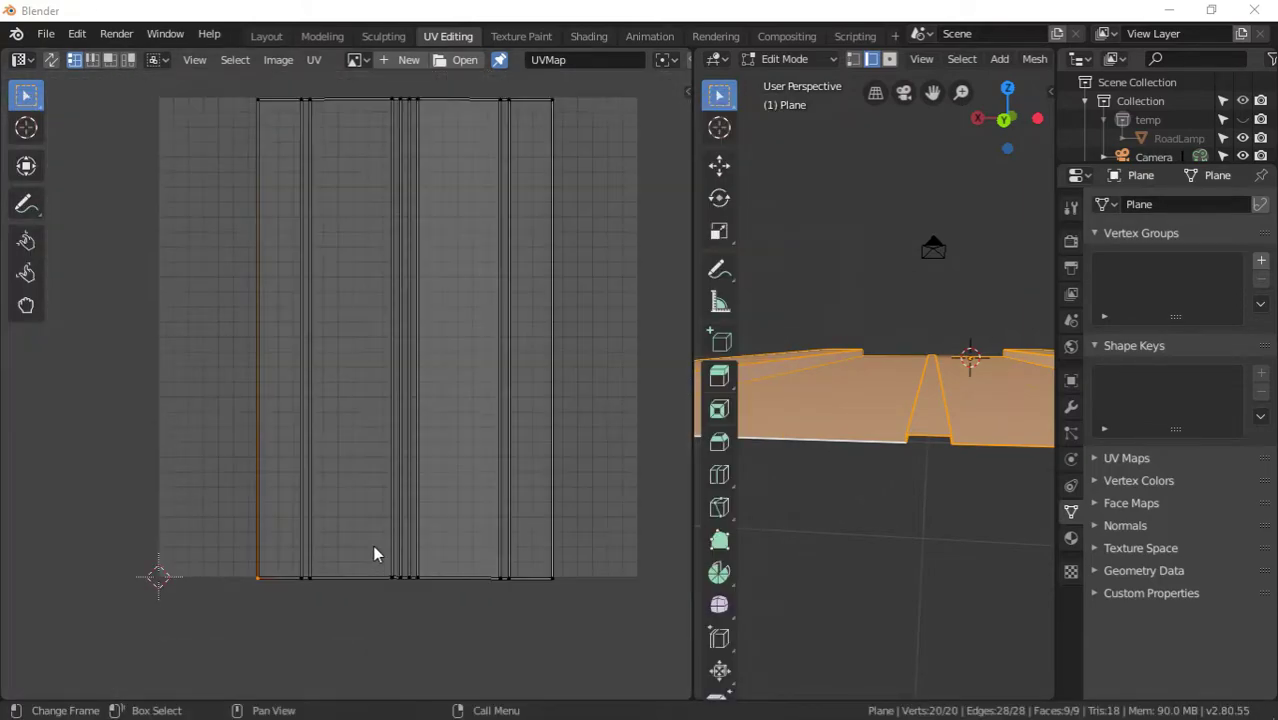
Draw the large grey road rectangle and a thin orange edge strip on its left.
key(minus)
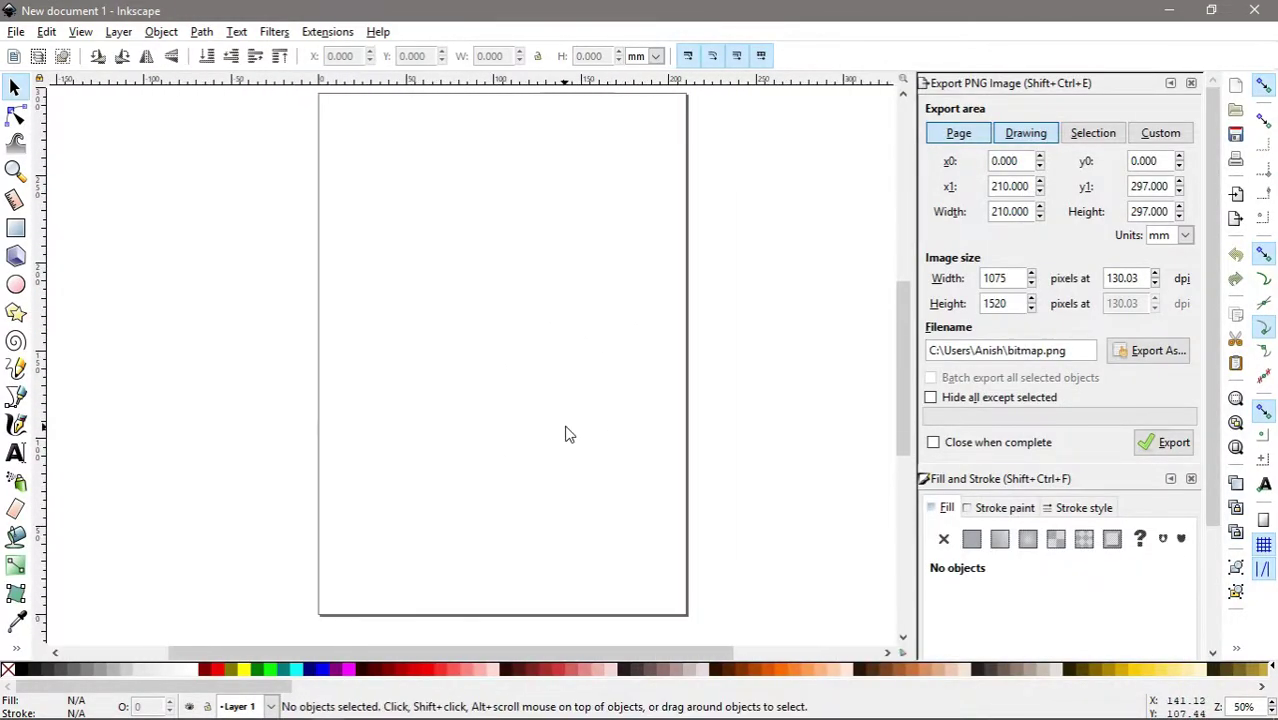
key(r)
drag(420, 148, 657, 595)
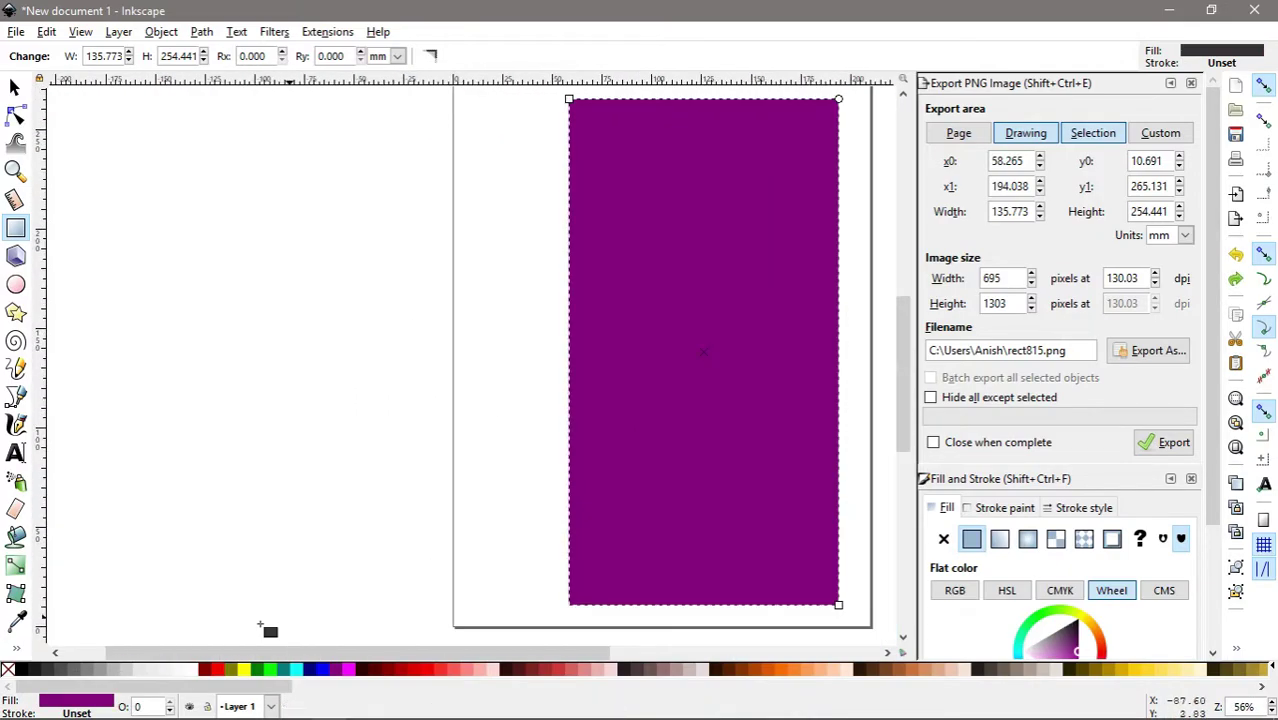
mouse_move(212, 166)
mouse_down()
mouse_move(226, 265)
mouse_move(271, 270)
mouse_up()
Nudge the orange edge line up and add the white centre dashes.
key(s)
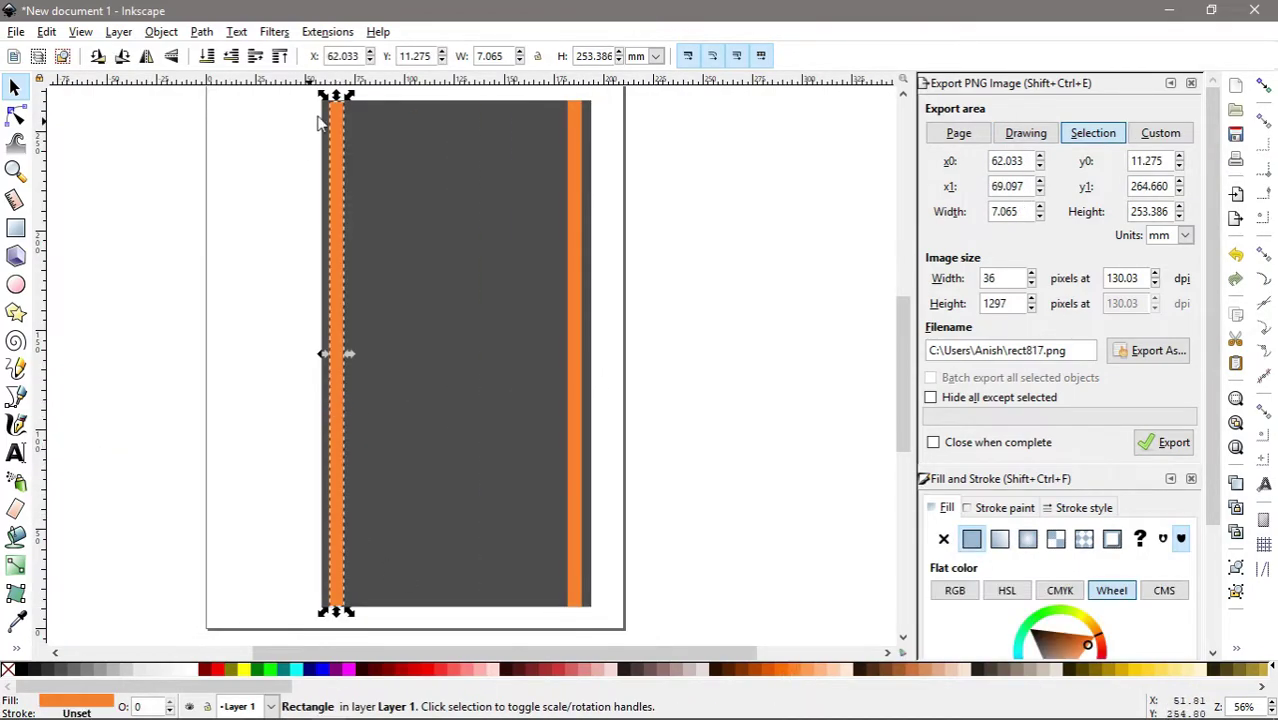
key(alt+Up)
key(Escape)
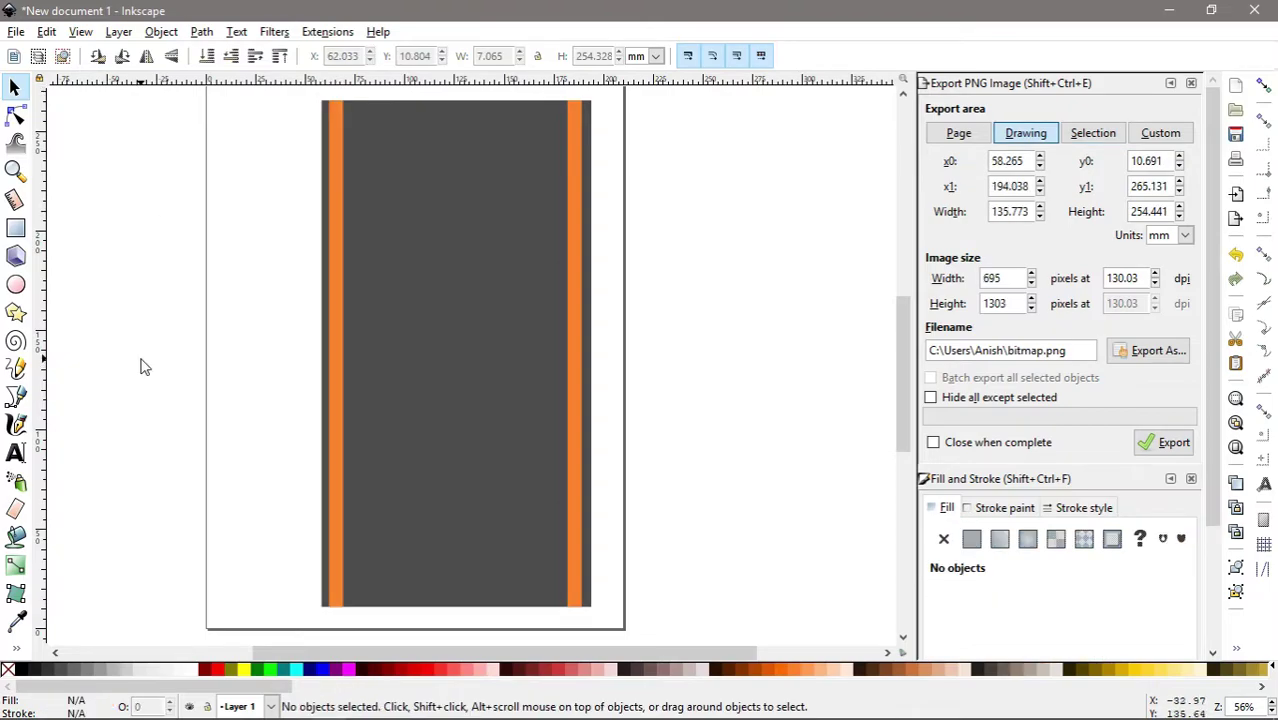
key(s)
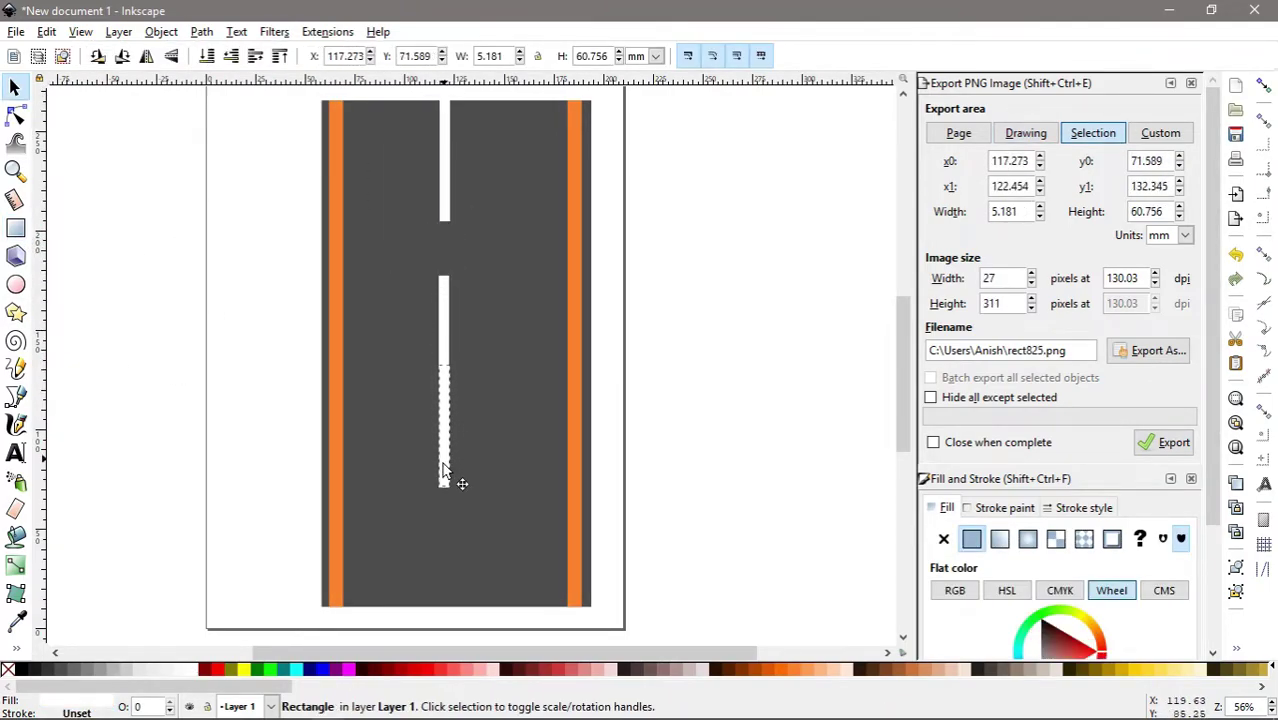
key(Escape)
key(s)
click(447, 203)
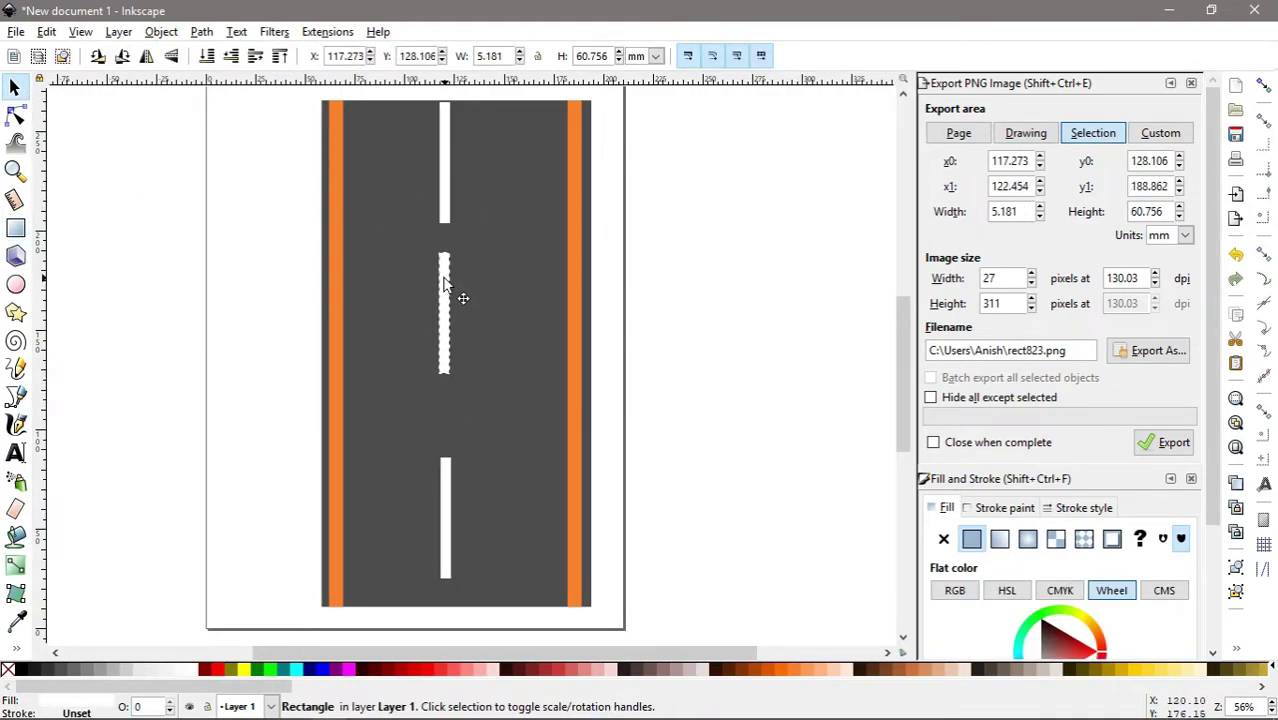
click(653, 633)
Move all six road rectangles together onto the page centre.
drag(653, 633, 190, 90)
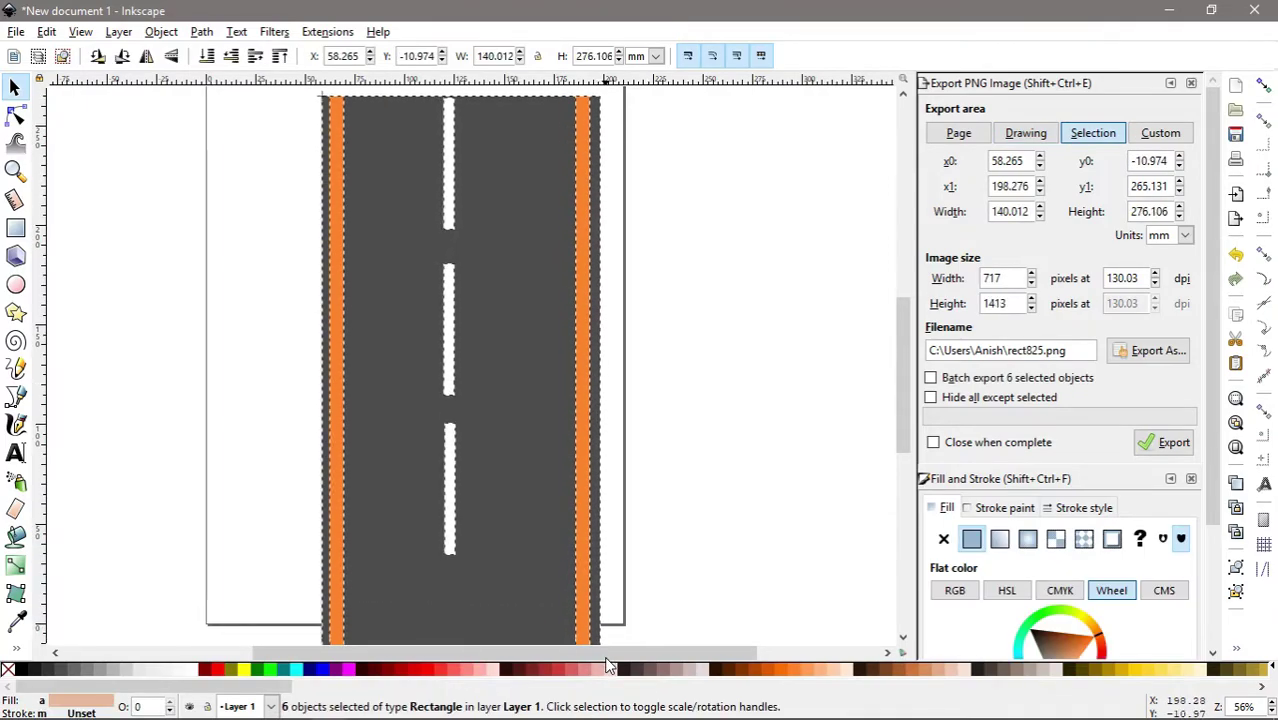
ctrl+scroll(707, 476, down, 1)
drag(578, 388, 596, 543)
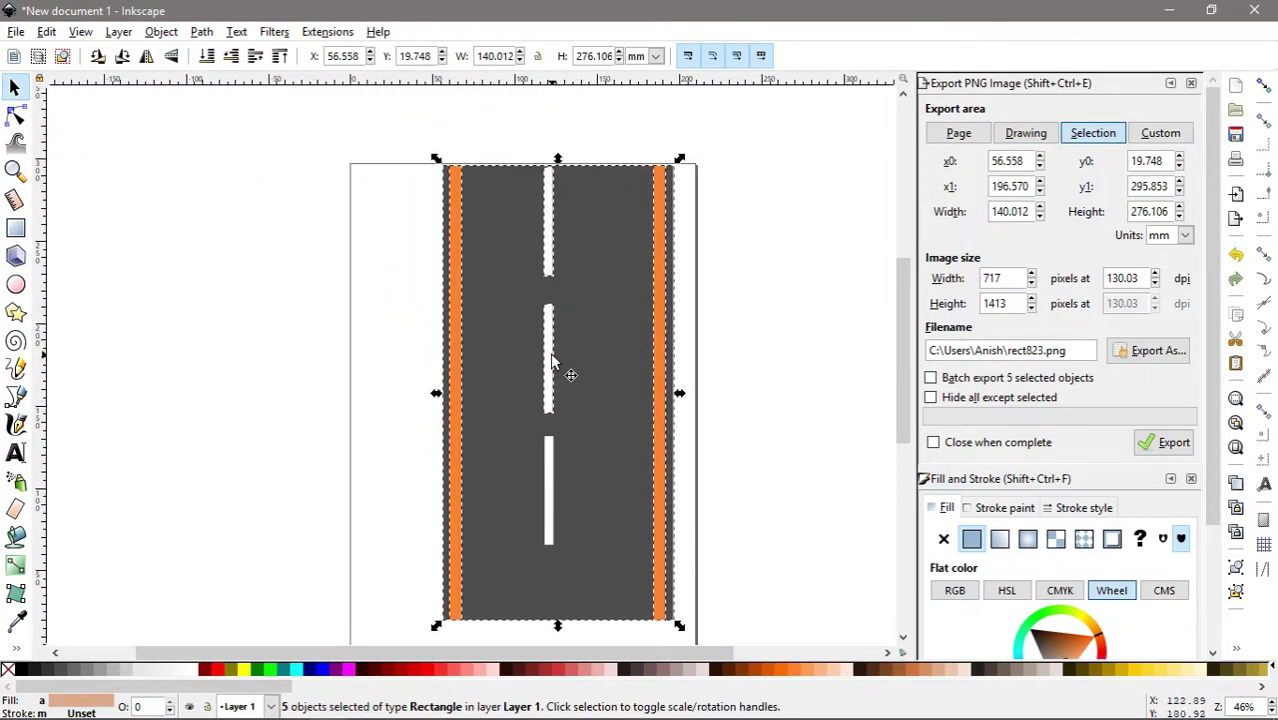
ctrl+click(545, 455)
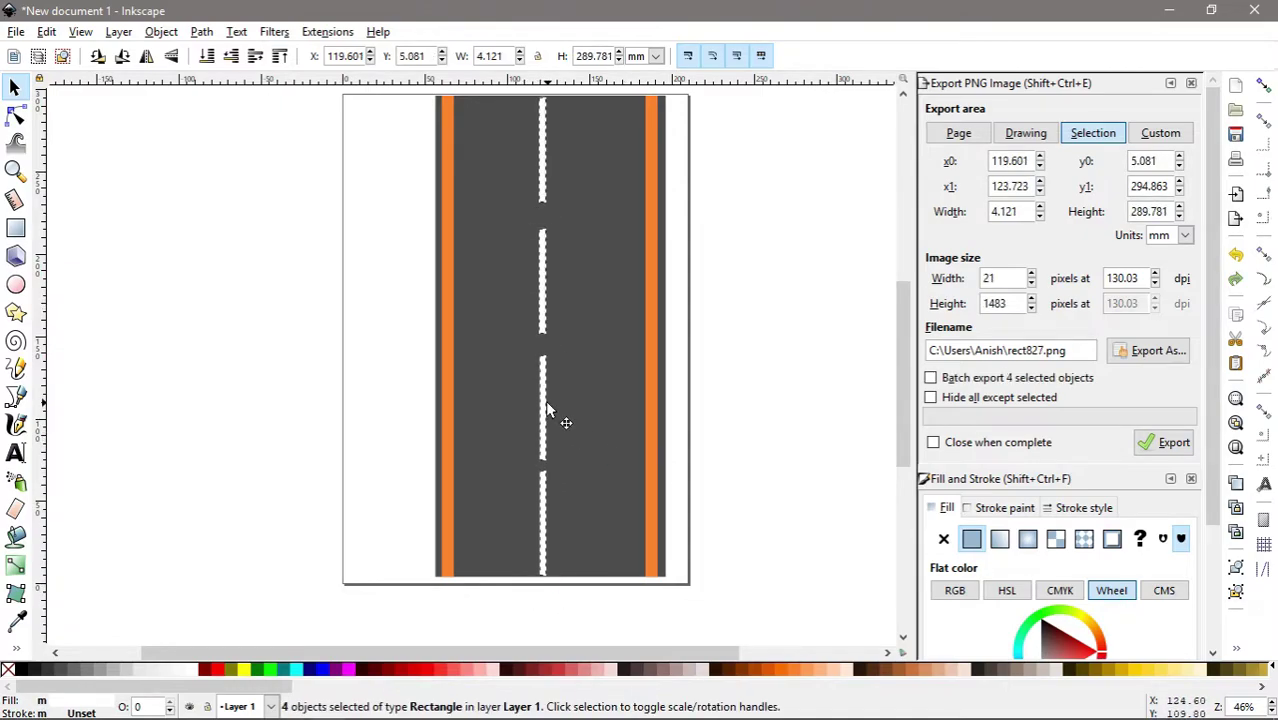
click(710, 374)
click(567, 323)
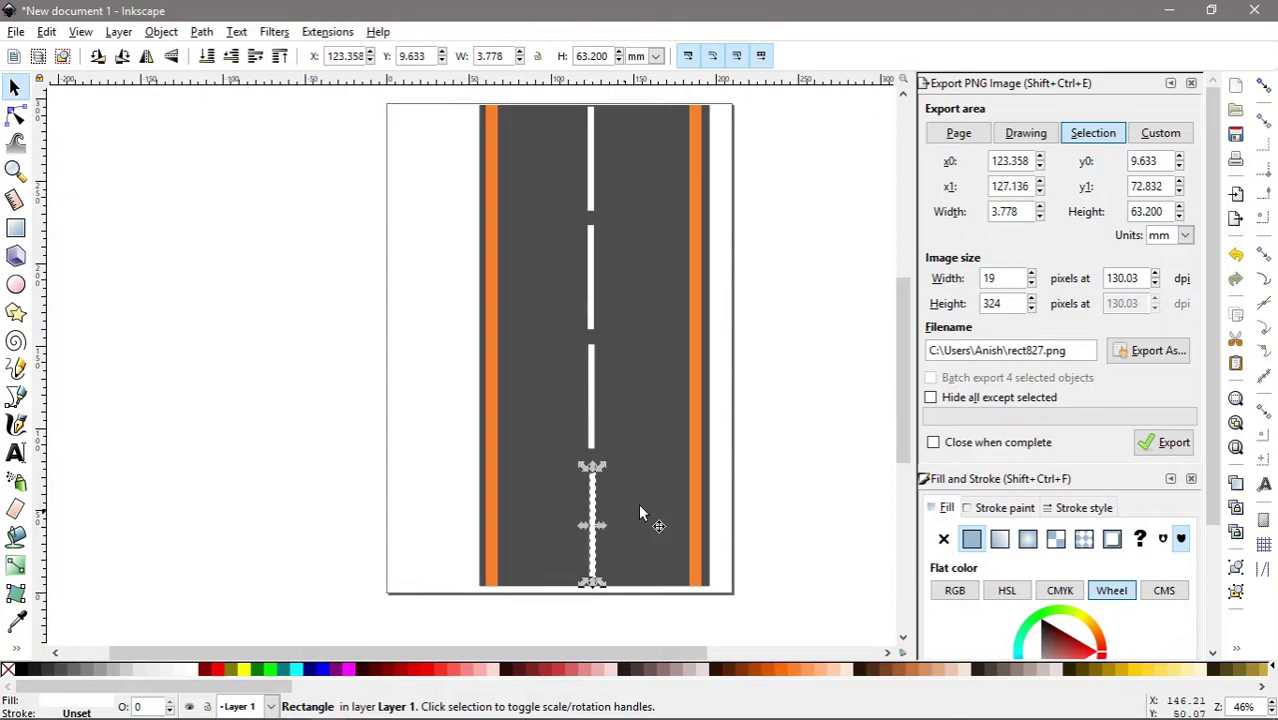
Export the road as color.png, creating a new texture folder under Blender\road.
click(1148, 350)
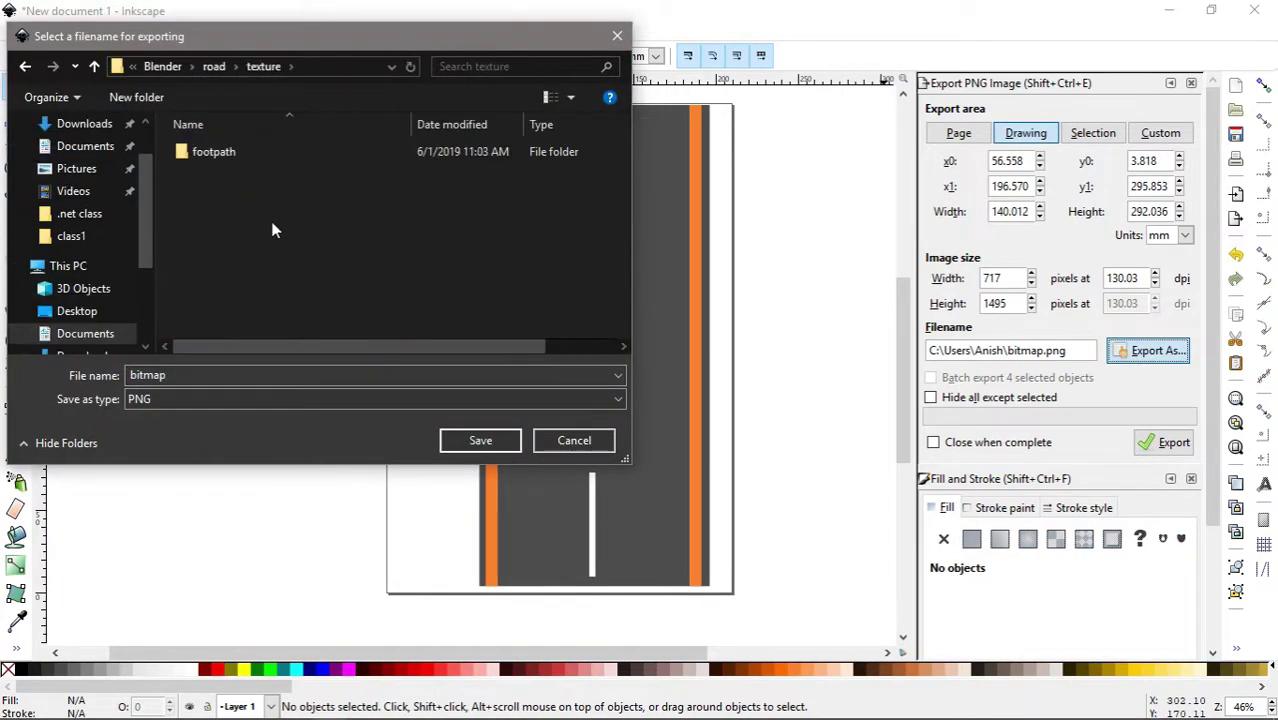
right_click(273, 226)
click(312, 470)
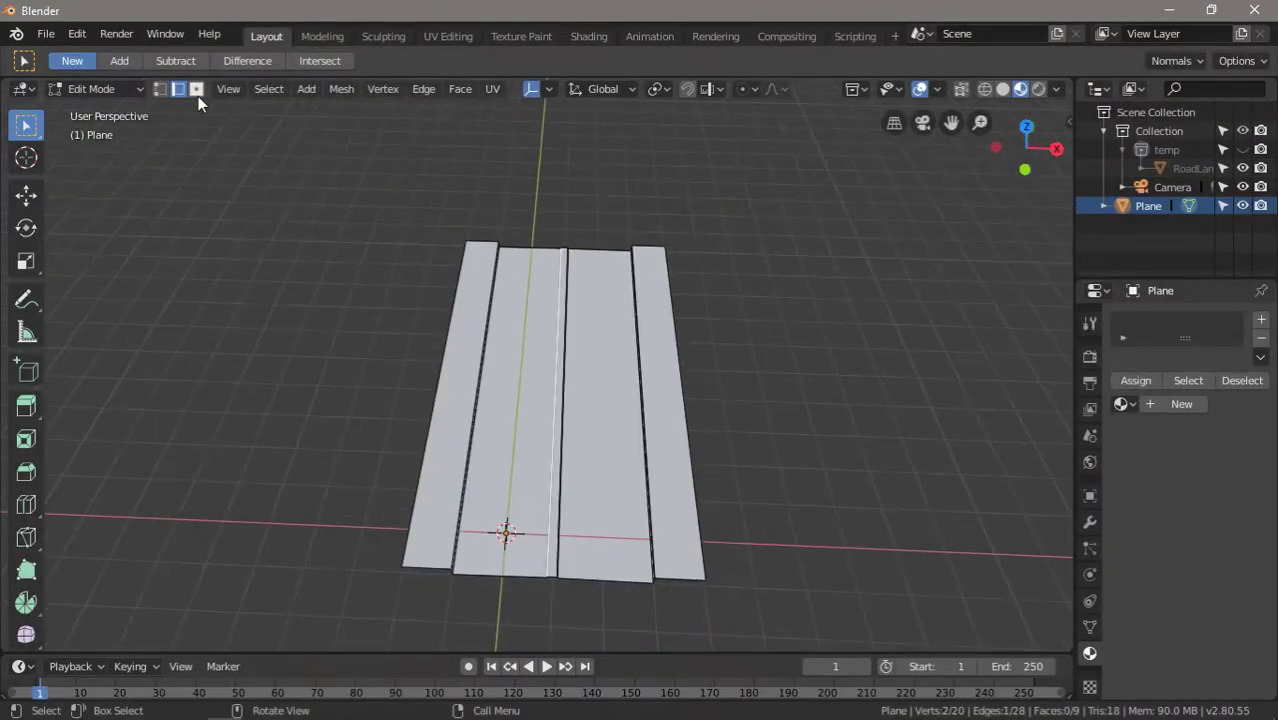
Add a new material to the middle strip with an Image Texture base colour from color.png.
click(1090, 653)
key(Tab)
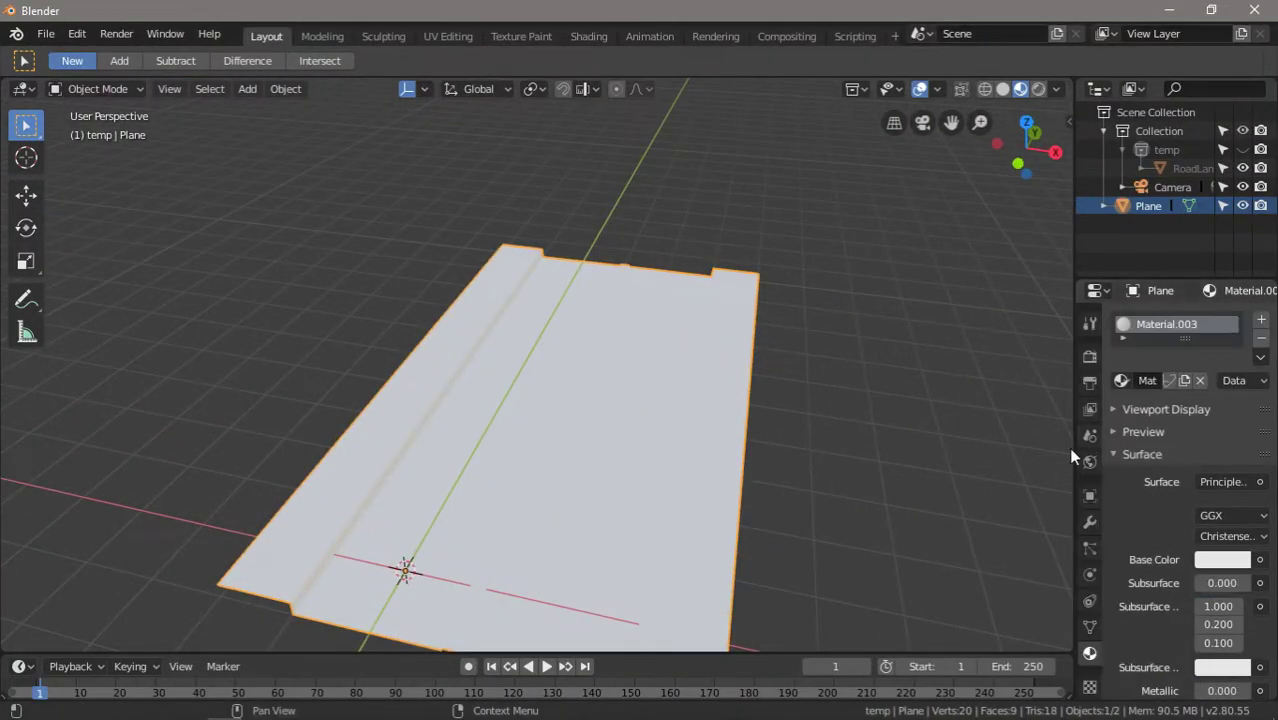
drag(1070, 448, 1024, 453)
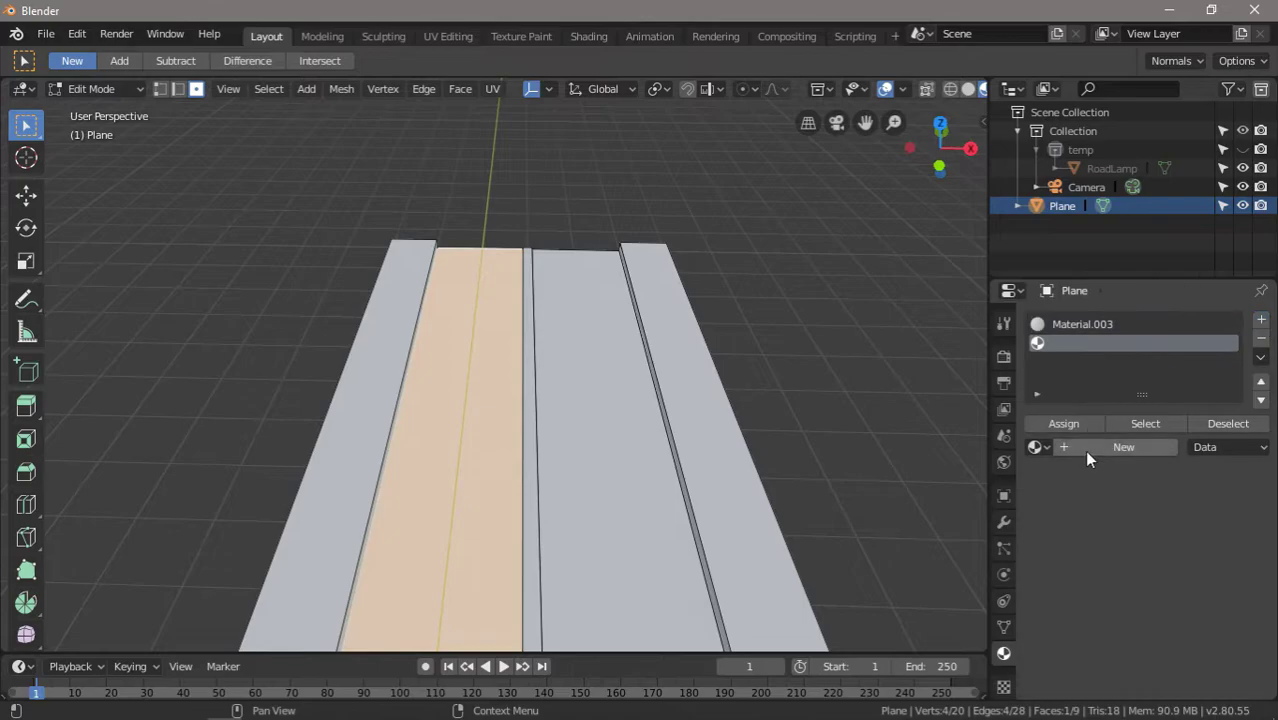
click(1084, 450)
click(1260, 476)
click(936, 330)
click(1245, 499)
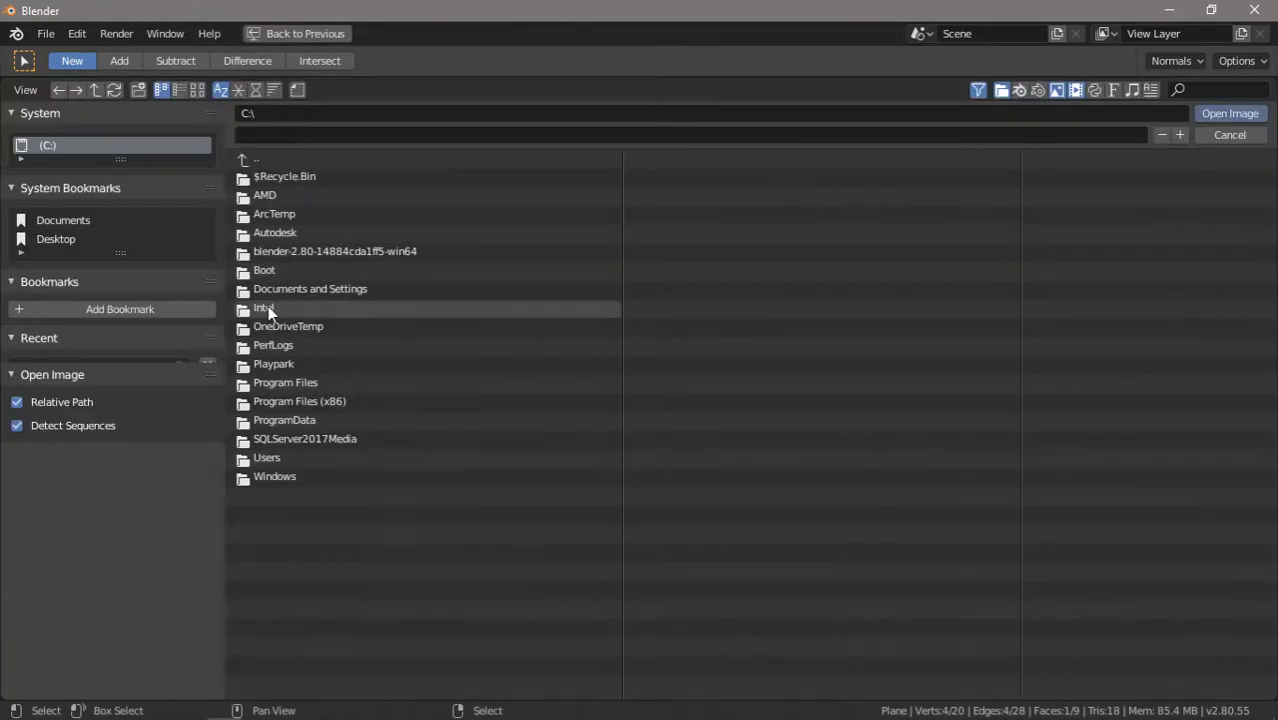
double_click(287, 232)
click(1230, 113)
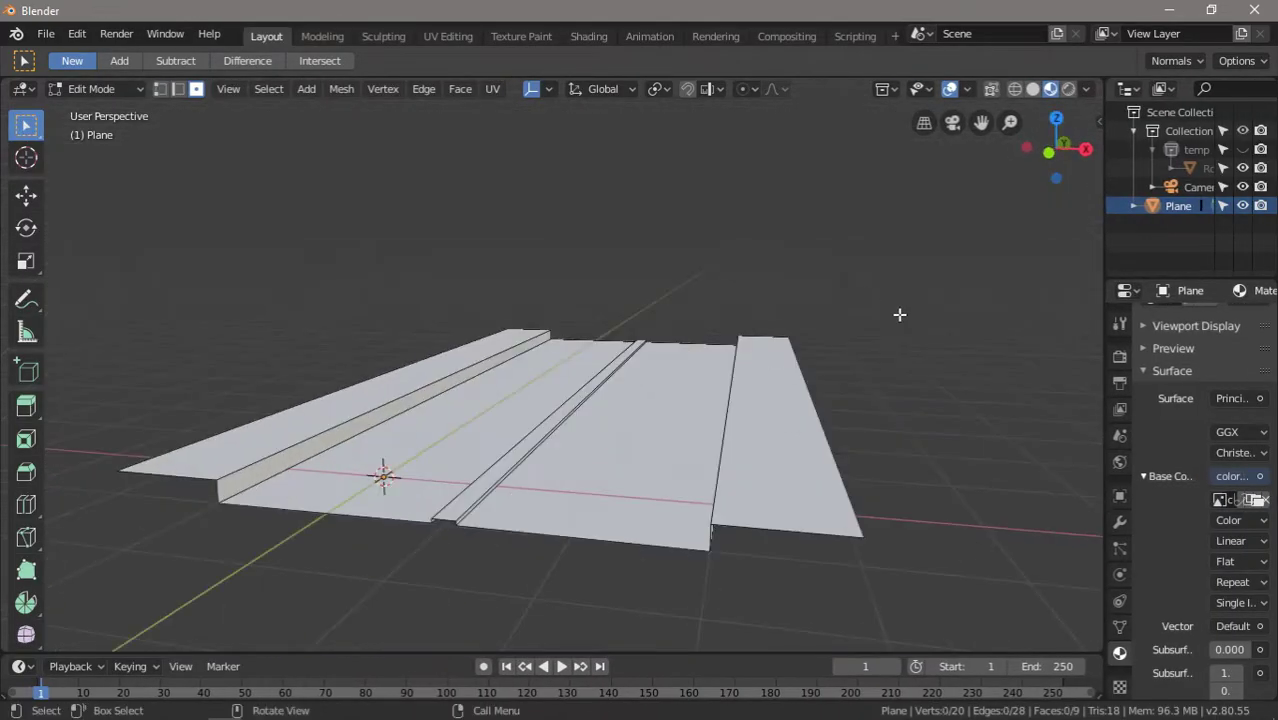
Show color.png behind the UVs and stretch the strip's UVs to cover the road image.
click(448, 36)
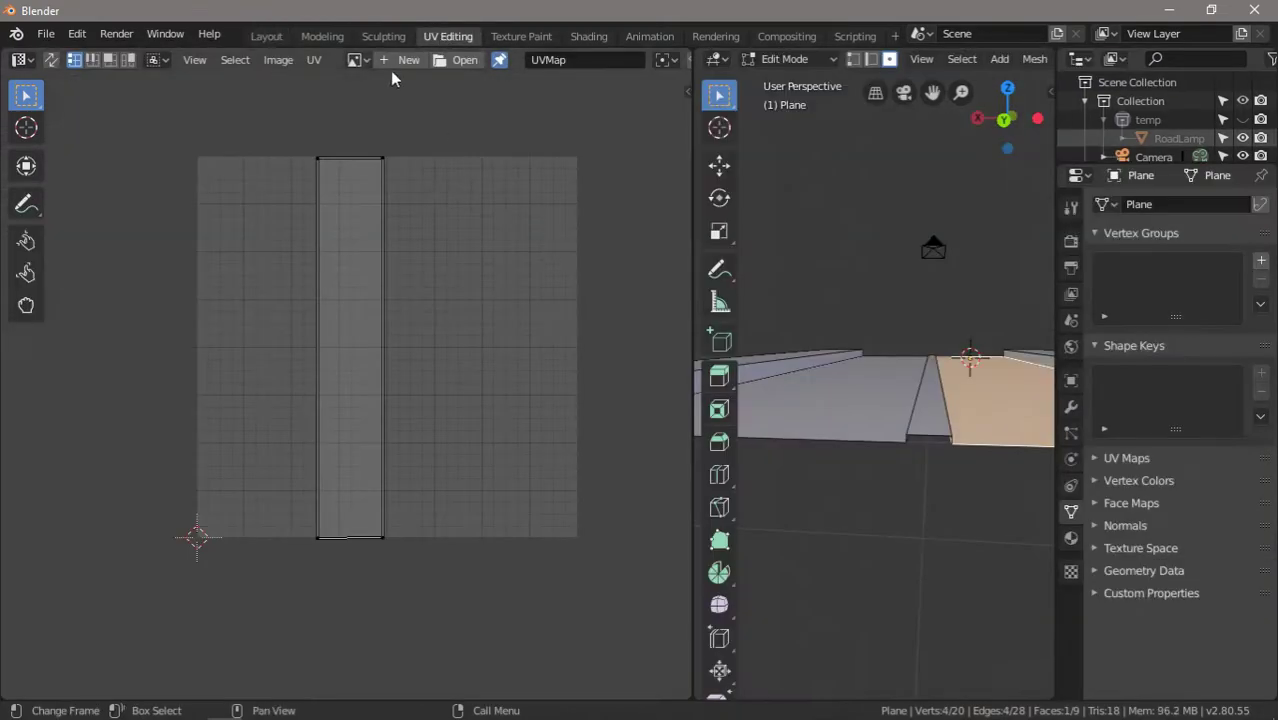
click(356, 59)
click(430, 167)
click(288, 258)
scroll(288, 258, up, 3)
scroll(442, 648, up, 2)
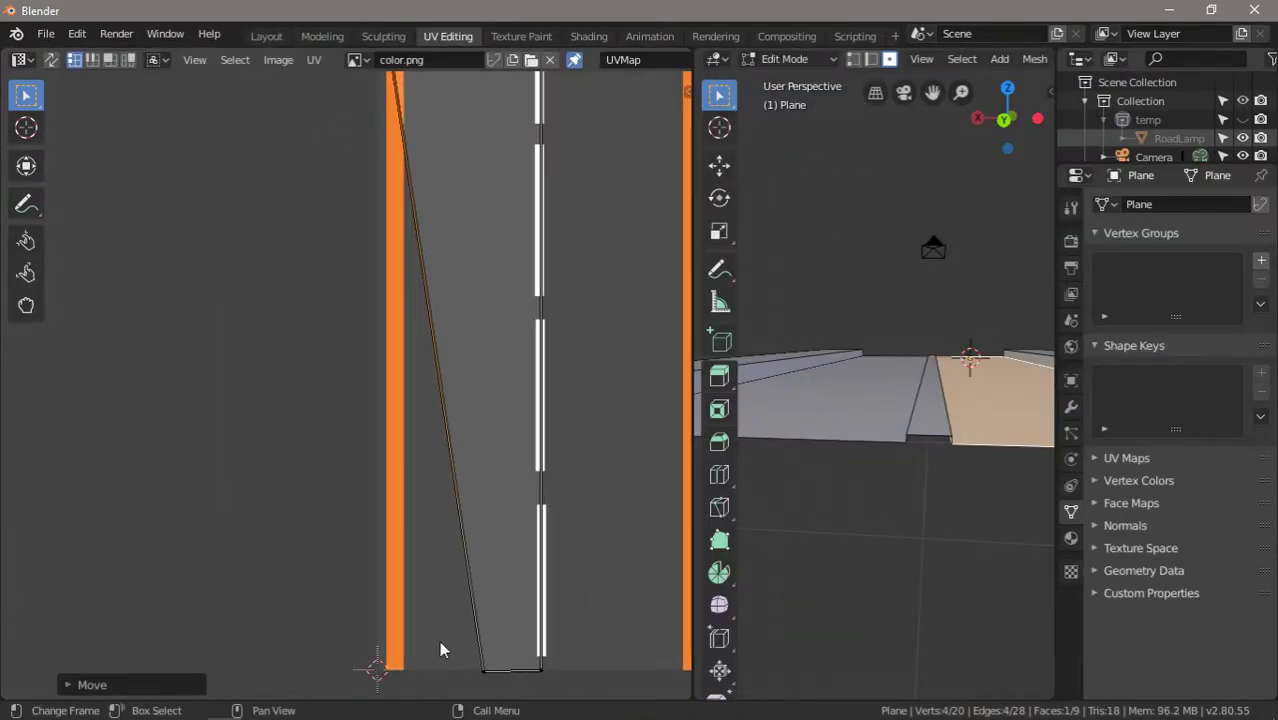
key(g)
click(475, 561)
scroll(475, 561, down, 4)
key(g)
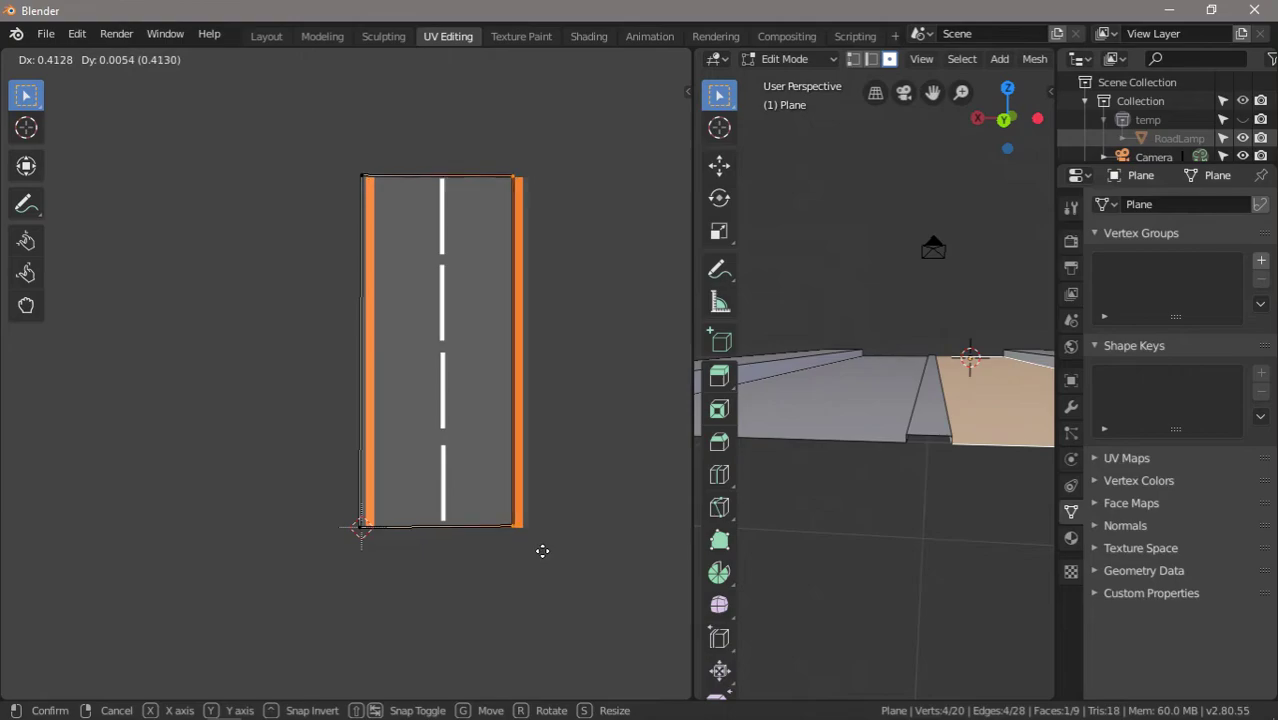
Re-enter edit mode and move the strip's UVs onto the road texture.
click(266, 36)
scroll(694, 468, down, 4)
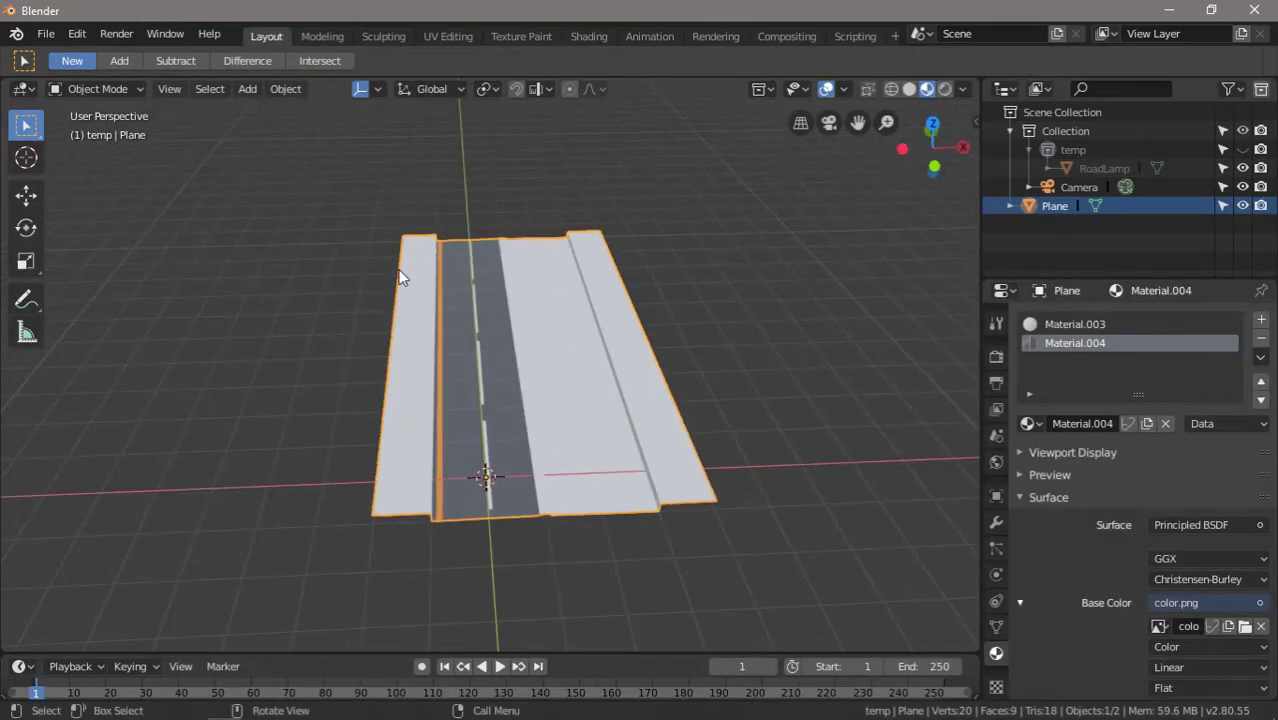
key(Tab)
click(1057, 424)
click(447, 36)
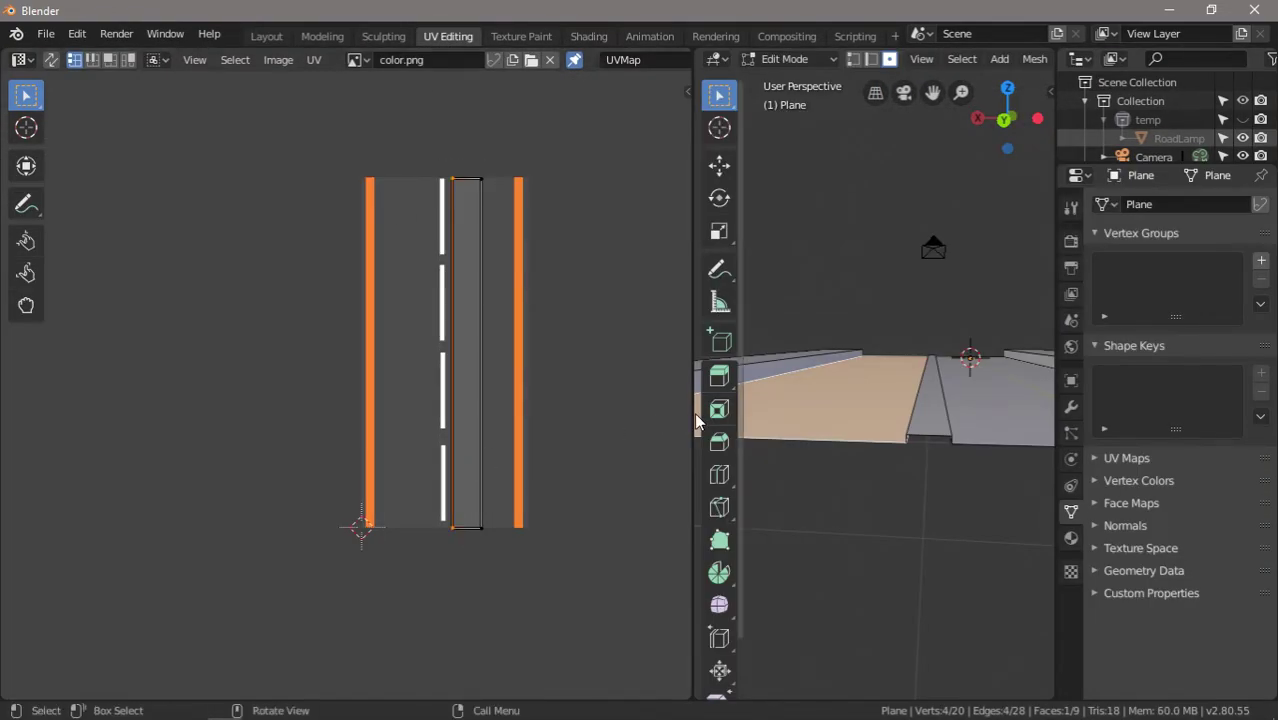
drag(697, 420, 595, 399)
key(g)
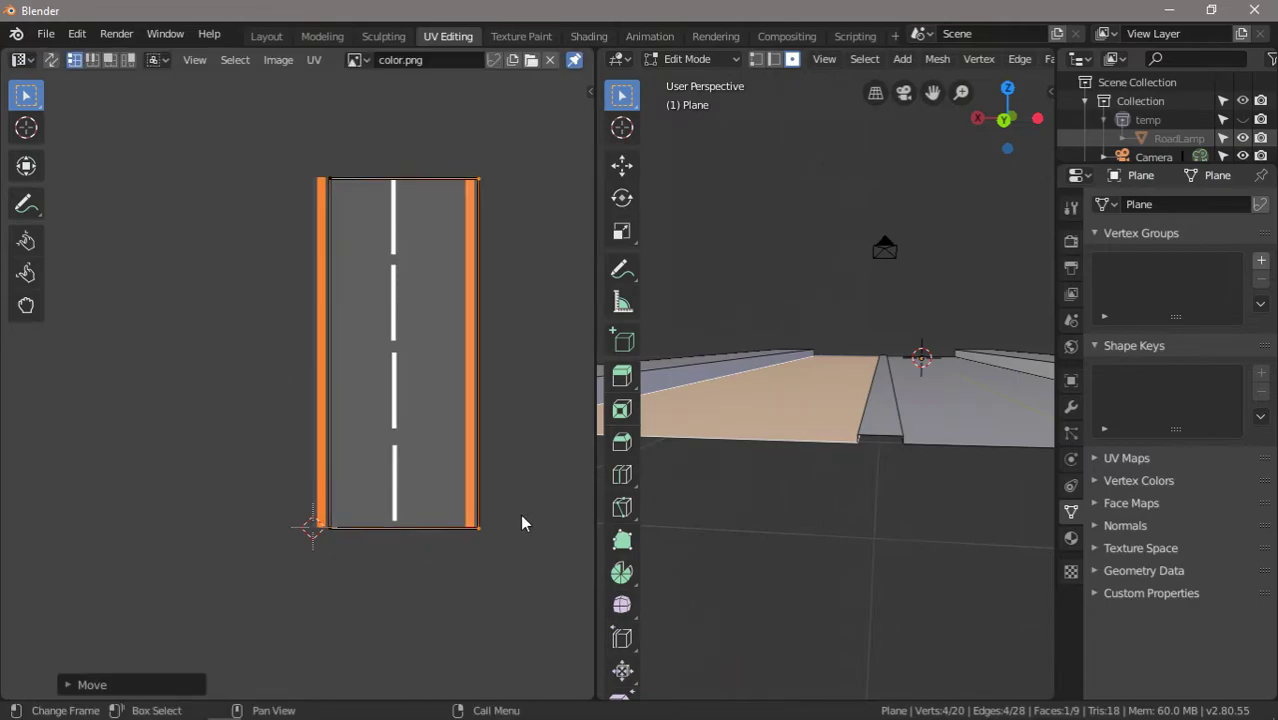
Back in Layout, orbit to check the grey lanes, orange edges and white dashes.
click(266, 36)
mouse_move(679, 360)
middle_down()
mouse_move(807, 362)
mouse_move(408, 408)
mouse_move(614, 427)
middle_up()
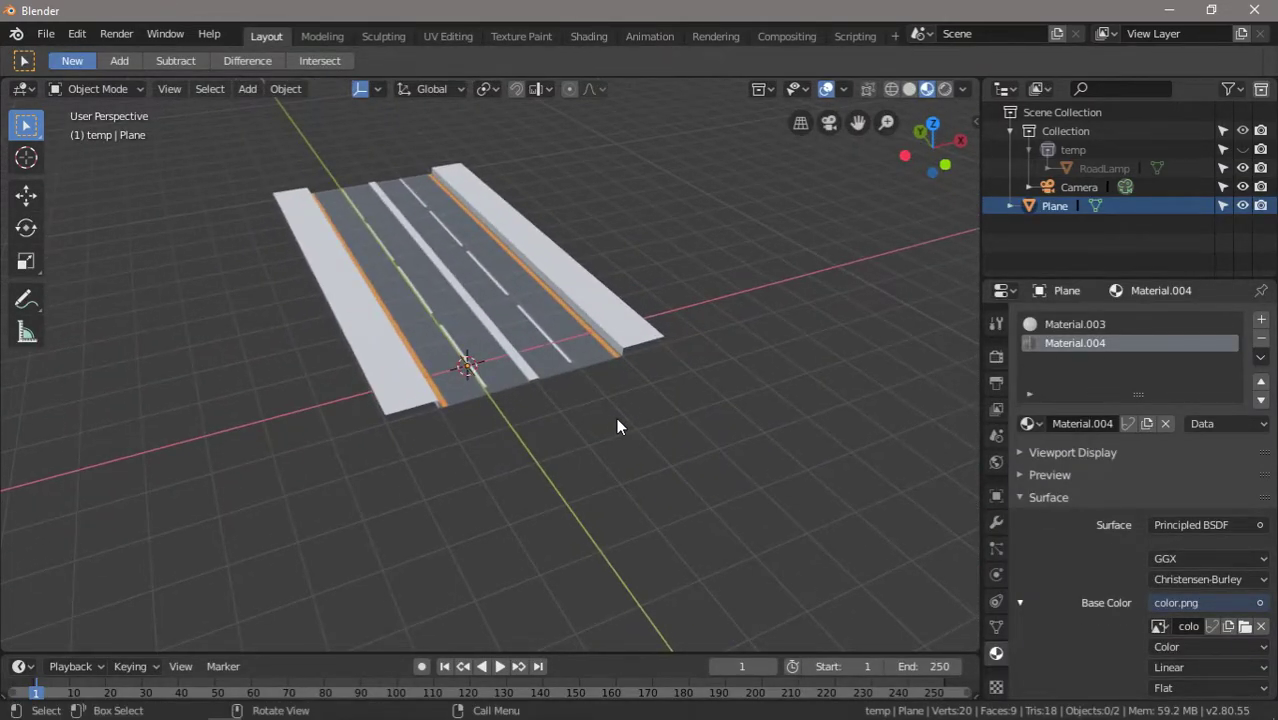
scroll(615, 417, up, 3)
Rename the second material slot's material to Road.
key(Tab)
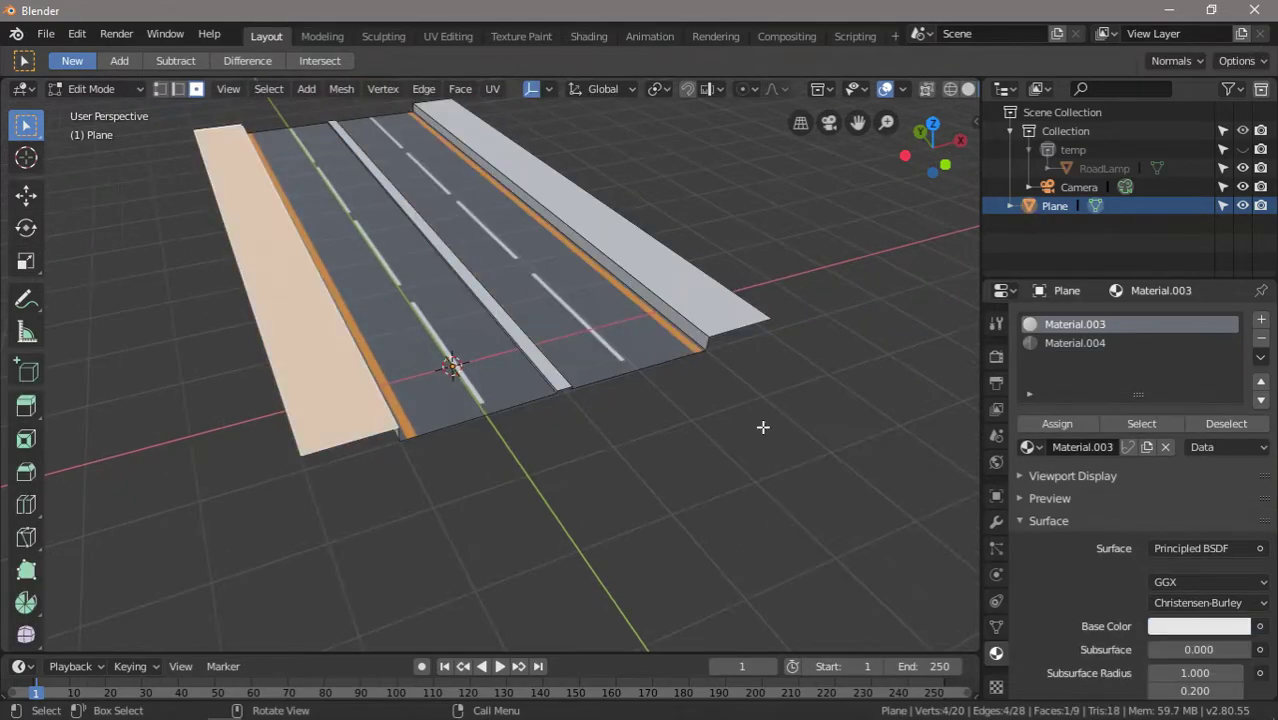
middle_drag(765, 425, 820, 400)
click(1261, 319)
double_click(1092, 343)
Add a third slot with a new footpath material and assign it to the footpath.
click(1063, 372)
click(1083, 446)
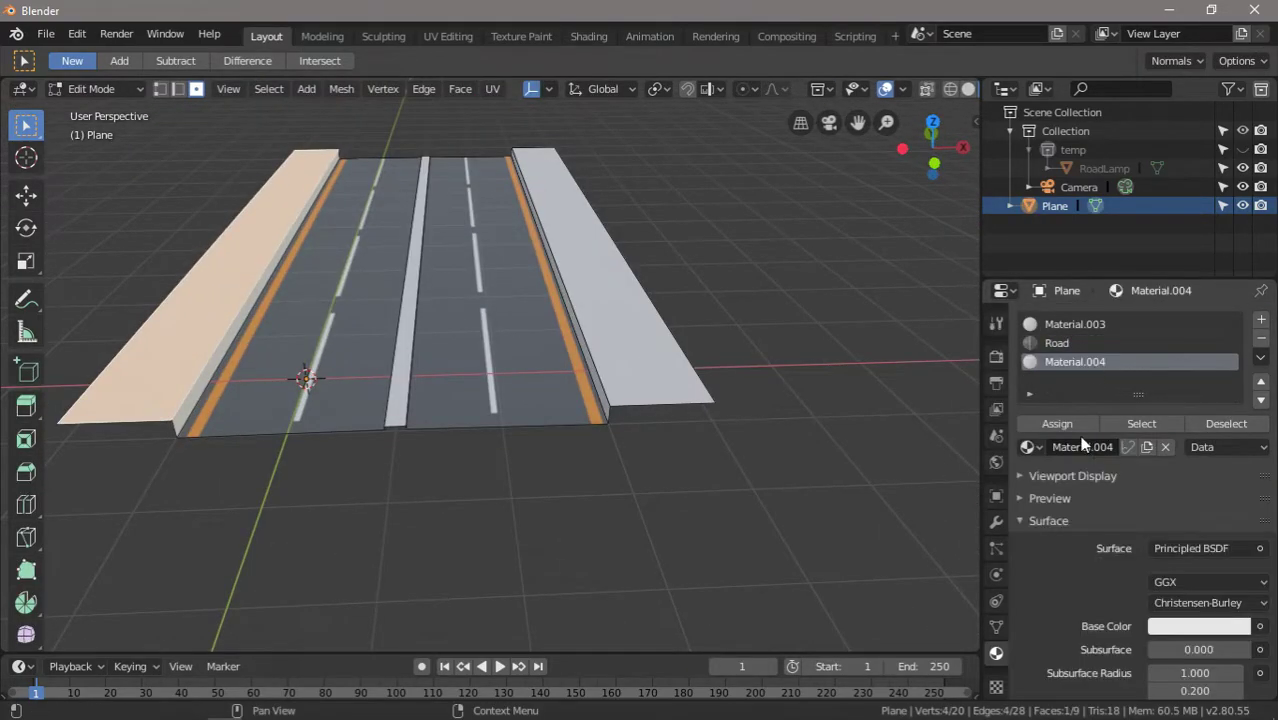
text(h)
key(Return)
scroll(1083, 410, down, 1)
click(1058, 385)
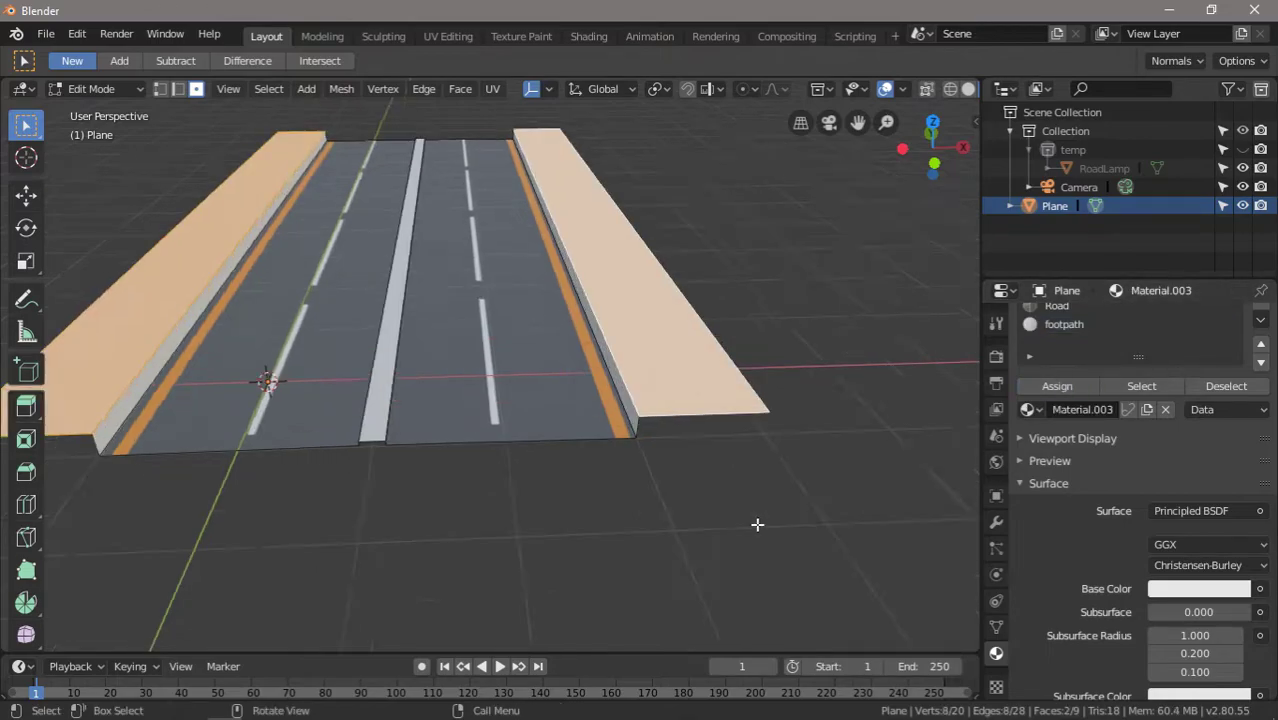
Set the footpath Base Color to an Image Texture loaded from color.jpg.
click(1260, 551)
click(883, 384)
double_click(274, 200)
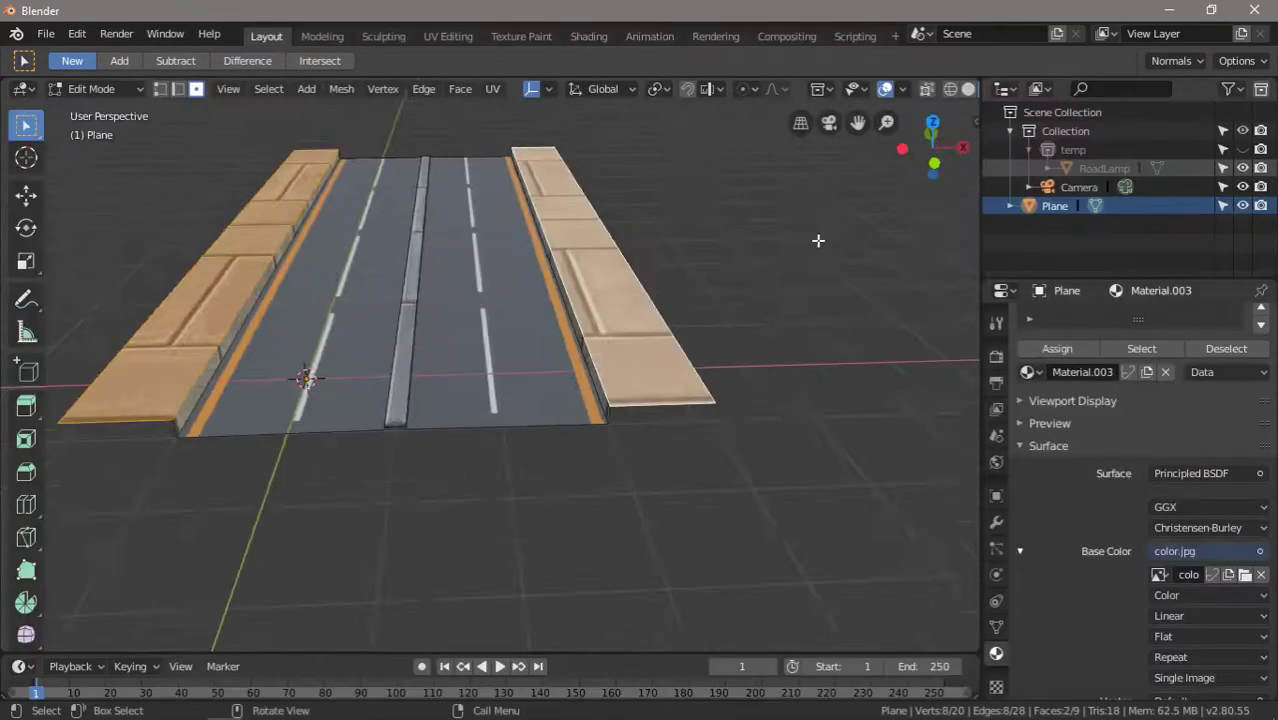
In Shading, add a Mapping node driven by the UV coordinates.
click(588, 36)
key(shift+a)
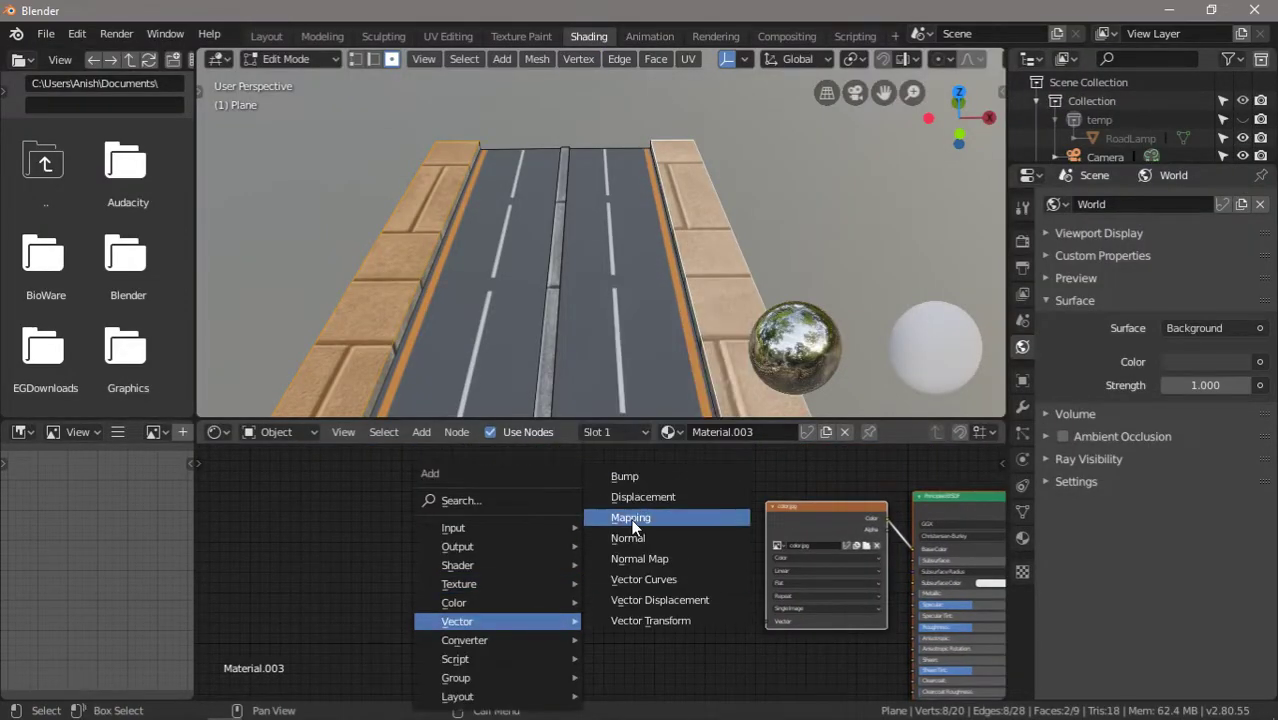
click(534, 539)
drag(534, 540, 590, 638)
scroll(600, 300, down, 3)
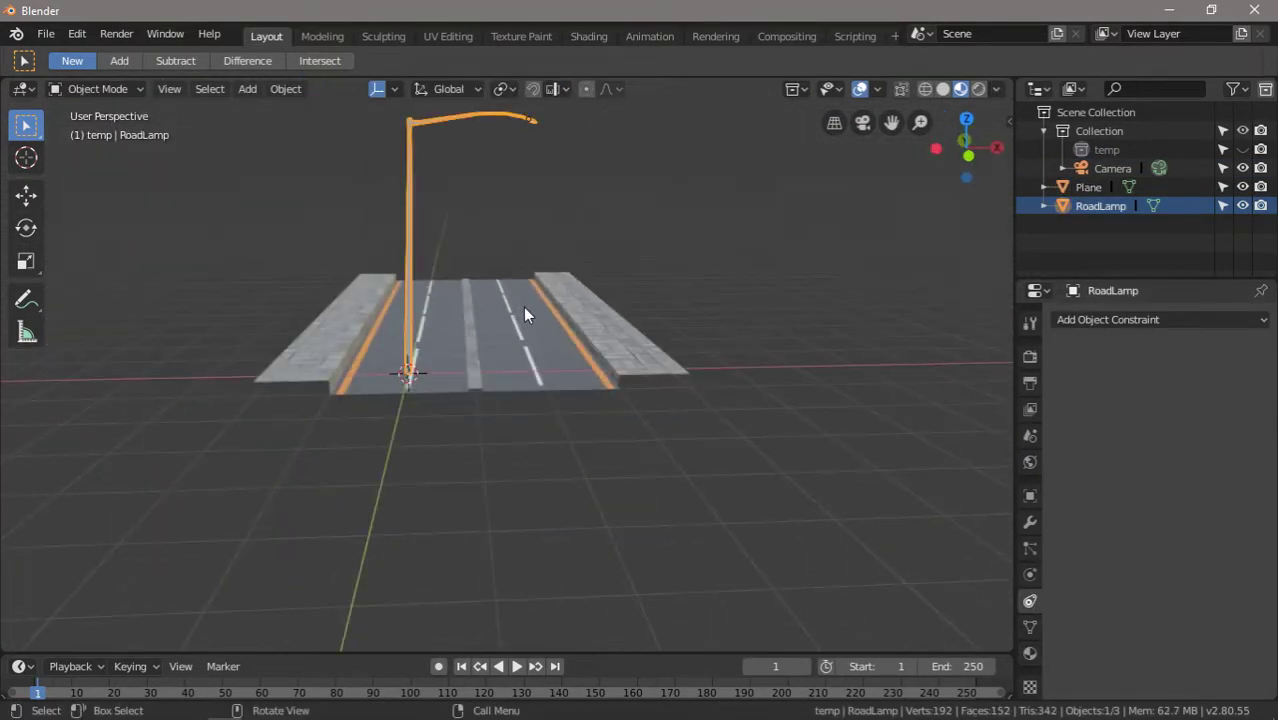
Scale the RoadLamp down and place it on the central divider.
key(g)
click(641, 402)
key(s)
click(752, 410)
middle_drag(752, 417, 630, 414)
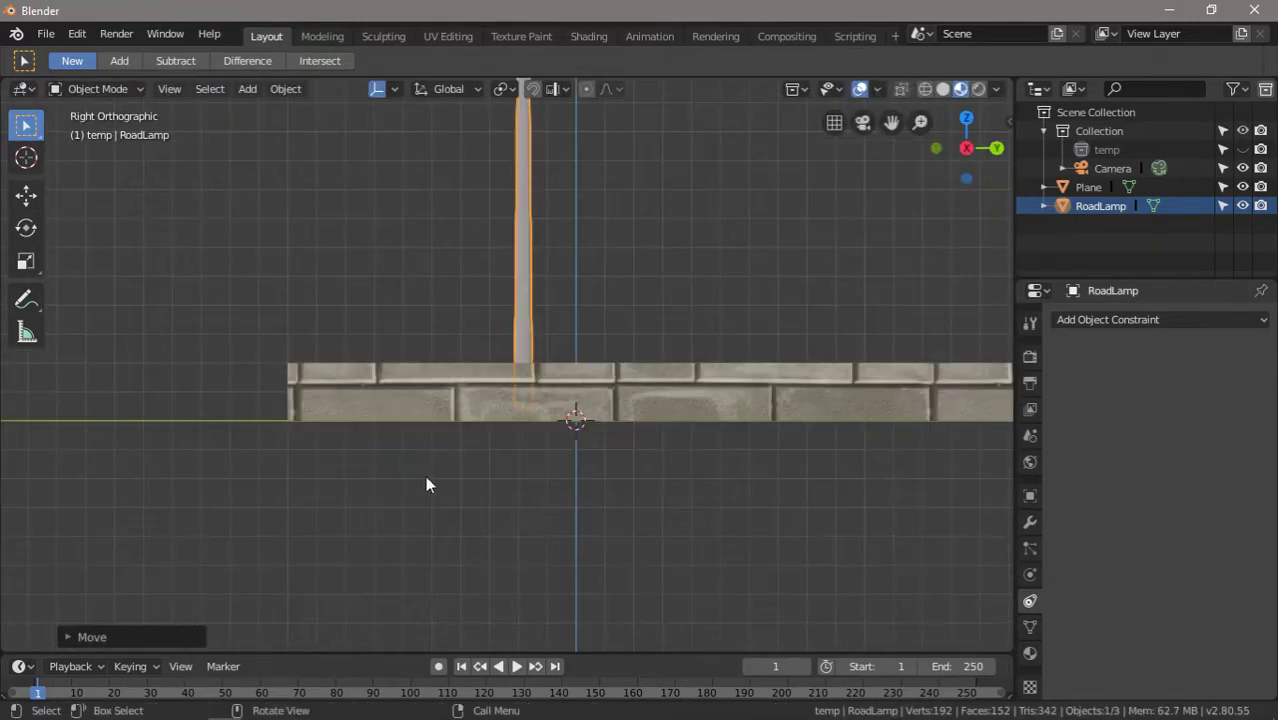
Make the first linked lamp copies along Y, spaced evenly beside the original.
key(alt+d)
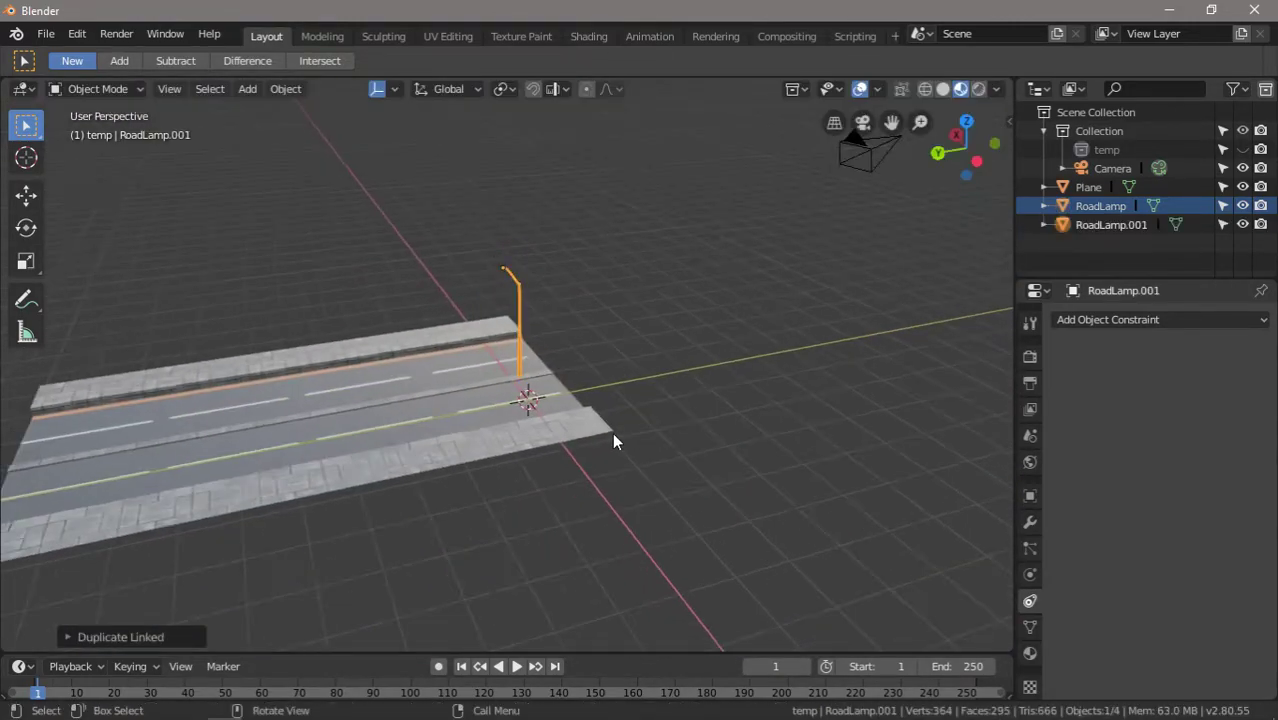
key(KP_3)
key(alt+d)
key(y)
click(812, 470)
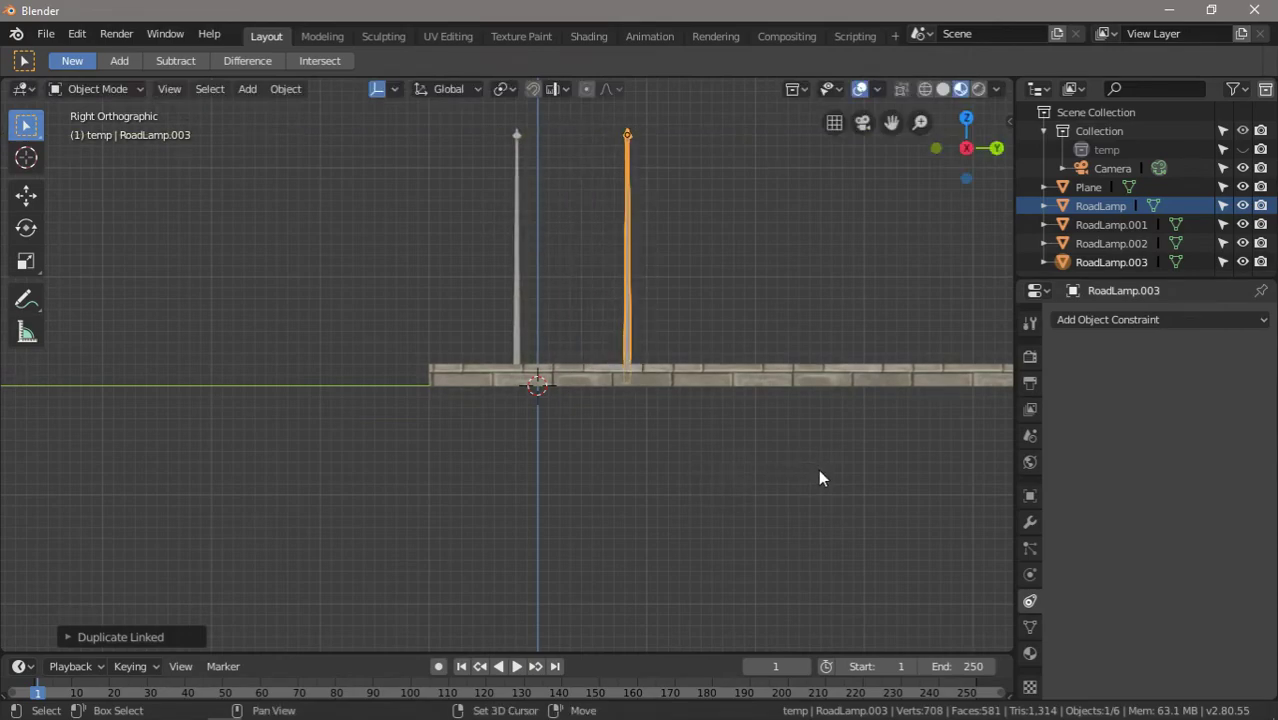
key(Home)
key(g)
key(y)
key(Return)
Add more linked lamp copies further along the divider.
key(alt+d)
key(y)
click(319, 365)
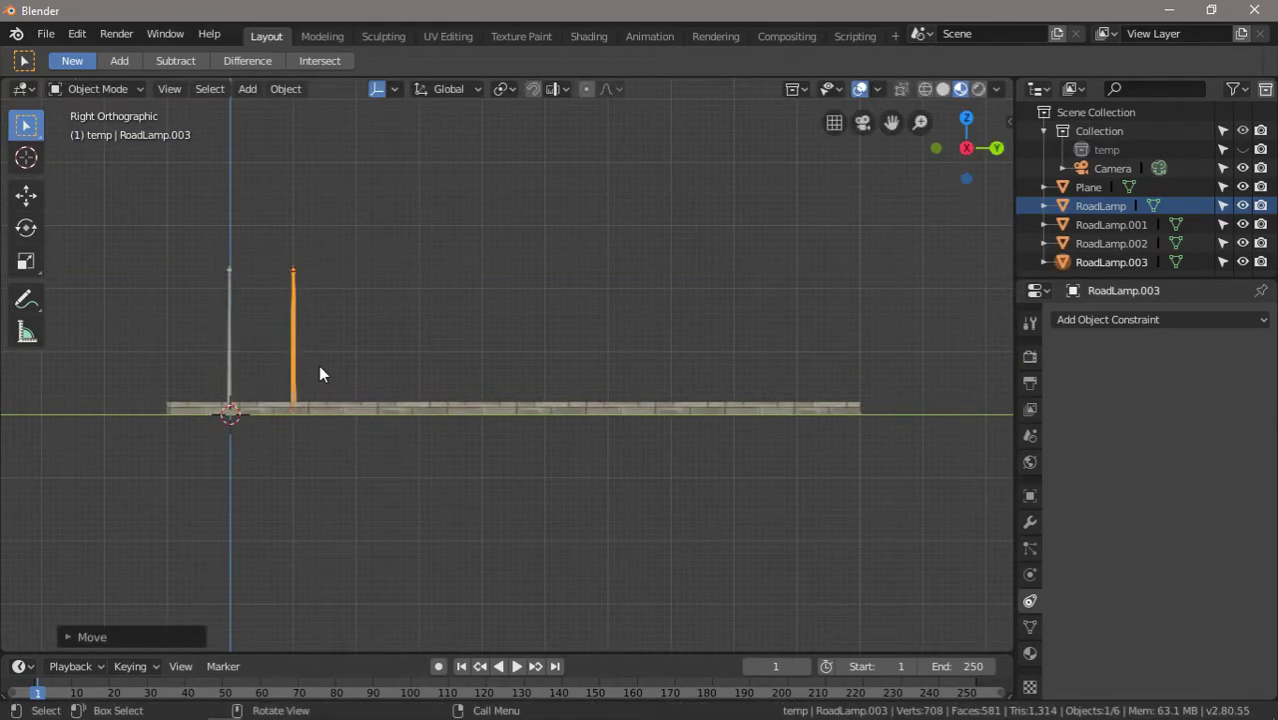
key(alt+d)
key(y)
click(375, 362)
key(alt+d)
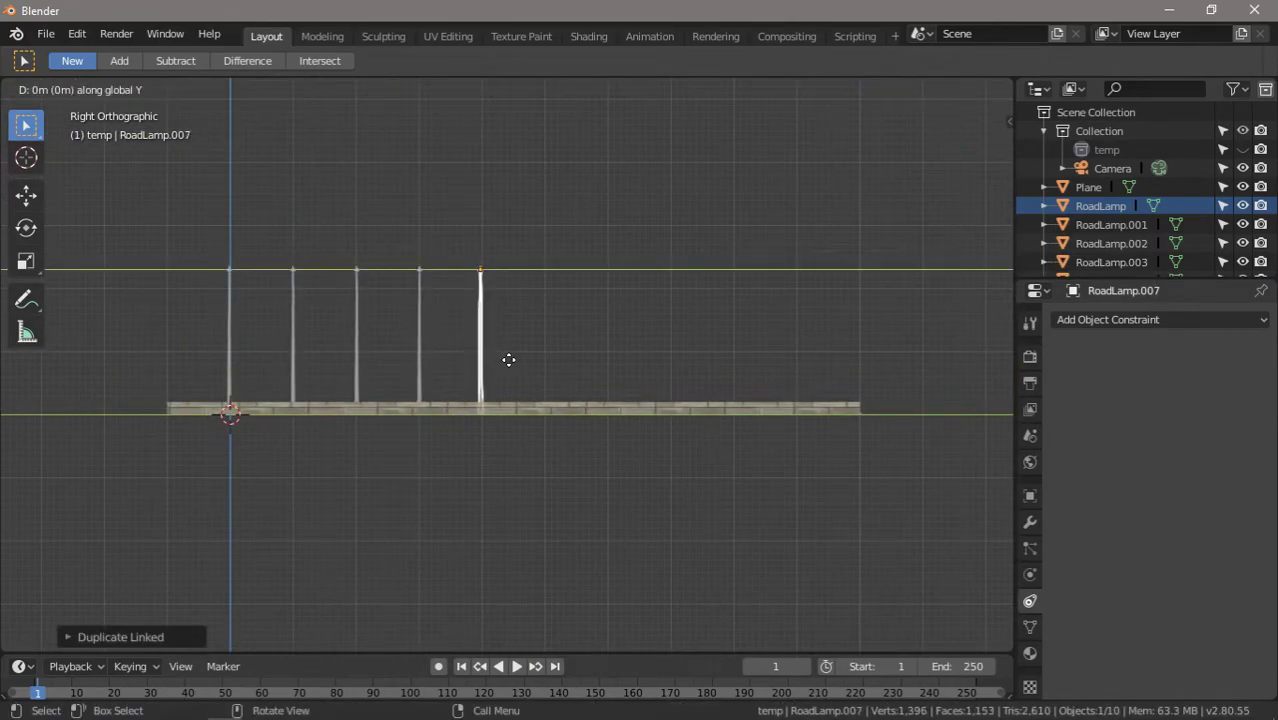
Turn a lamp 180° so it faces the opposite carriageway.
mouse_move(761, 370)
middle_down()
mouse_move(729, 515)
mouse_move(702, 513)
mouse_move(837, 459)
middle_up()
click(837, 459)
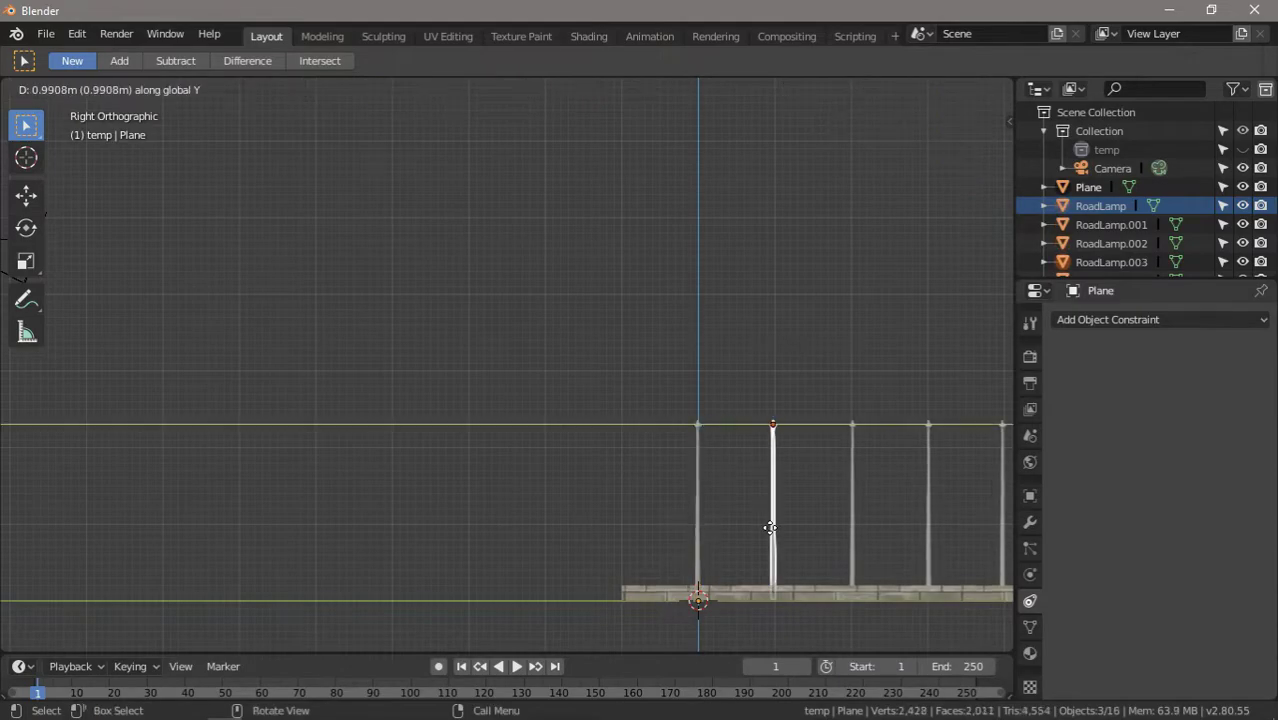
key(Tab)
mouse_move(665, 537)
middle_down()
mouse_move(827, 466)
mouse_move(672, 543)
middle_up()
right_click(603, 470)
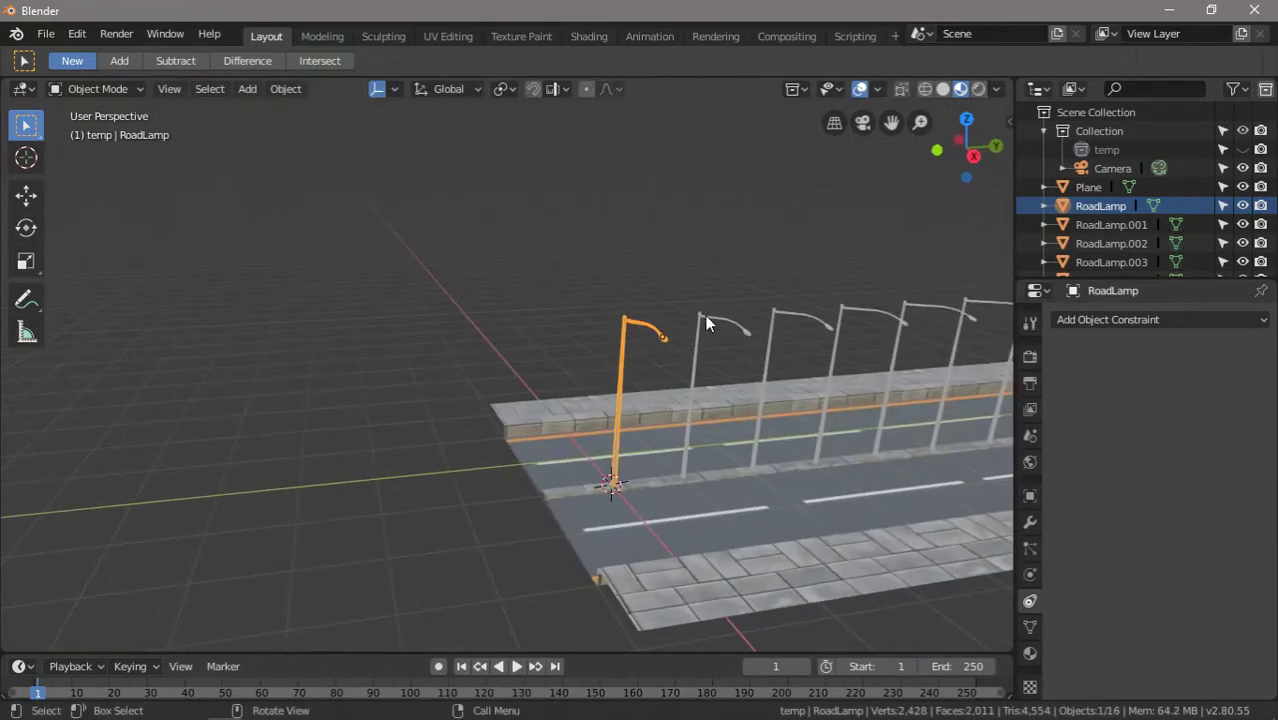
click(705, 317)
key(r)
key(Return)
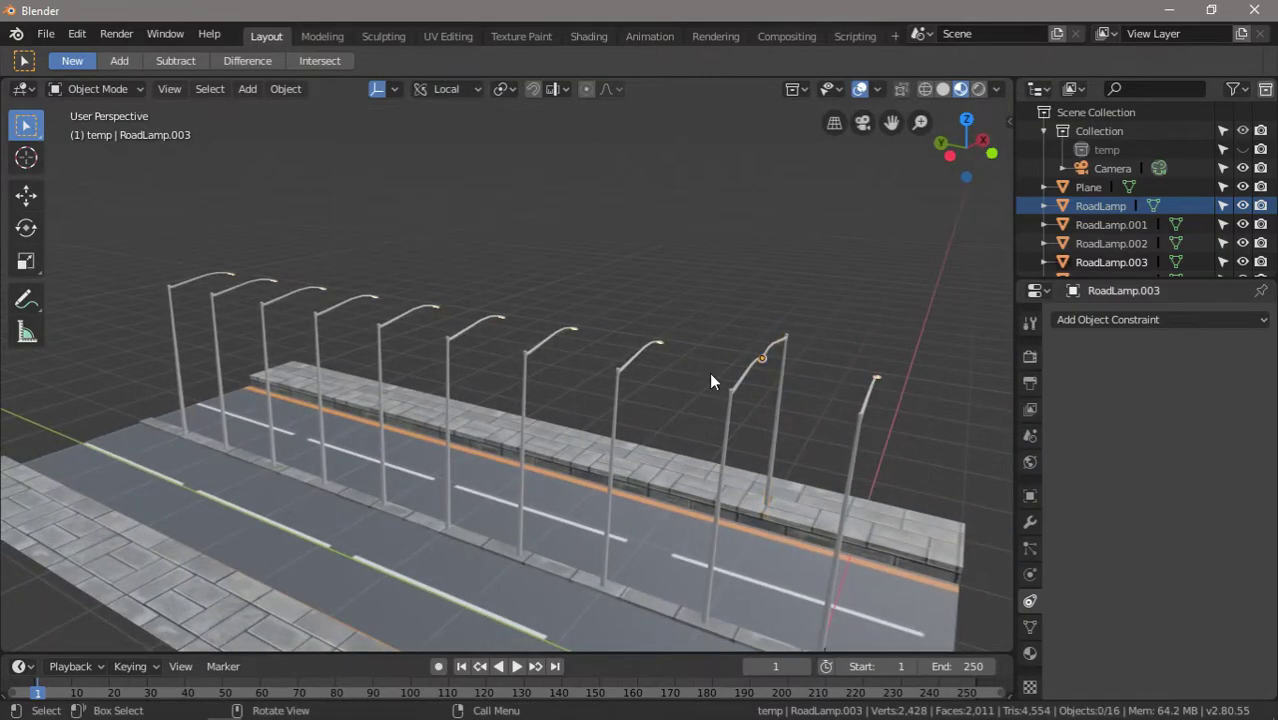
Rotate the selected lamps, move them into line, and remove the extra lamp.
mouse_move(709, 372)
middle_down()
mouse_move(549, 493)
mouse_move(807, 369)
middle_up()
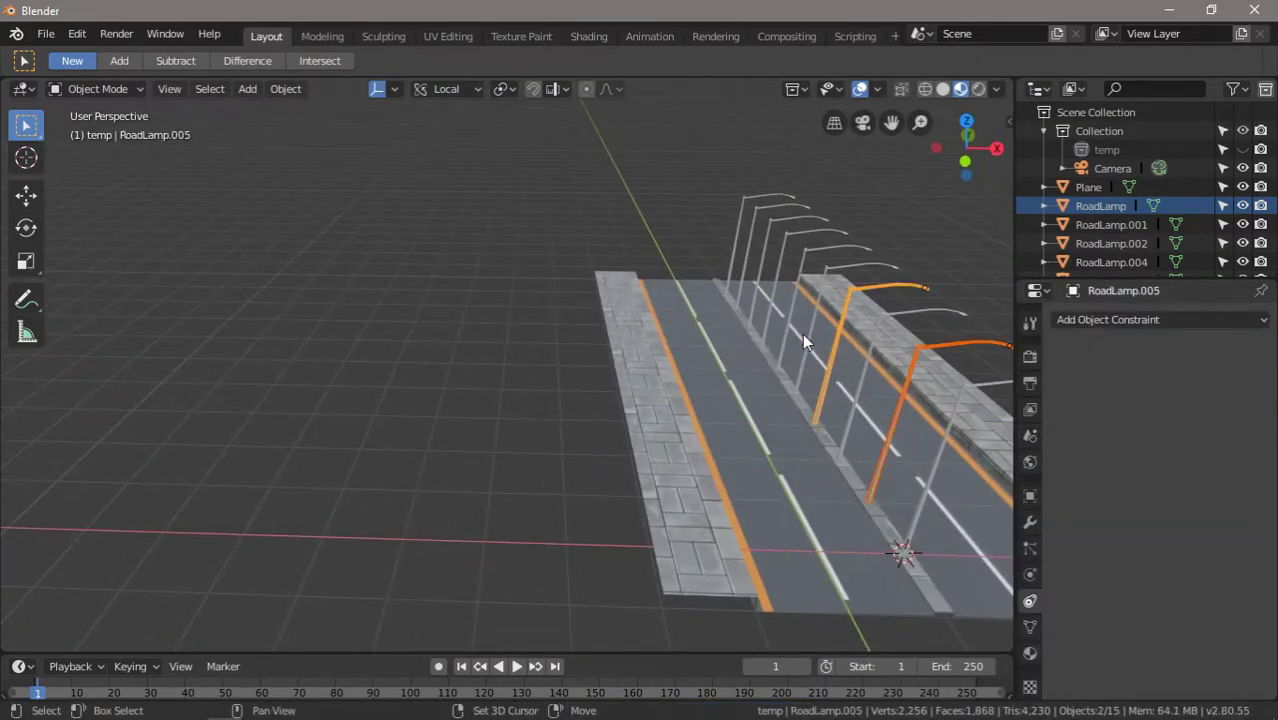
key(r)
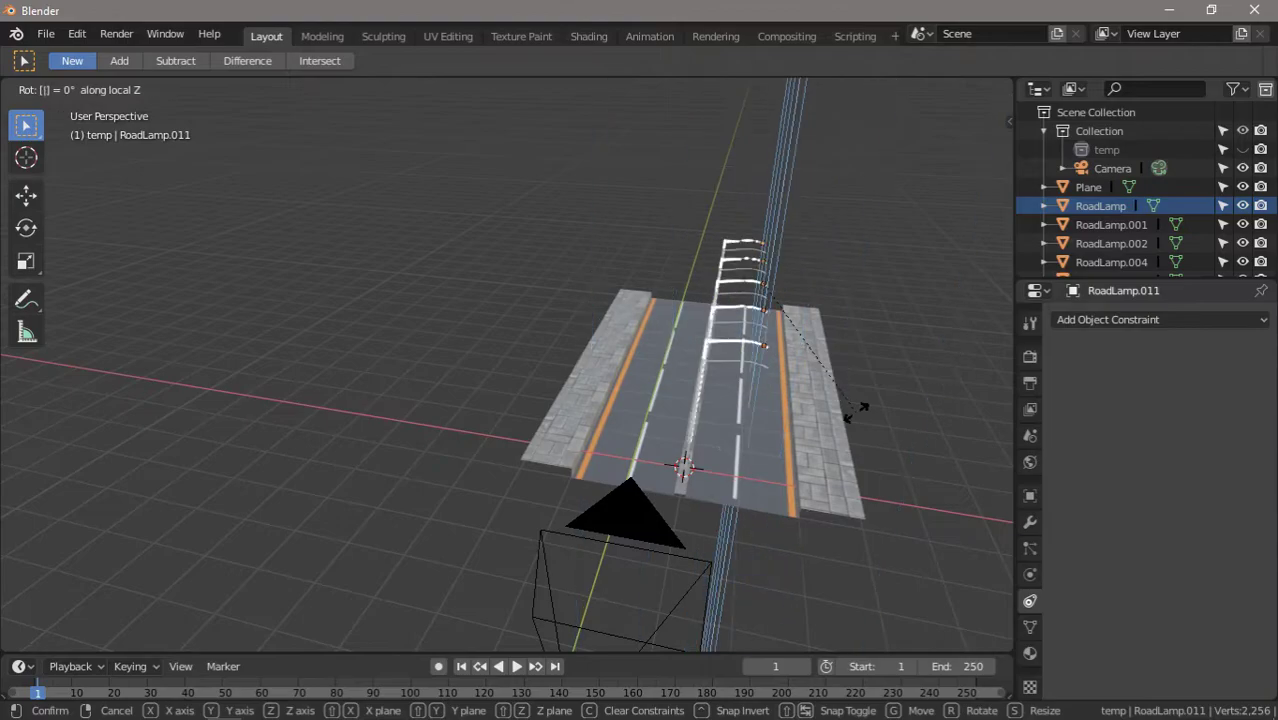
key(Return)
key(ctrl+KP_1)
key(g)
click(752, 413)
mouse_move(752, 413)
middle_down()
mouse_move(528, 565)
mouse_move(590, 610)
mouse_move(673, 414)
middle_up()
key(ctrl+z)
Switch the viewport to Rendered shading and orbit to a high view of the road.
middle_drag(776, 430, 978, 92)
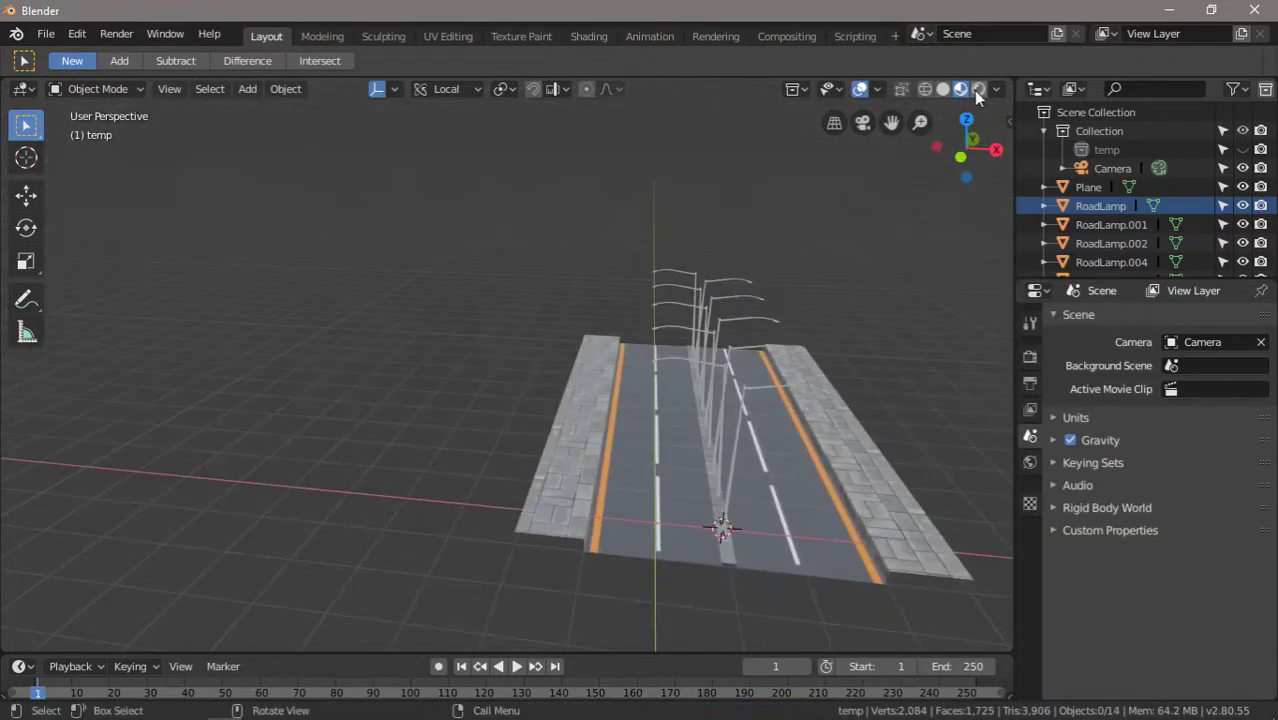
click(978, 92)
mouse_move(613, 431)
middle_down()
mouse_move(850, 399)
mouse_move(733, 401)
mouse_move(641, 283)
mouse_move(459, 478)
middle_up()
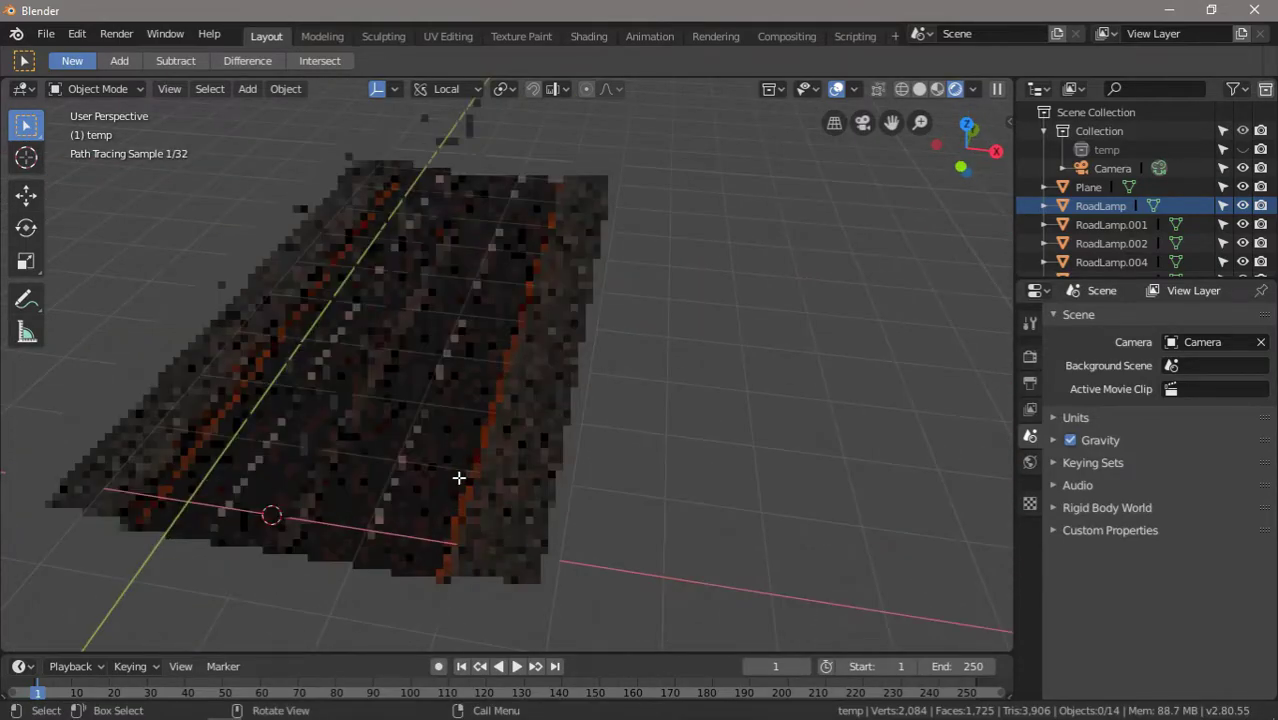
Inspect the lamp head's Emission material in local view, then return to the full road scene.
key(Tab)
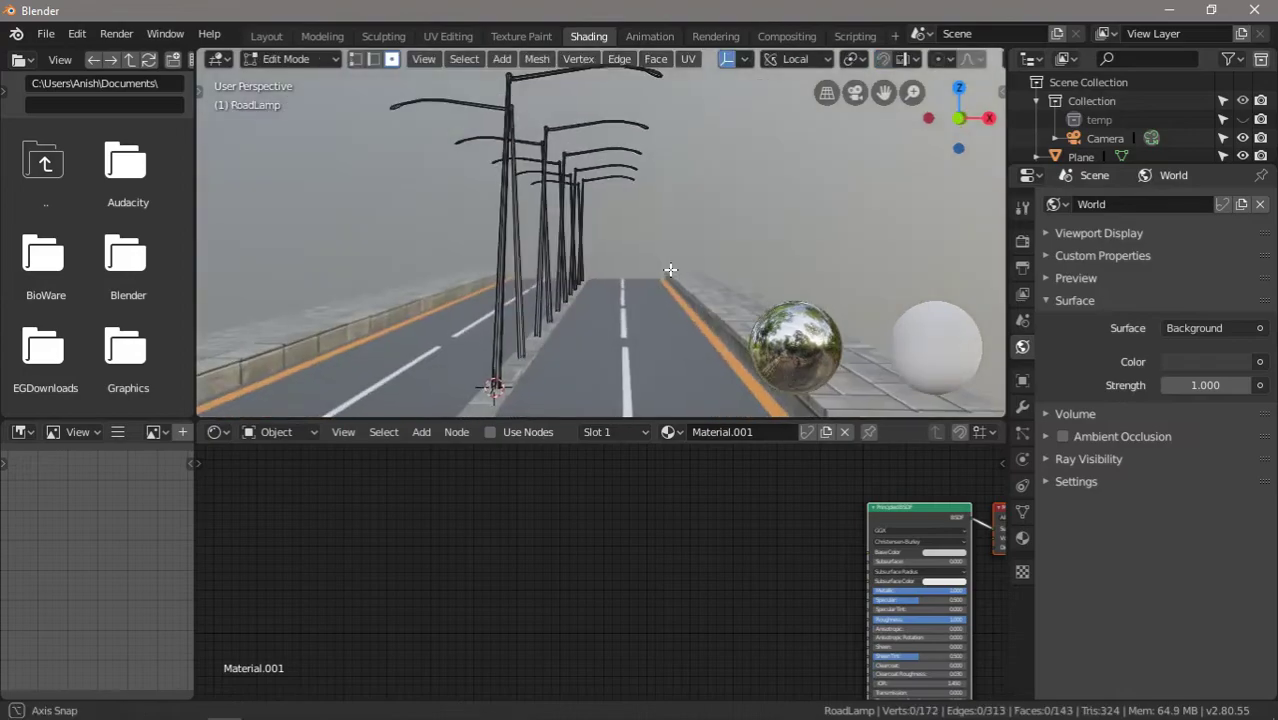
key(KP_Divide)
scroll(723, 478, down, 3)
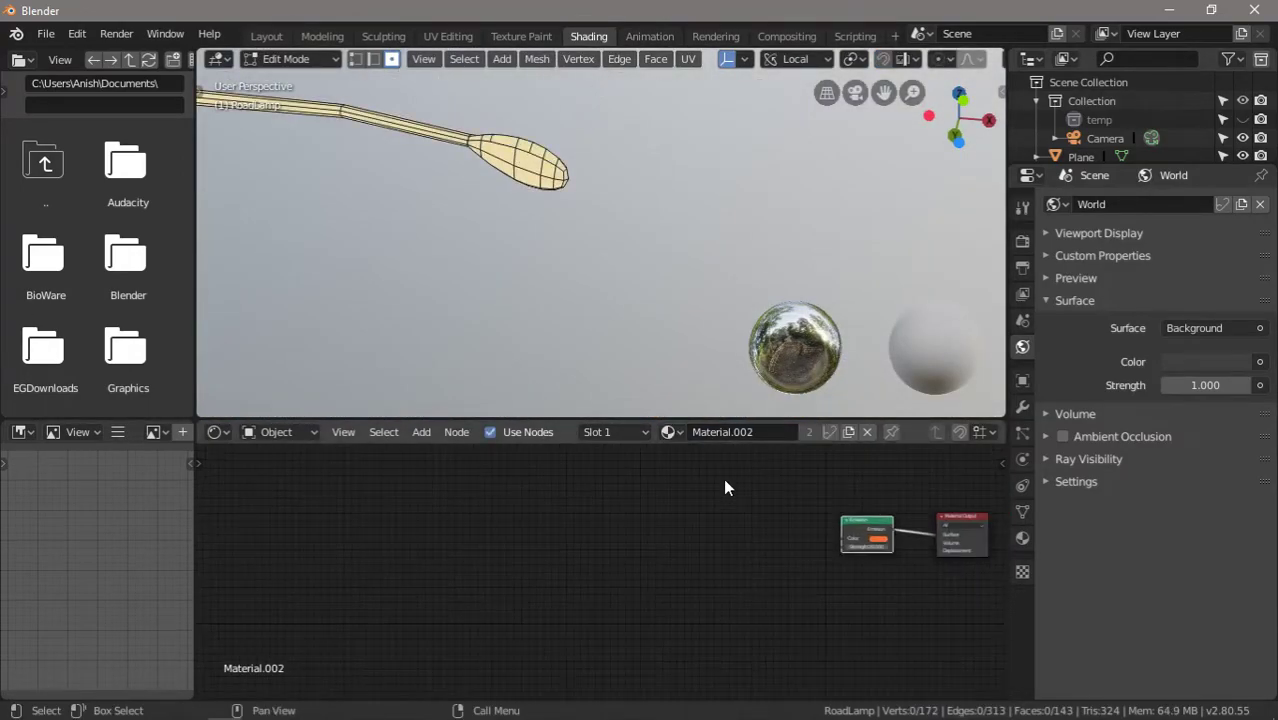
key(Home)
scroll(561, 349, down, 8)
key(KP_Divide)
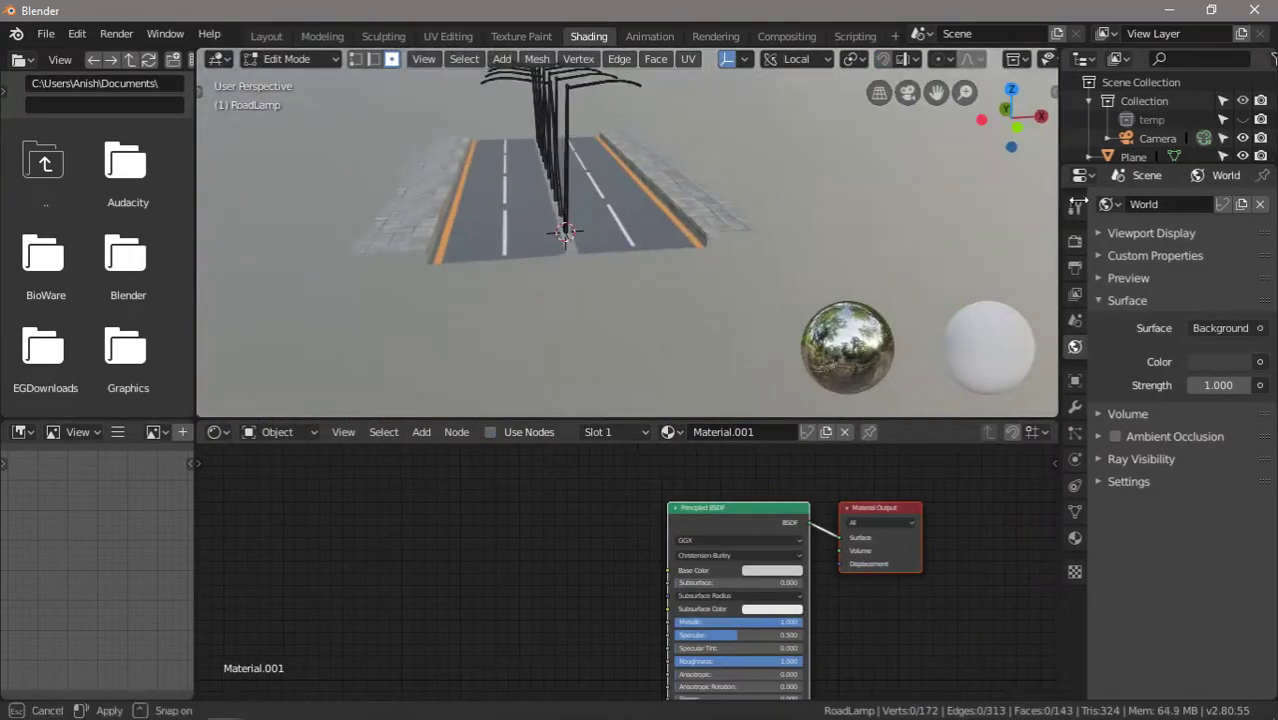
drag(1007, 300, 1236, 300)
scroll(913, 165, down, 3)
Reframe the camera on the lamp-lined road with Lock Camera to View, then render with F12.
click(270, 37)
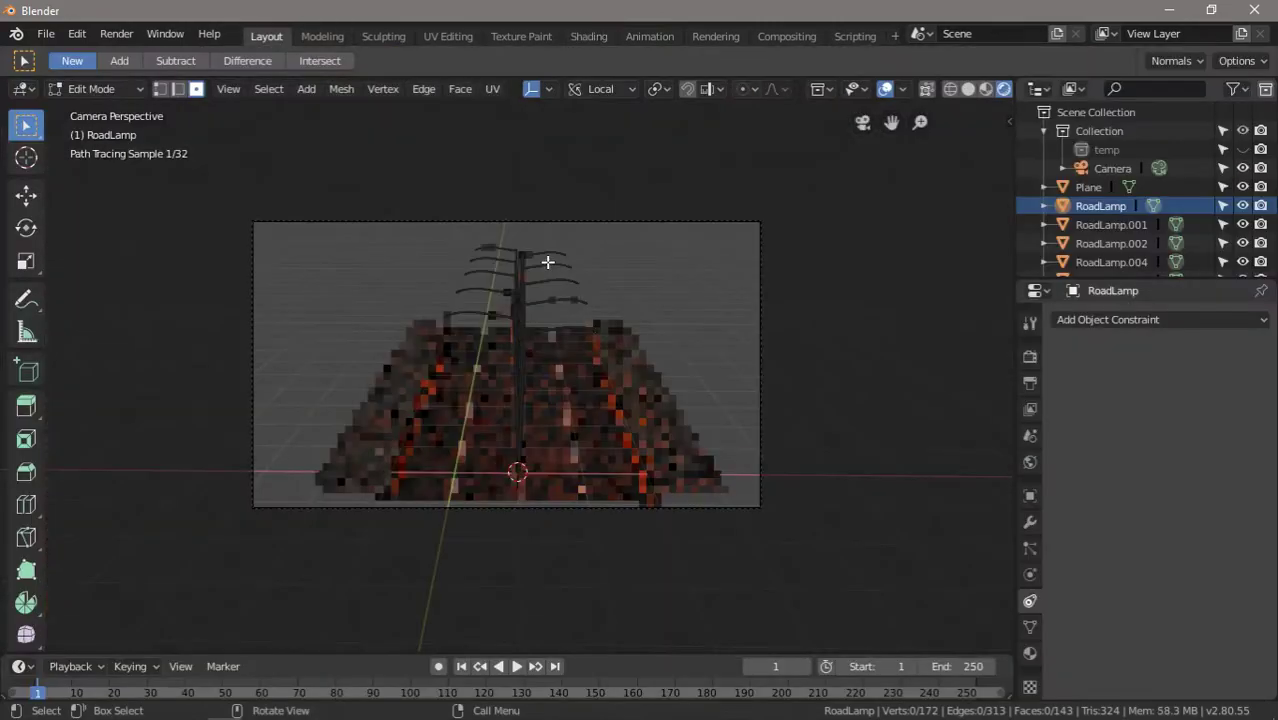
key(n)
mouse_move(607, 345)
middle_down()
mouse_move(727, 390)
mouse_move(773, 391)
mouse_move(588, 516)
middle_up()
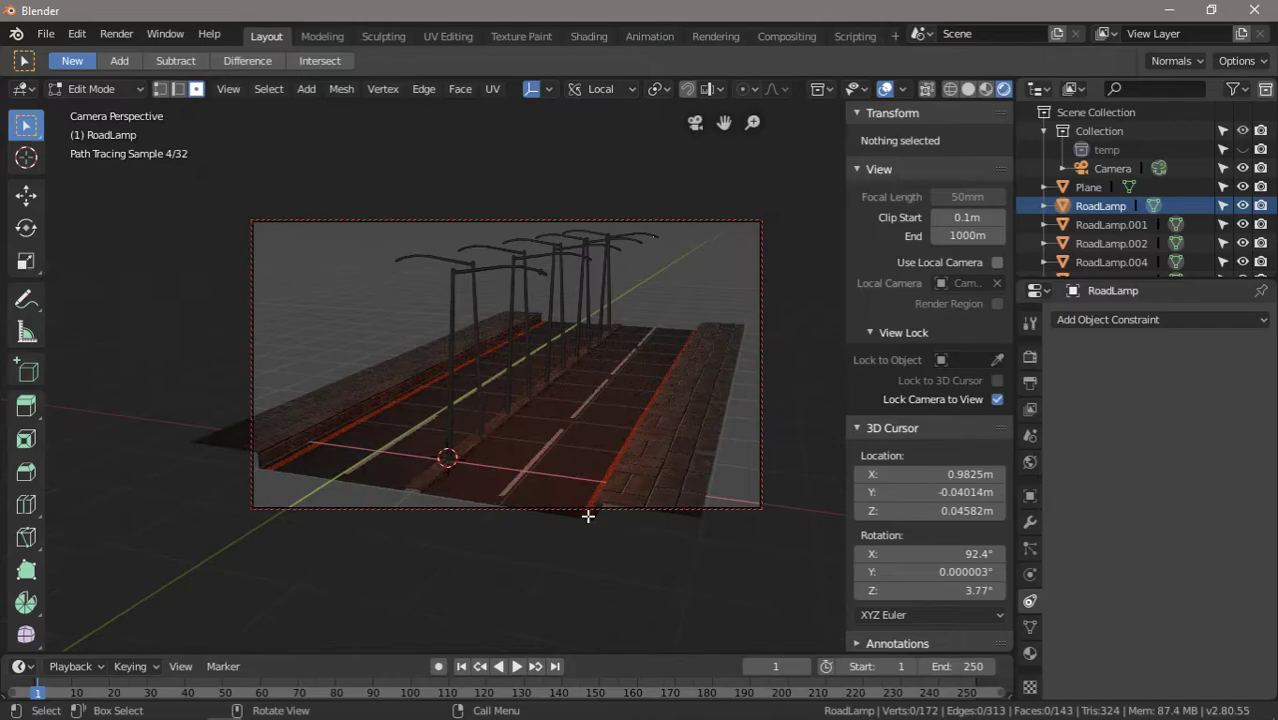
key(F12)
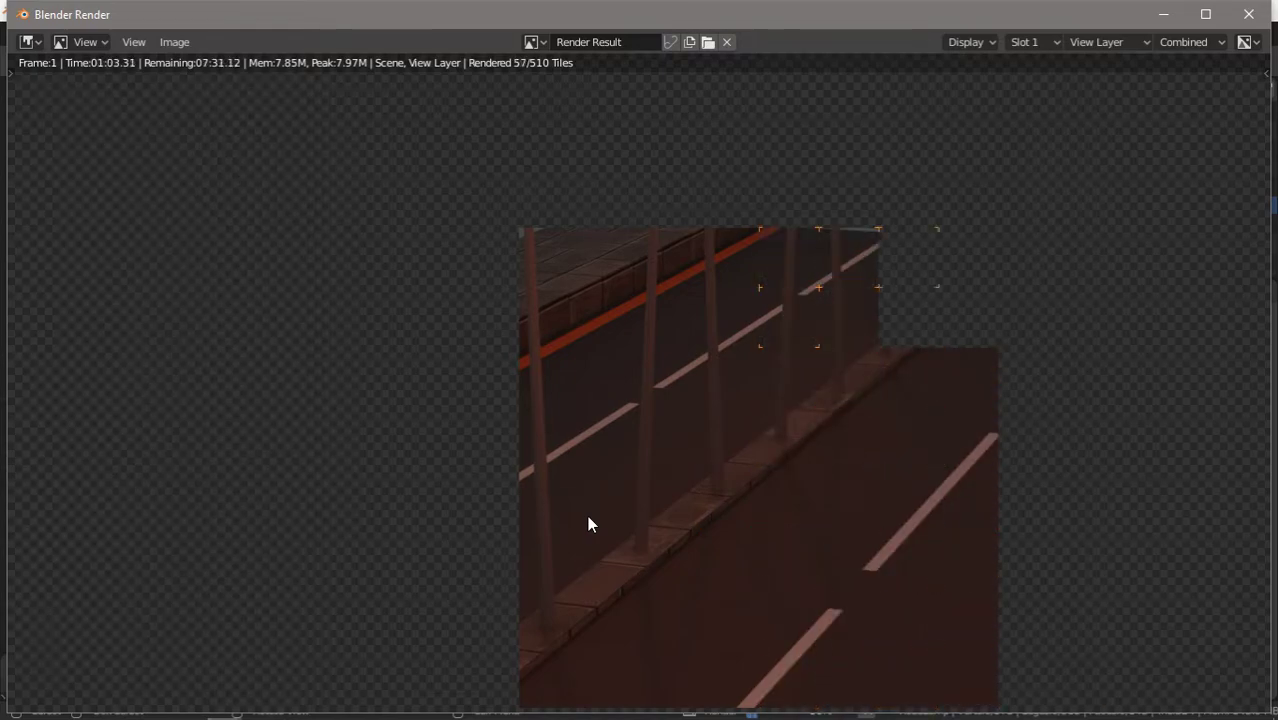
Once the render completes, open Image > Save As to store it as PNG in the road folder.
scroll(523, 601, down, 3)
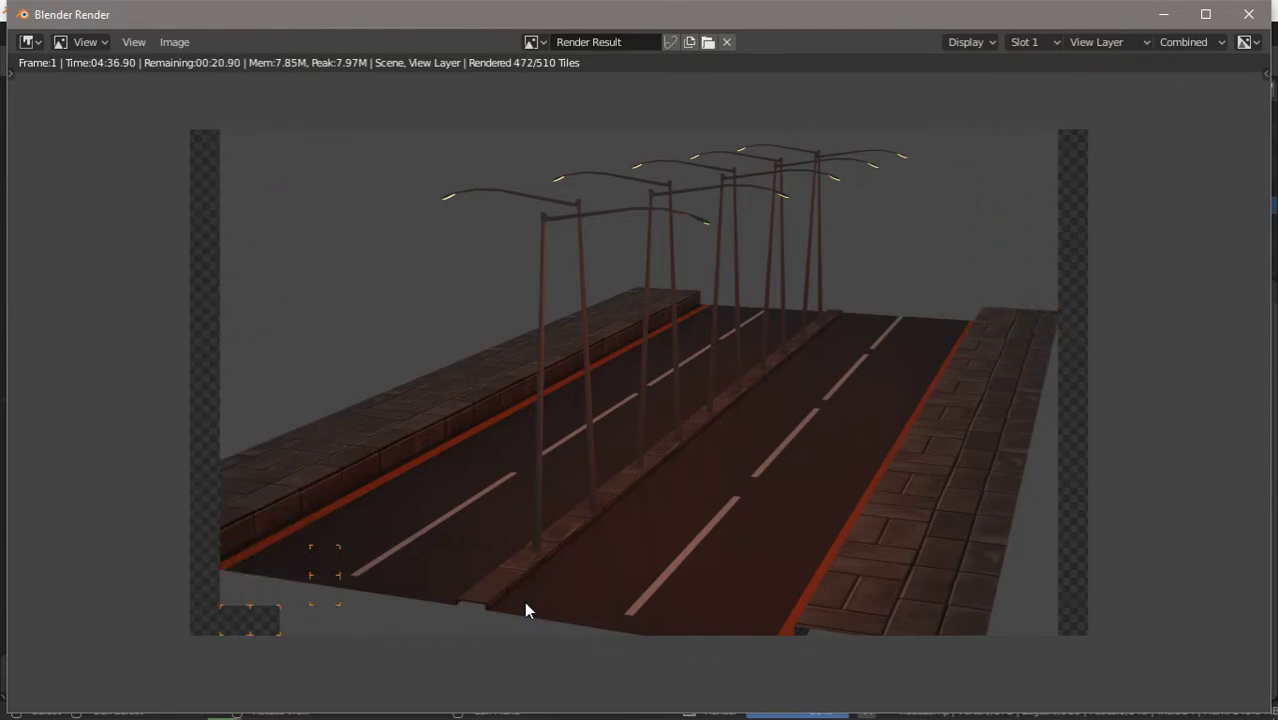
click(174, 41)
click(219, 174)
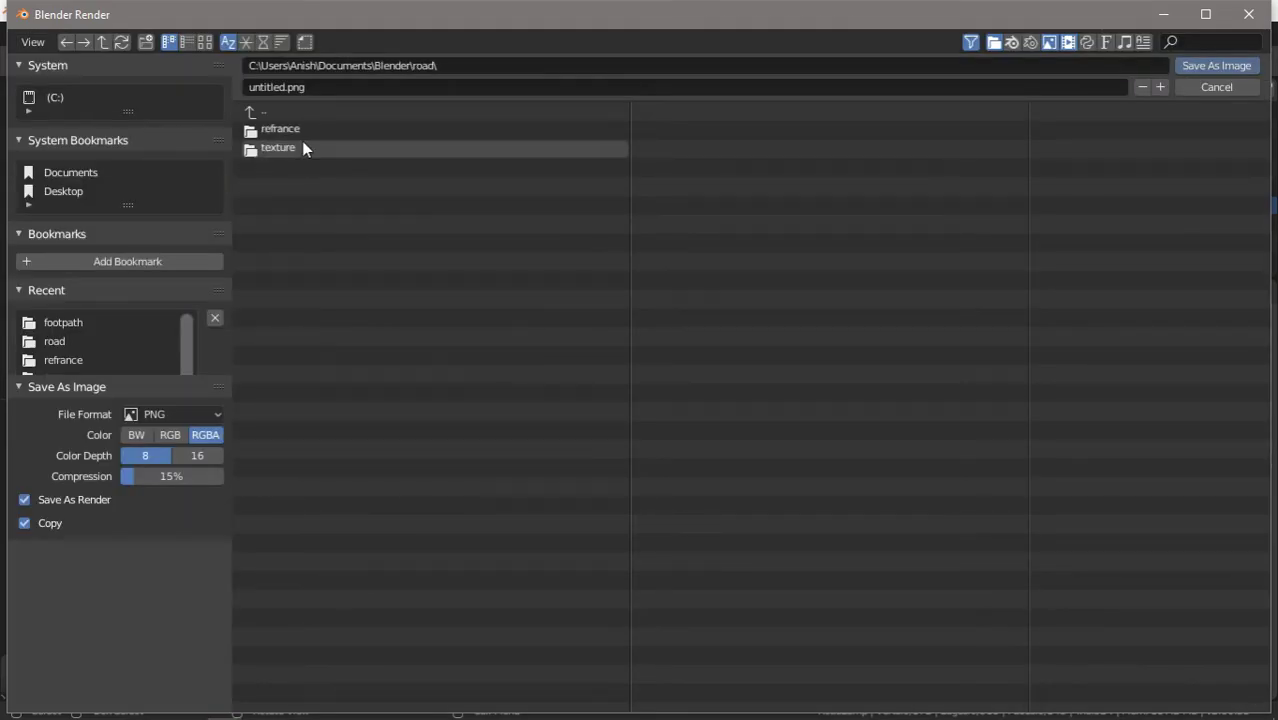